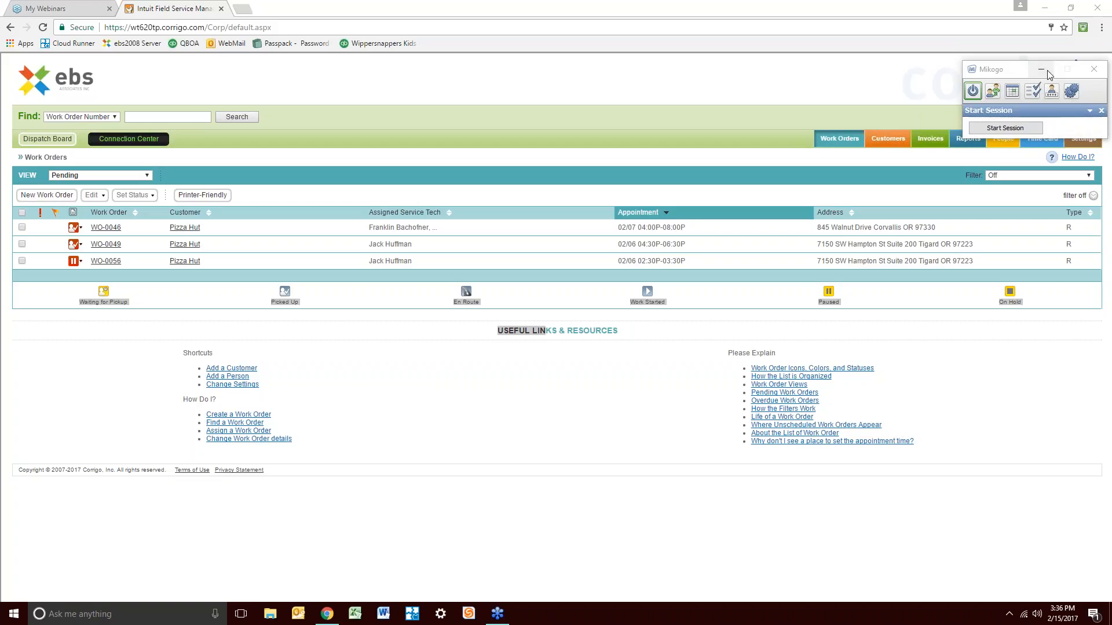
Close the Mikogo screen-sharing panel and clear the stray text selection on the pending work orders list
left_click(1088, 72)
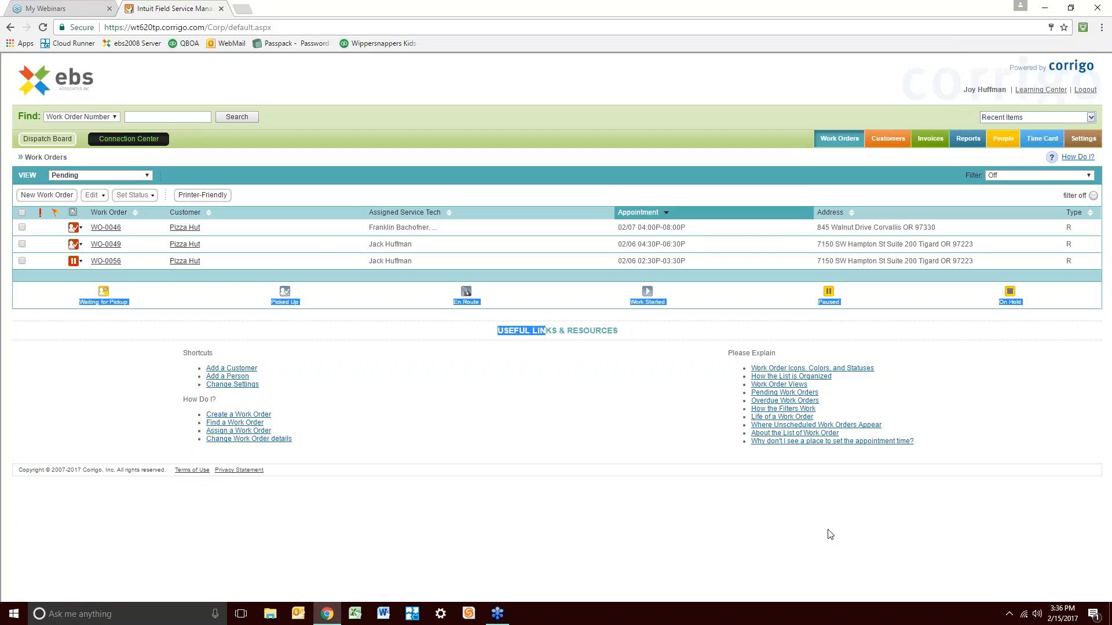
left_click(655, 419)
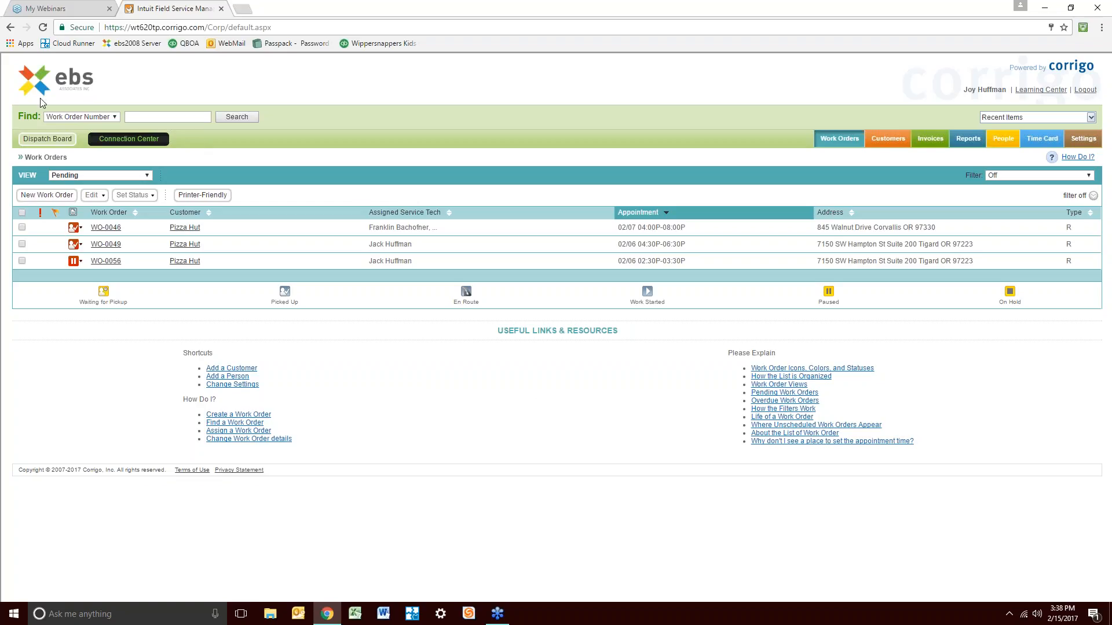
left_click(114, 117)
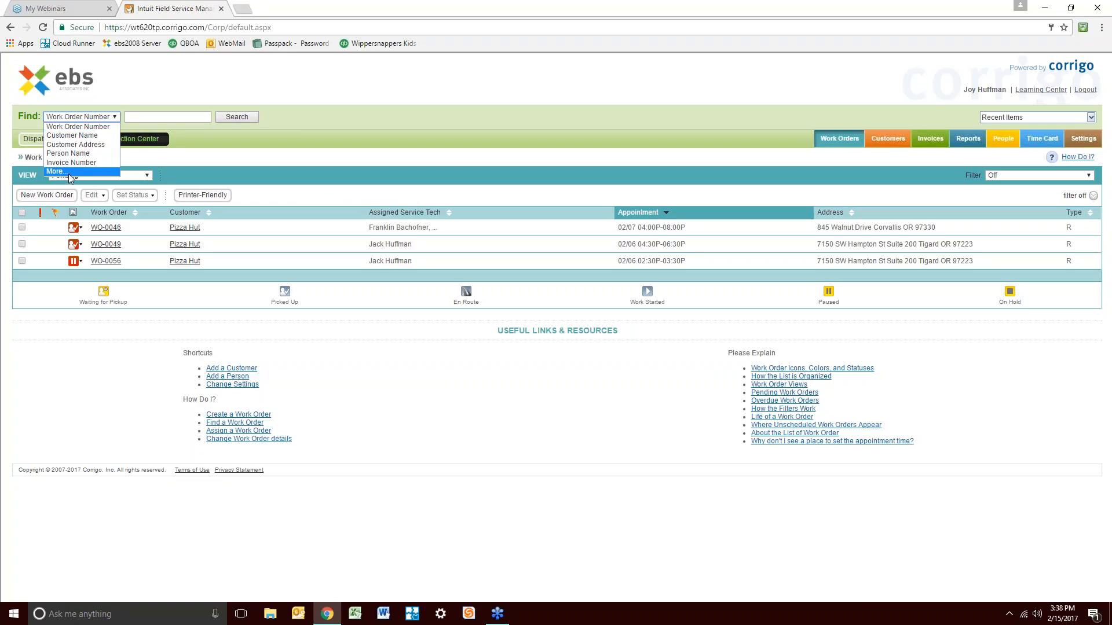
left_click(403, 121)
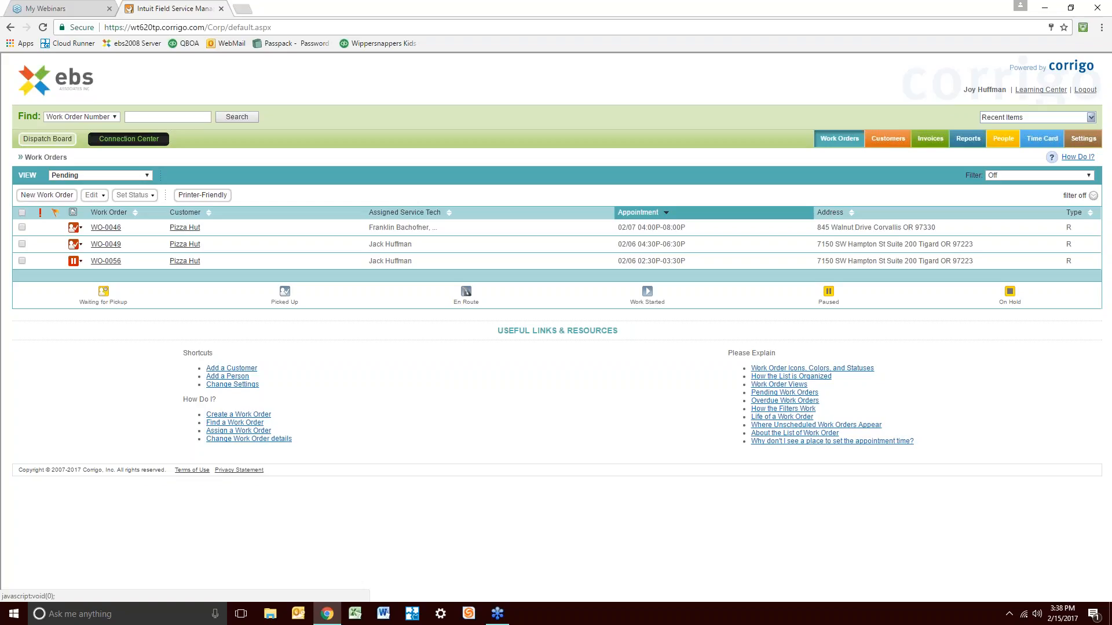
left_click(1091, 118)
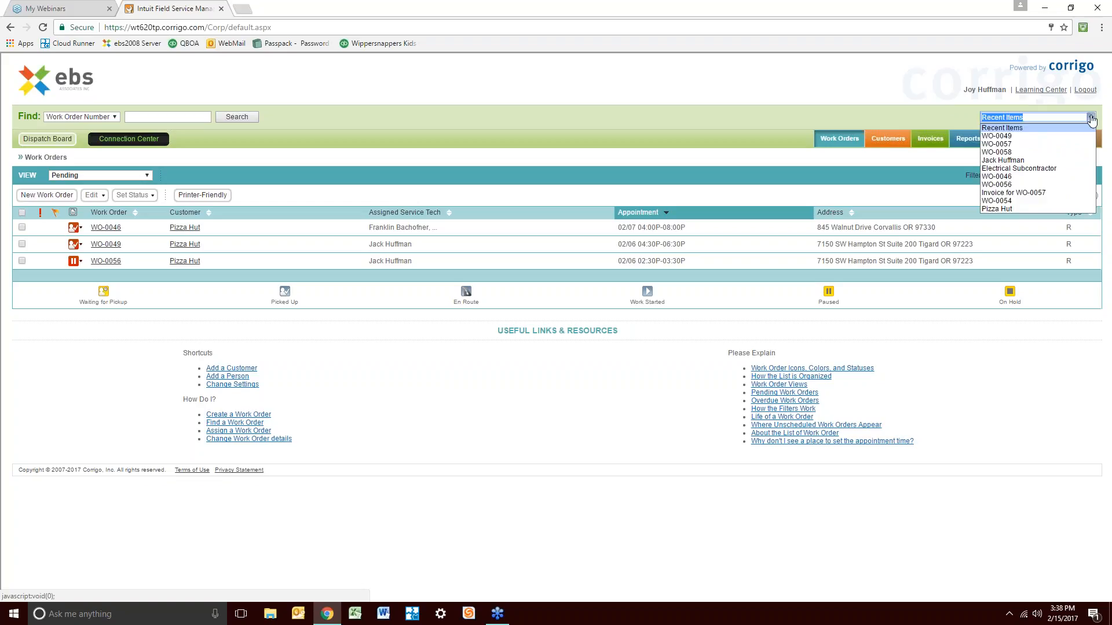
left_click(847, 107)
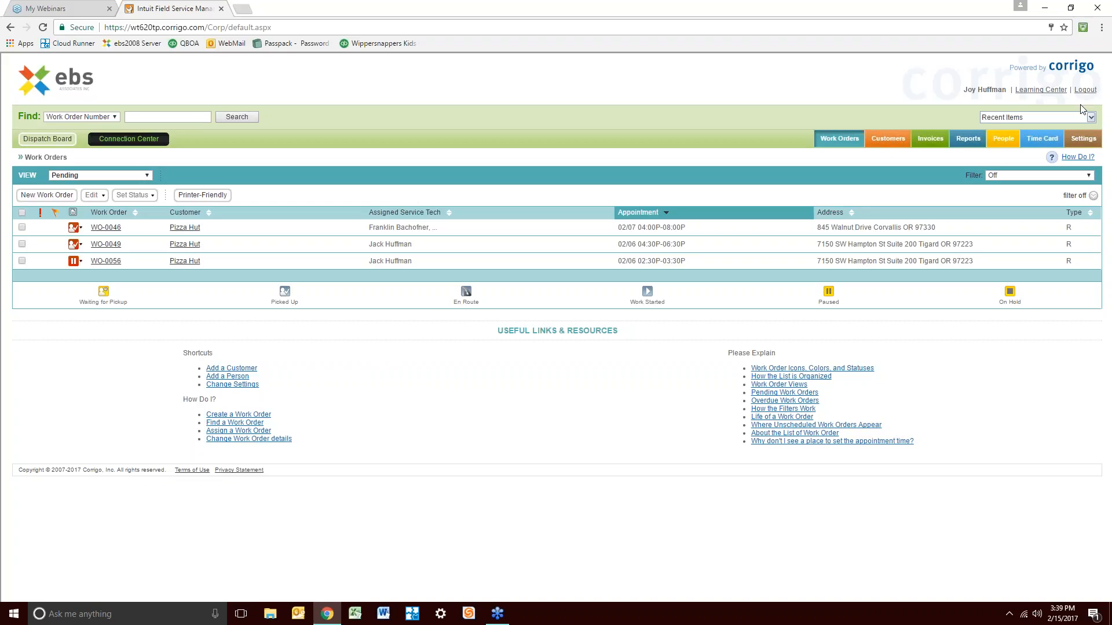
left_click(1076, 141)
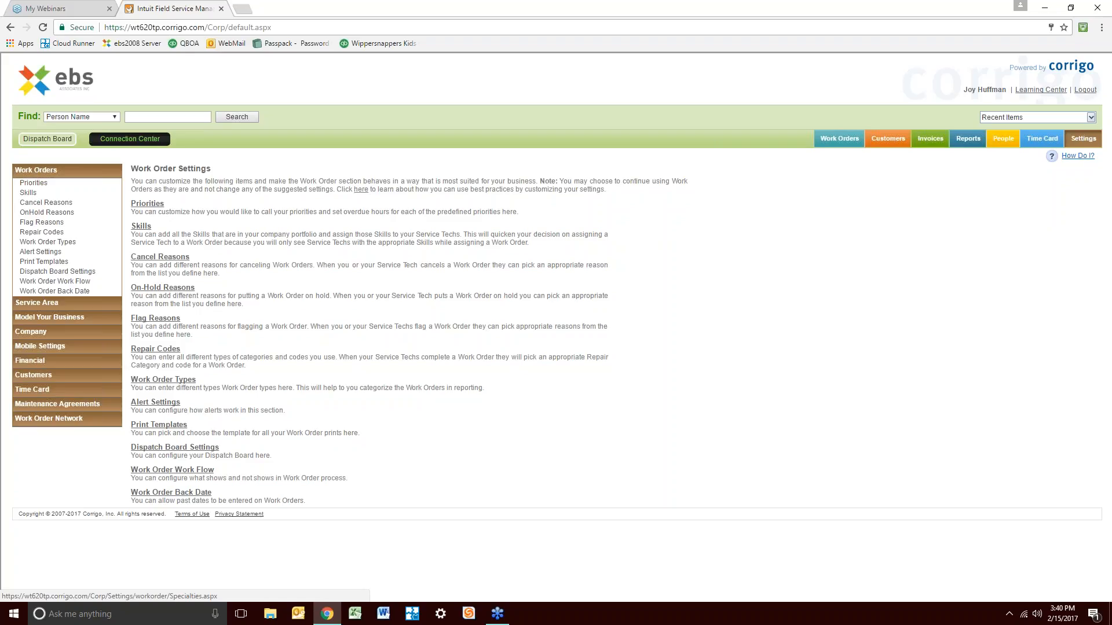
Navigate through Service Area and Model Your Business to the Company settings page
left_click(145, 227)
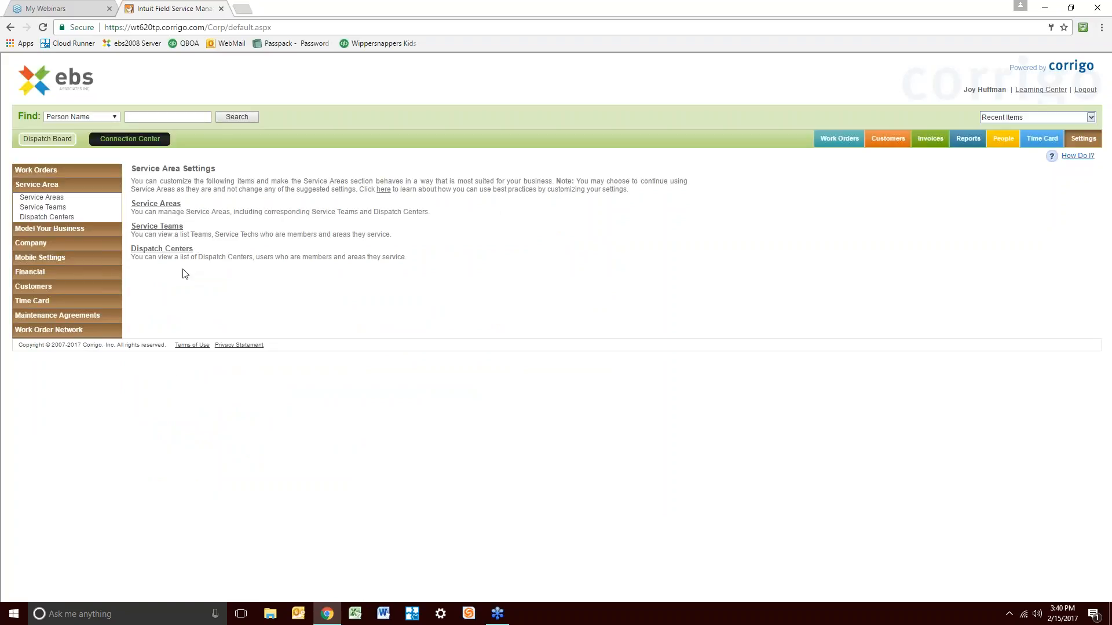
left_click(77, 231)
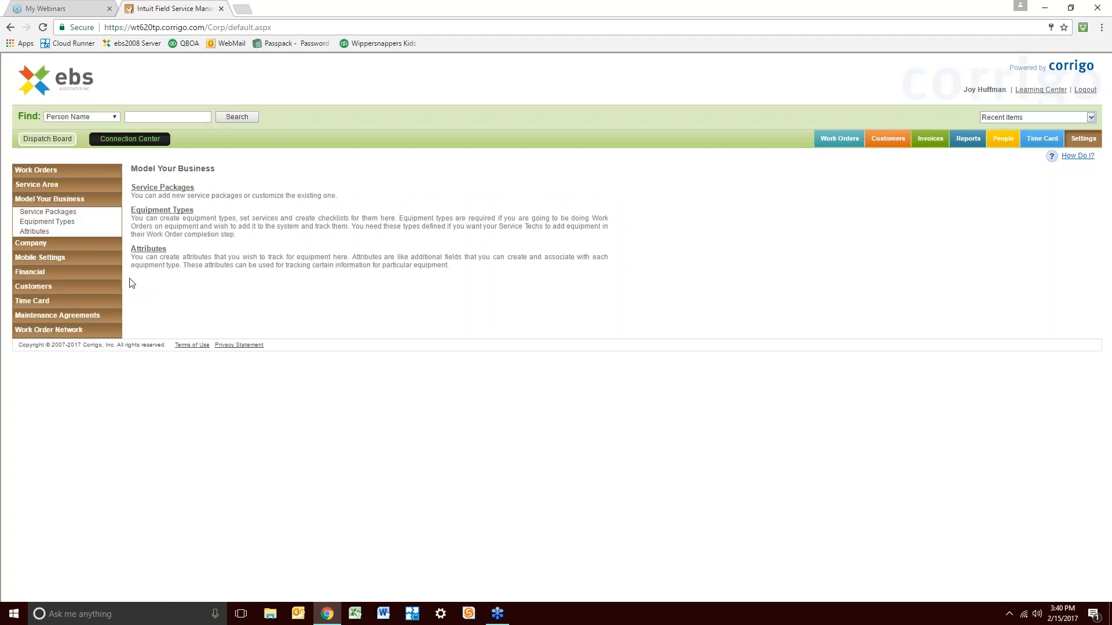
left_click(66, 245)
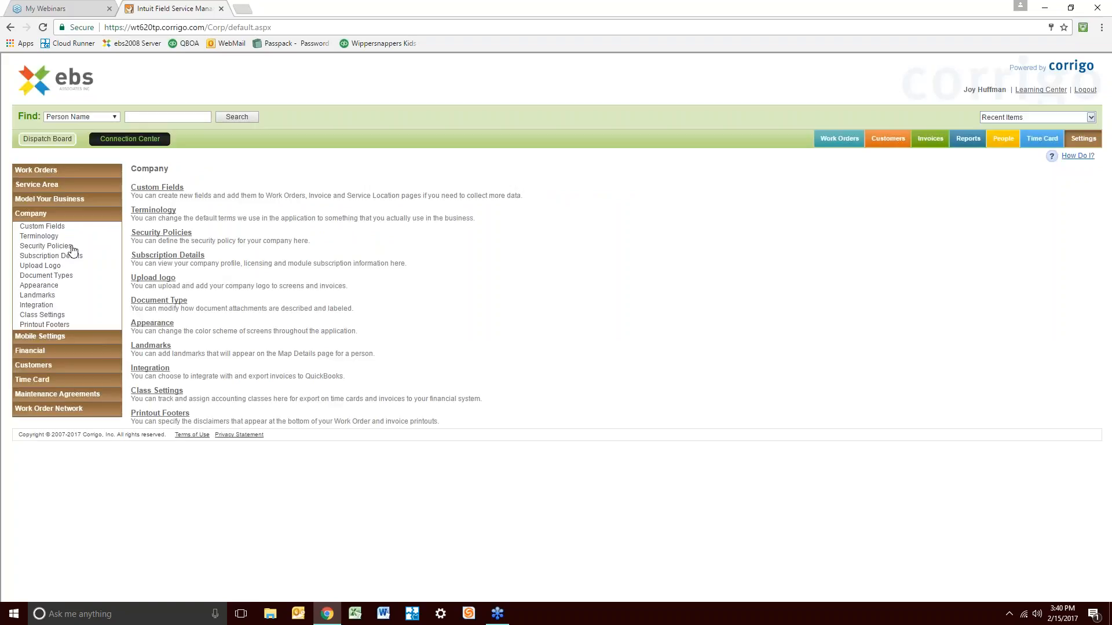
Save the Standard, then Blue colour scheme in Appearance, finally saving Colorful
left_click(153, 322)
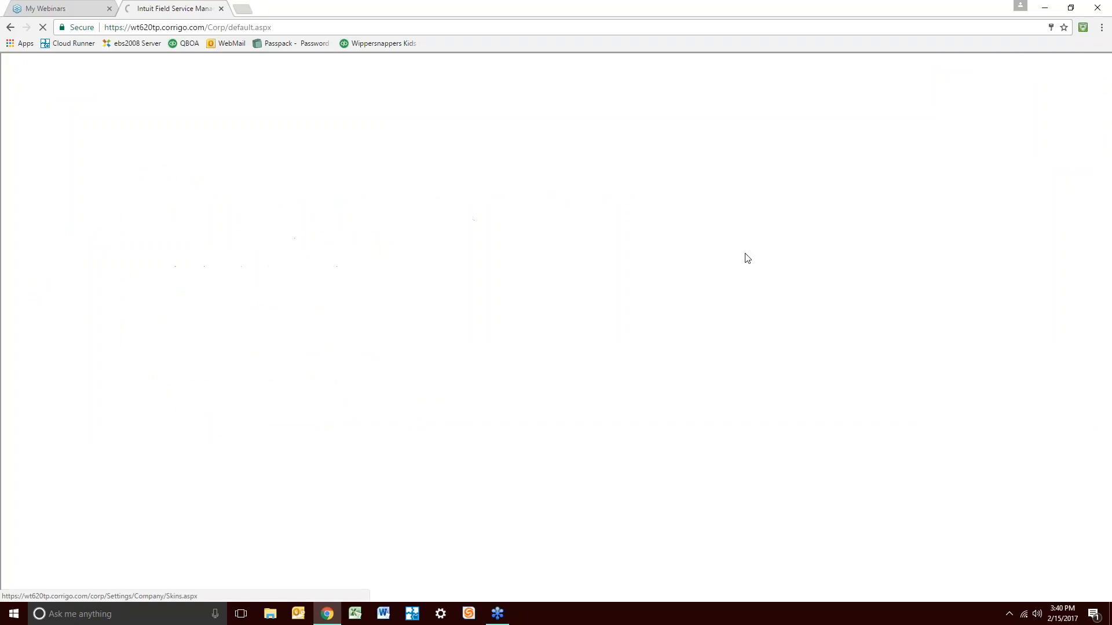
left_click(276, 209)
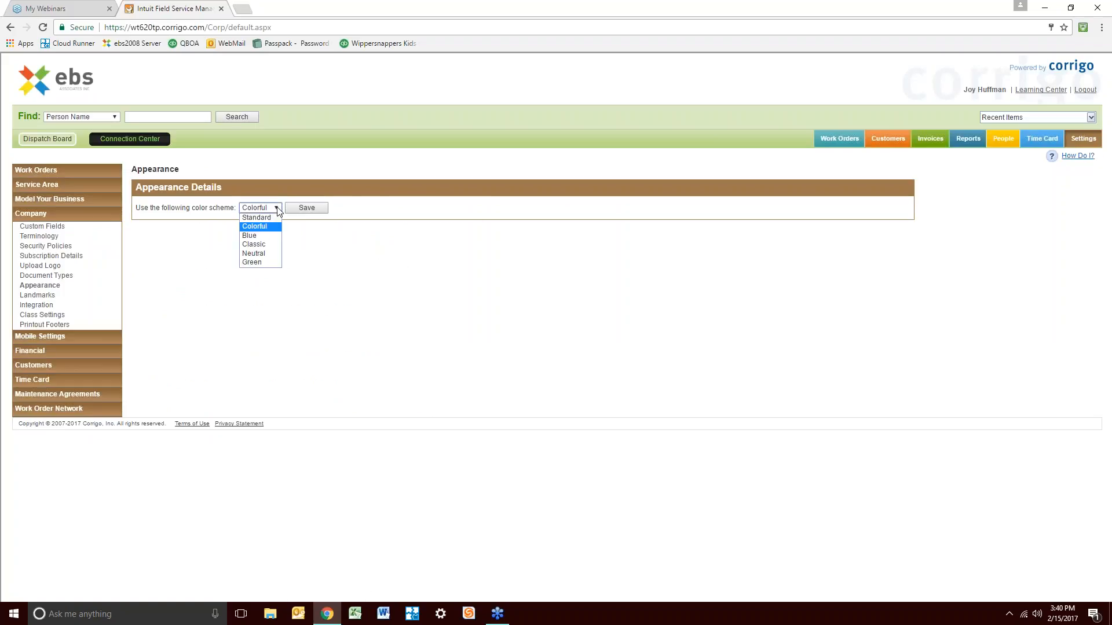
left_click(271, 218)
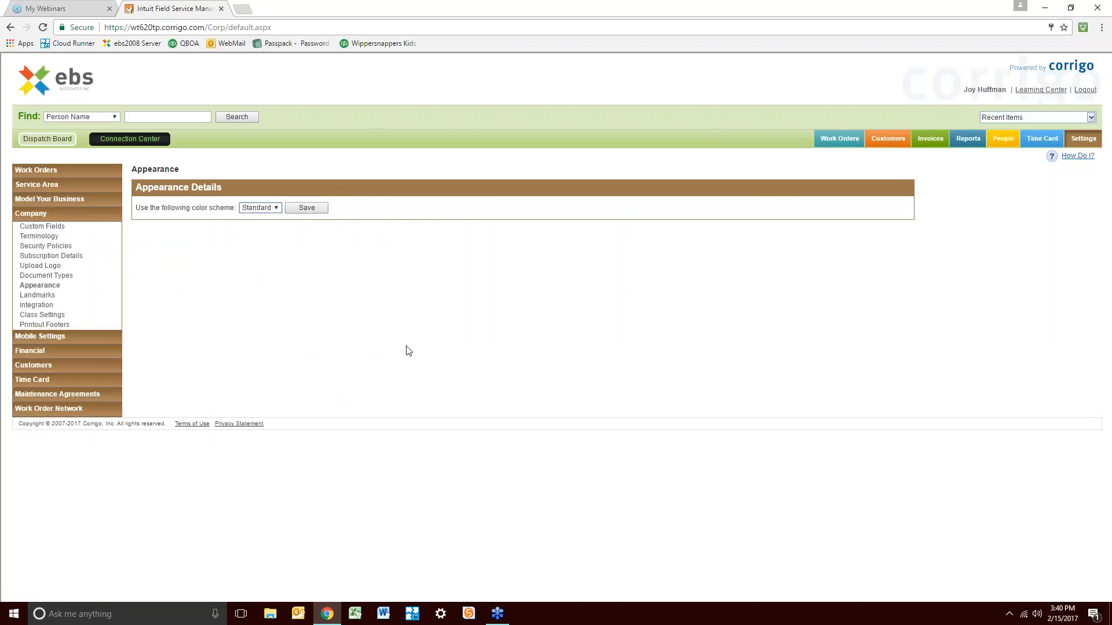
left_click(315, 211)
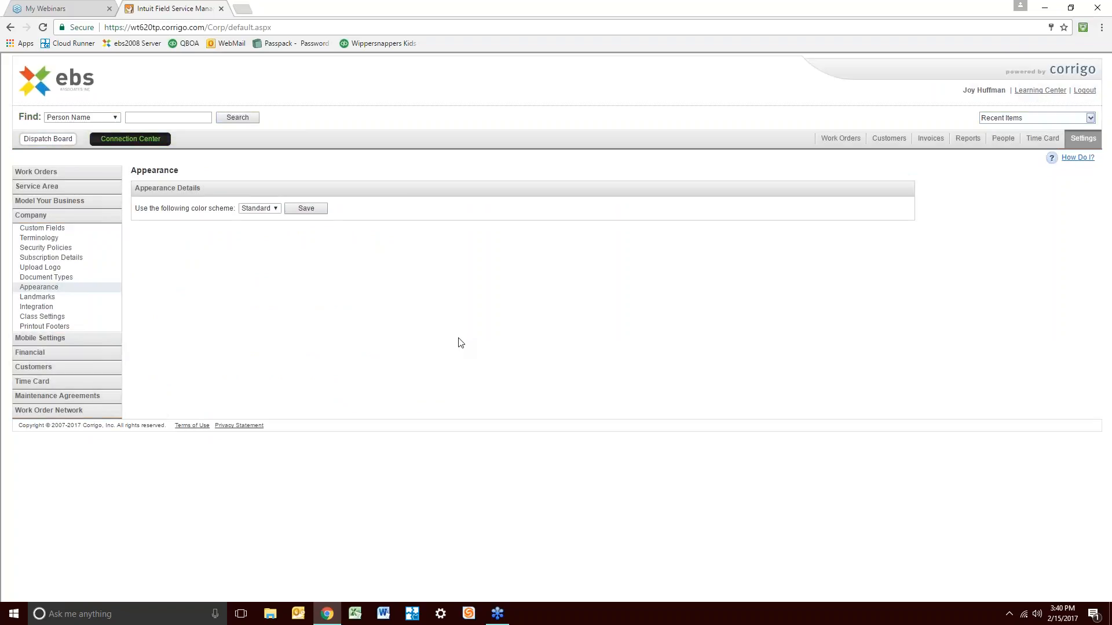
left_click(275, 212)
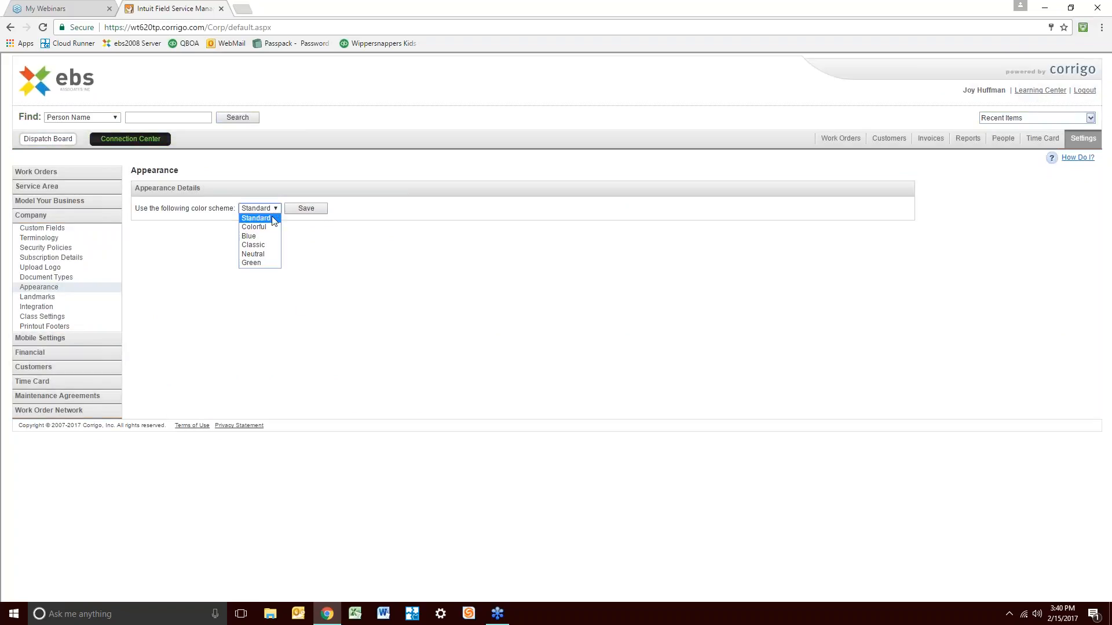
left_click(280, 235)
left_click(305, 209)
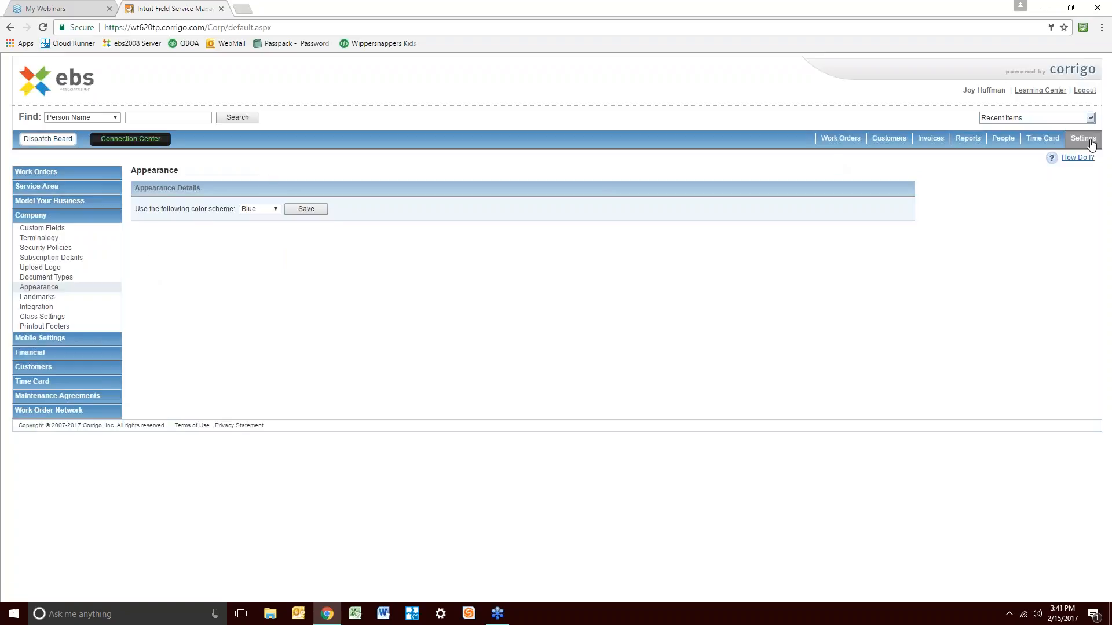
left_click(274, 210)
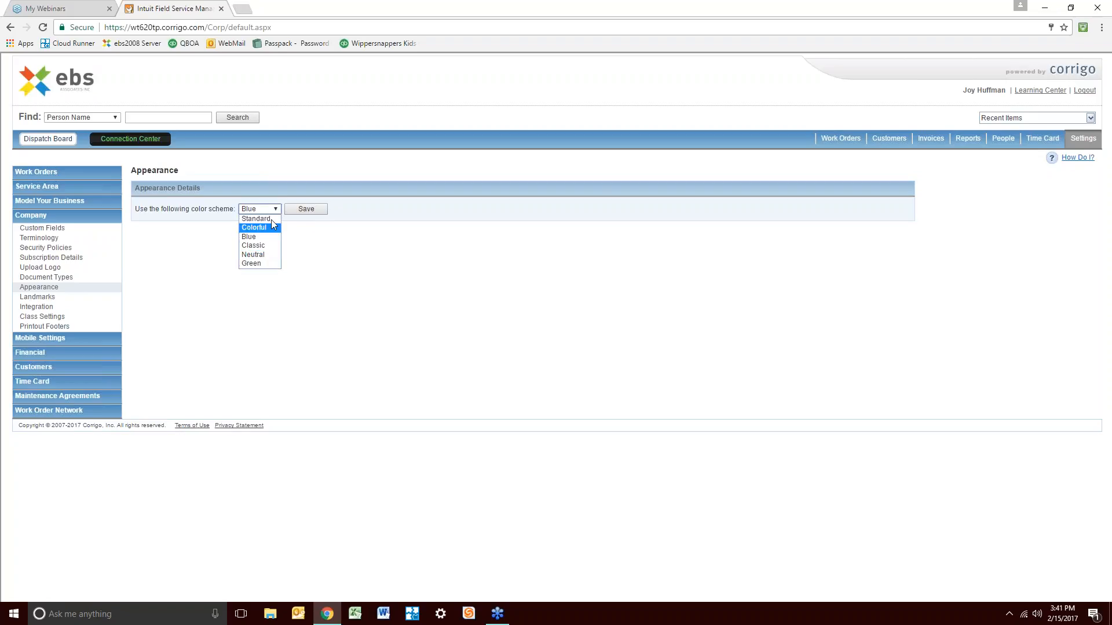
left_click(271, 227)
left_click(305, 209)
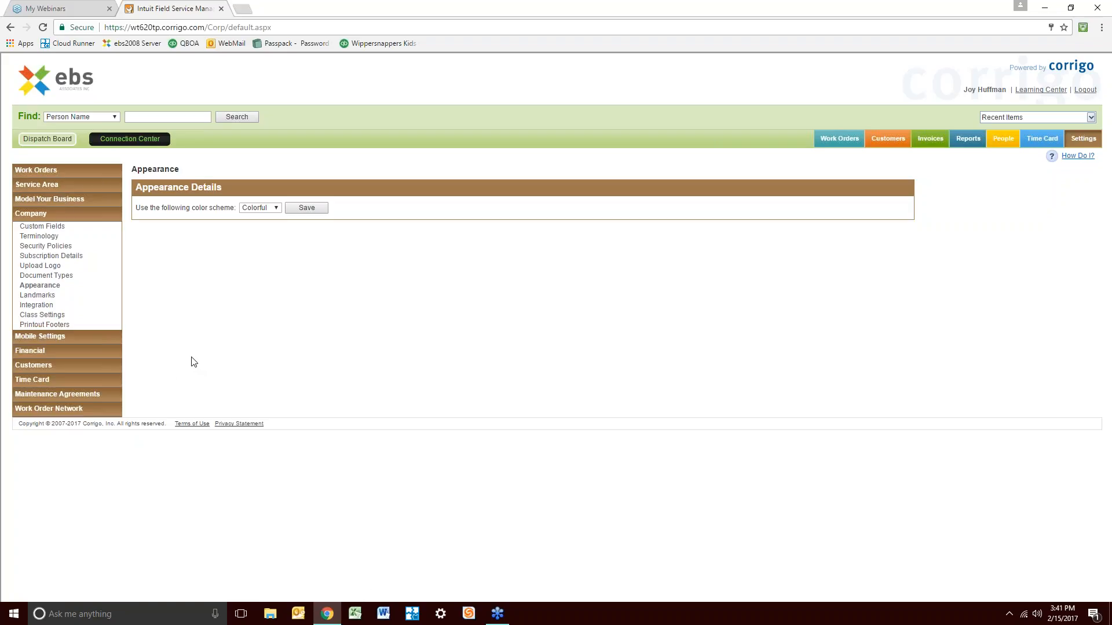
View the company Subscription Details, then go to Mobile Settings
left_click(74, 257)
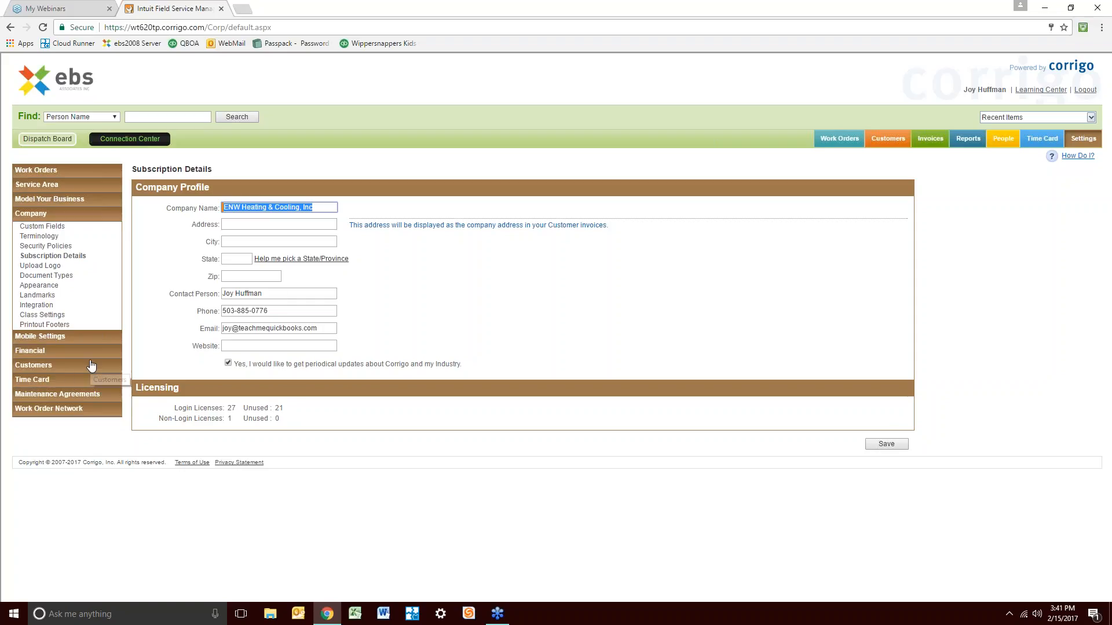
left_click(48, 343)
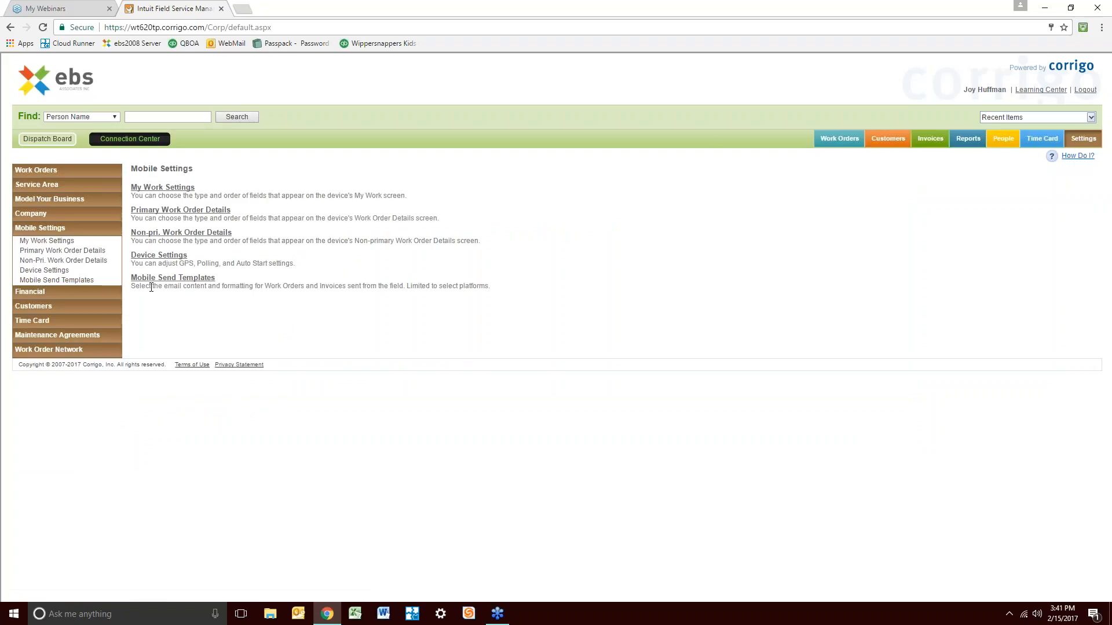
Review the mobile work order detail fields, then launch the New Work Order wizard from Work Orders
left_click(217, 213)
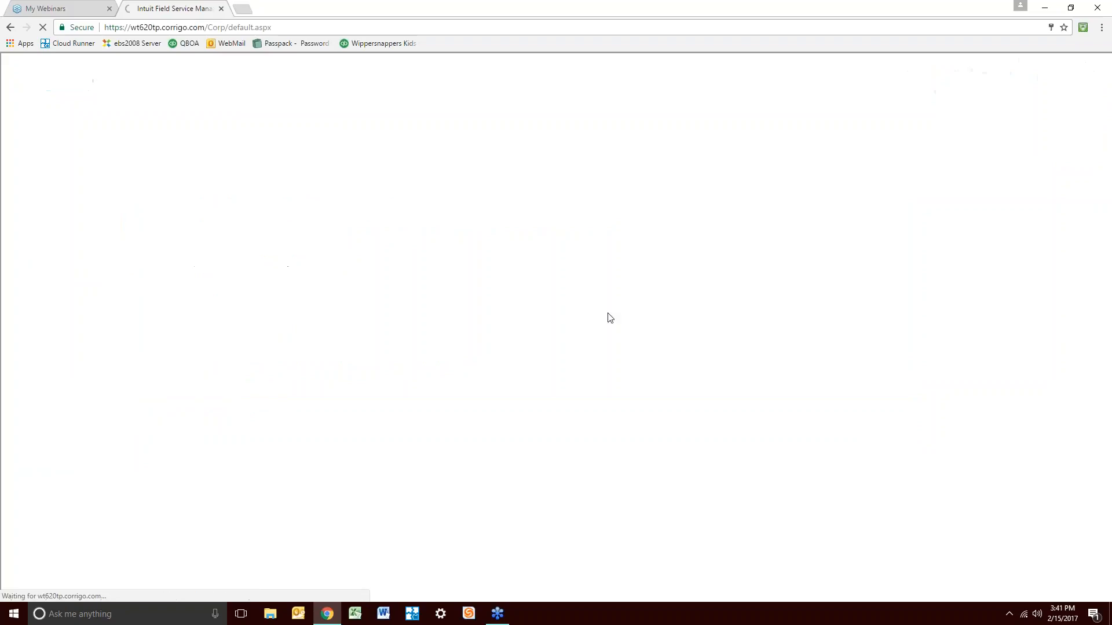
scroll(313, 348, "down", 2)
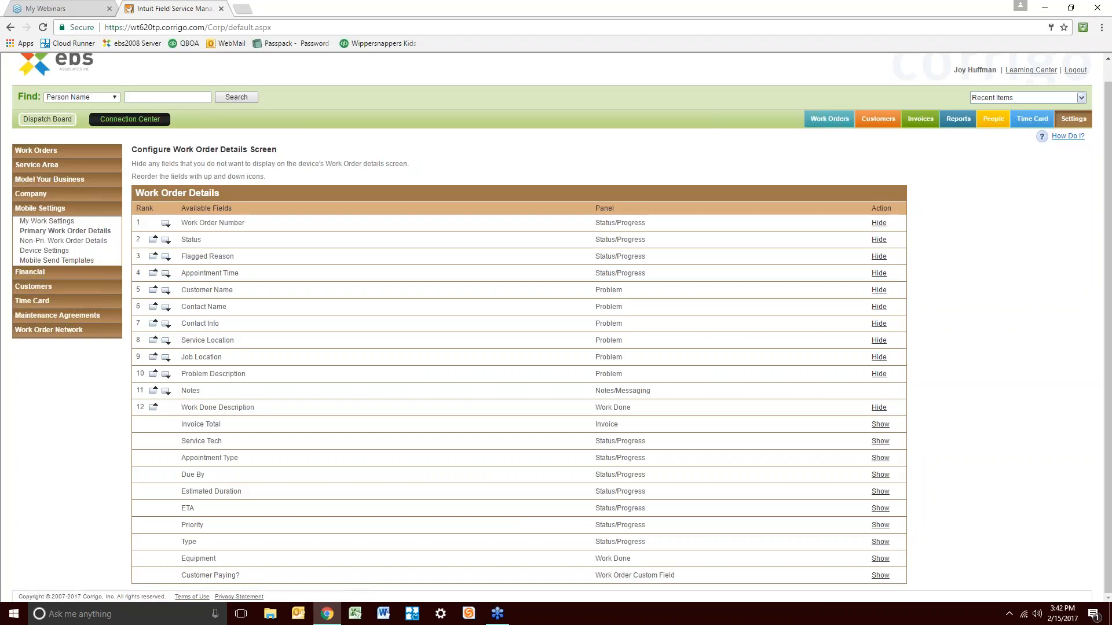
left_click(829, 119)
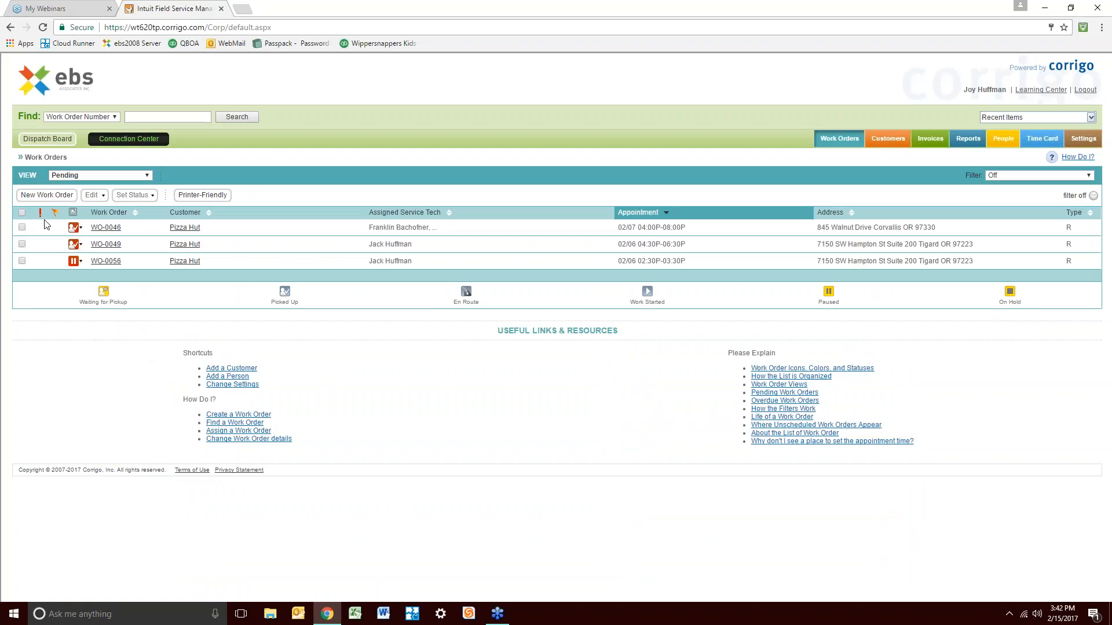
left_click(48, 199)
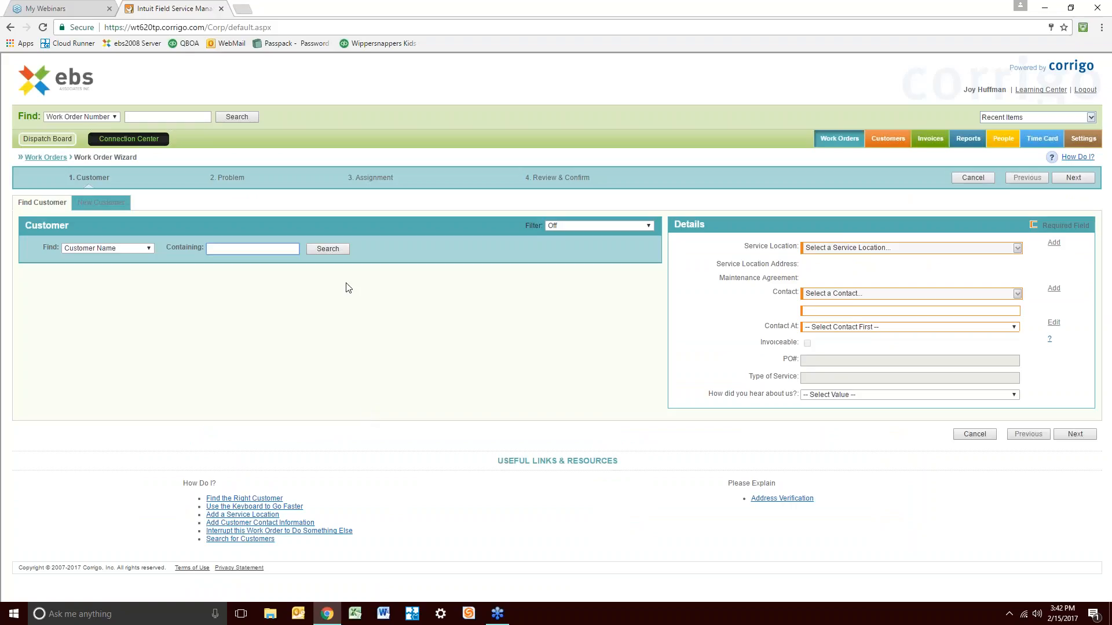
Search customers for 'pizza', select Pizza Hut, and show its service locations
type("pizza")
left_click(328, 250)
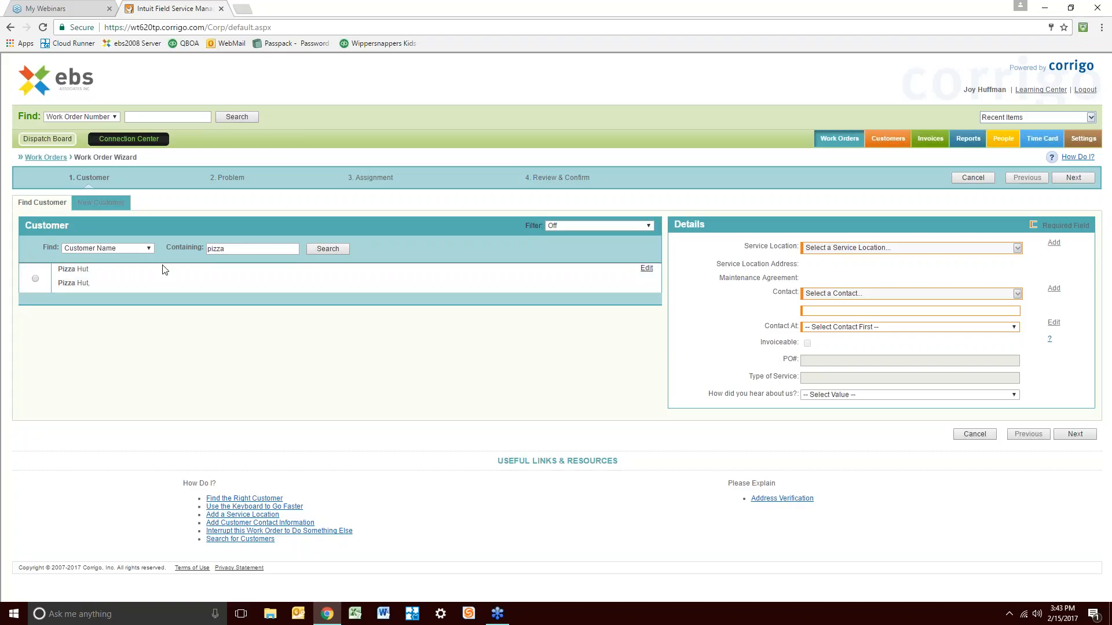
left_click(35, 279)
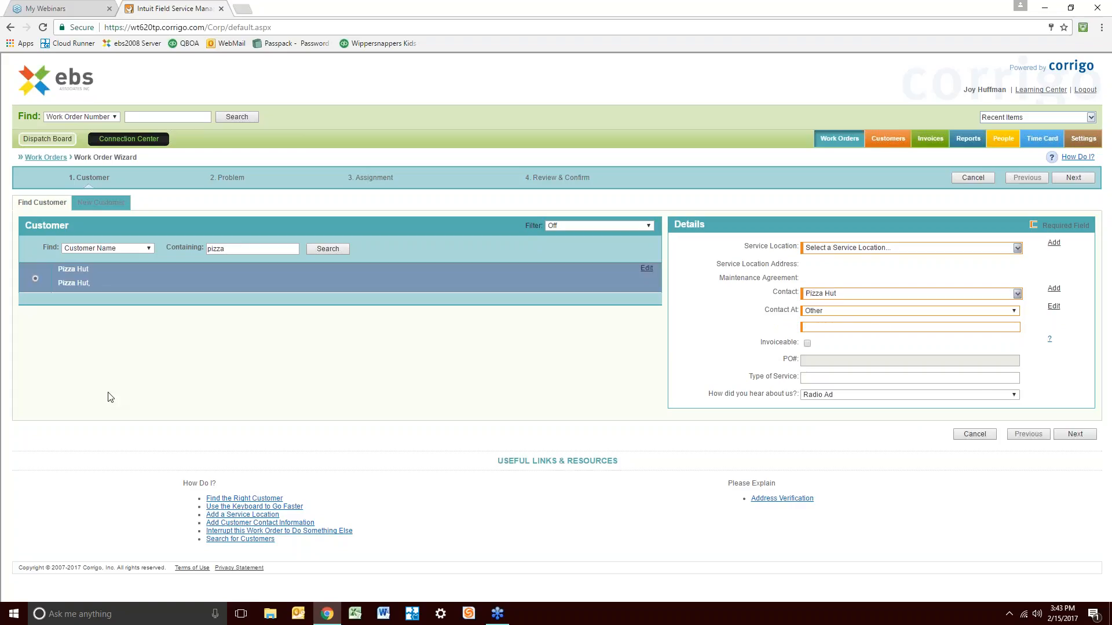
left_click(1018, 248)
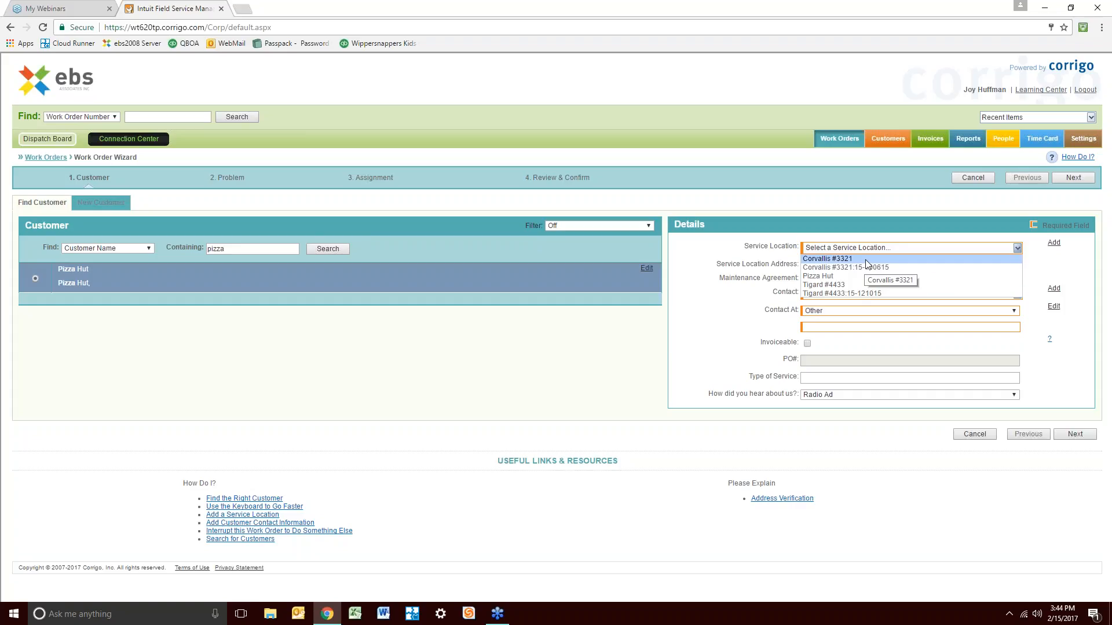
Set the service location to Corvallis #3321 and choose the existing named contact
left_click(936, 258)
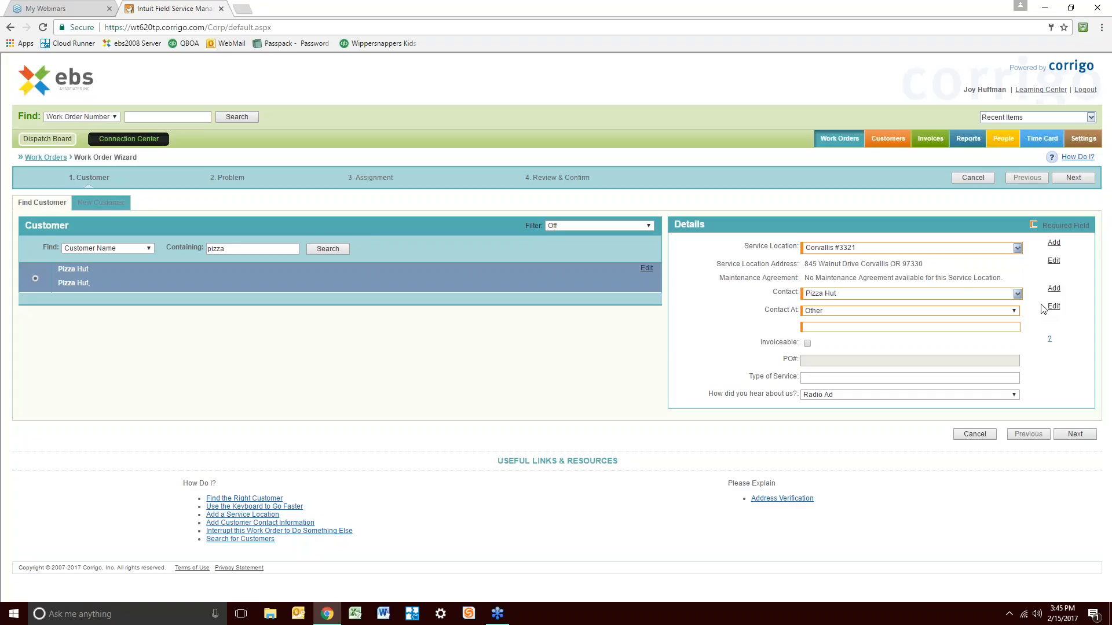
left_click(1017, 293)
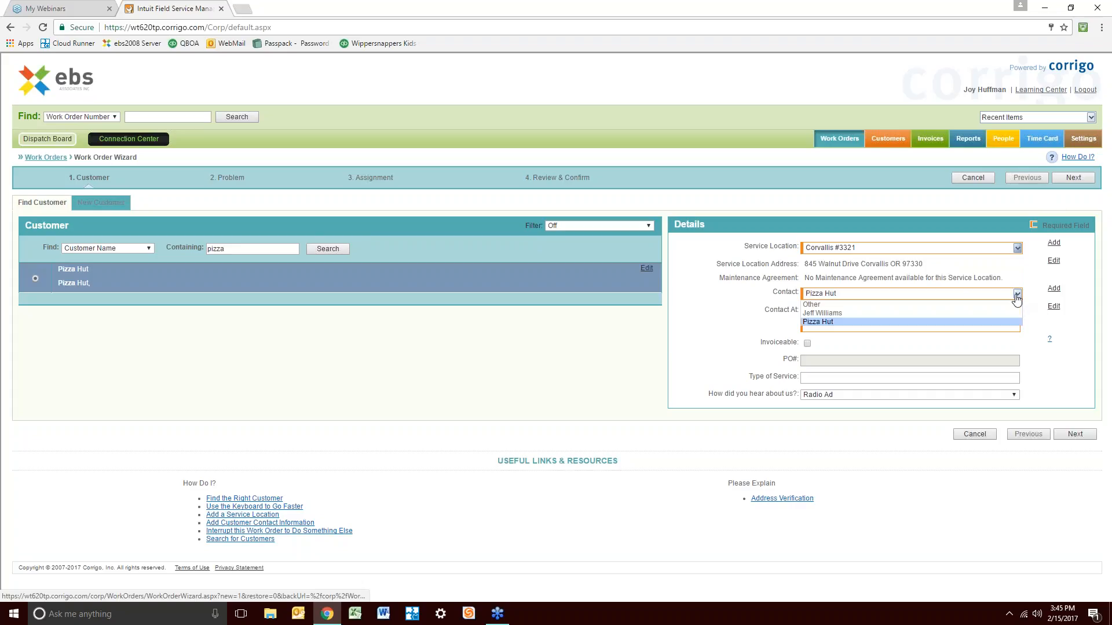
left_click(845, 305)
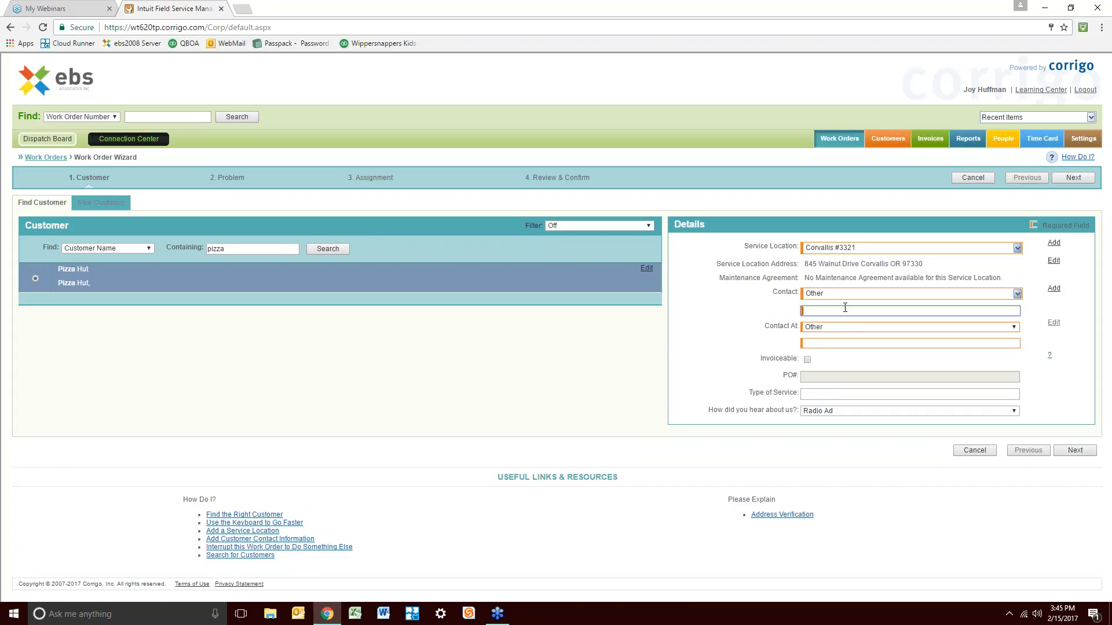
left_click(845, 293)
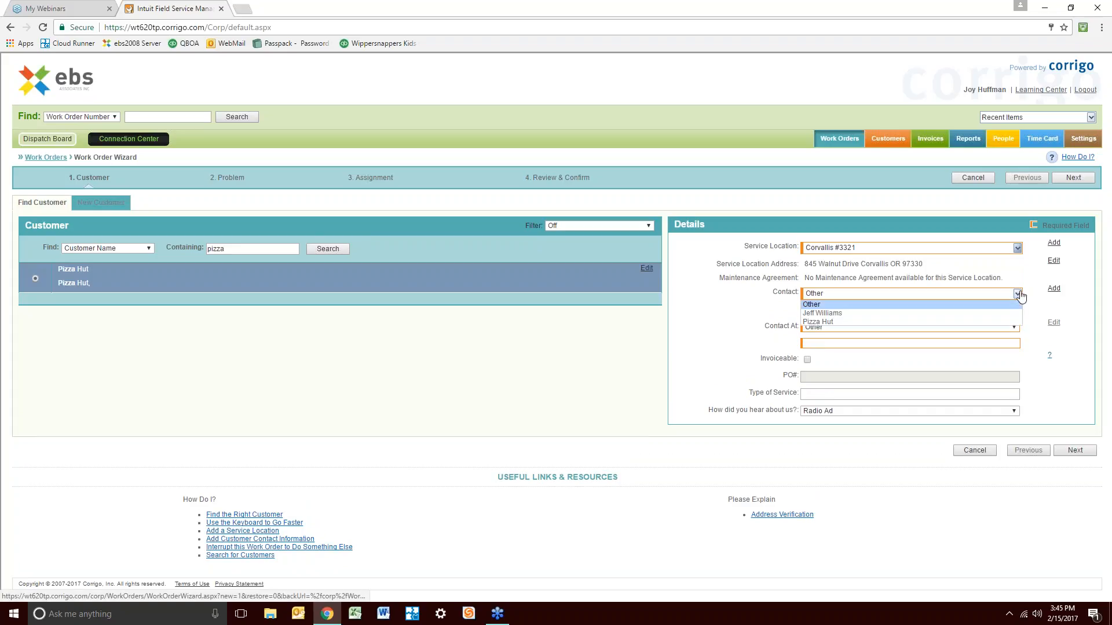
left_click(845, 310)
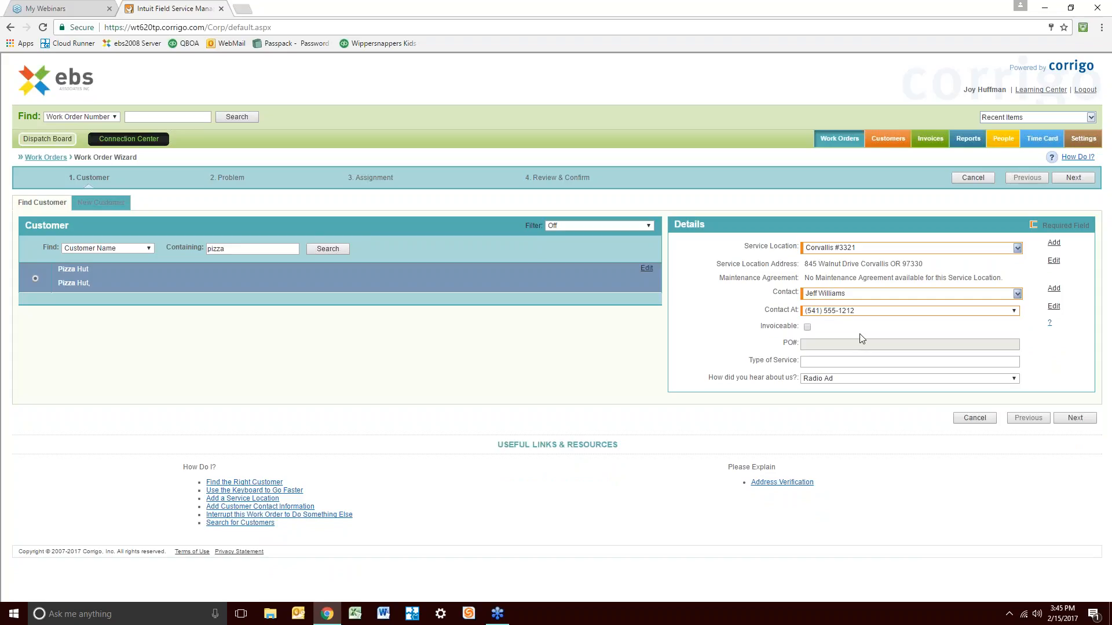
Switch the contact to Other, enter the contact's name, keep Contact At as Other, and type their phone number
left_click(1017, 294)
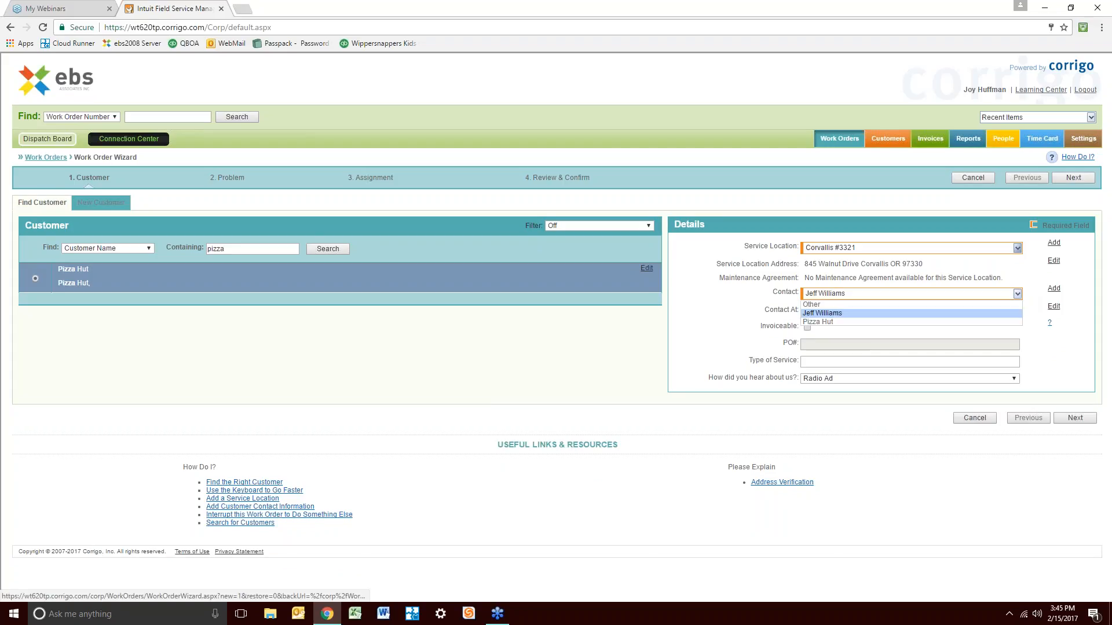
left_click(987, 304)
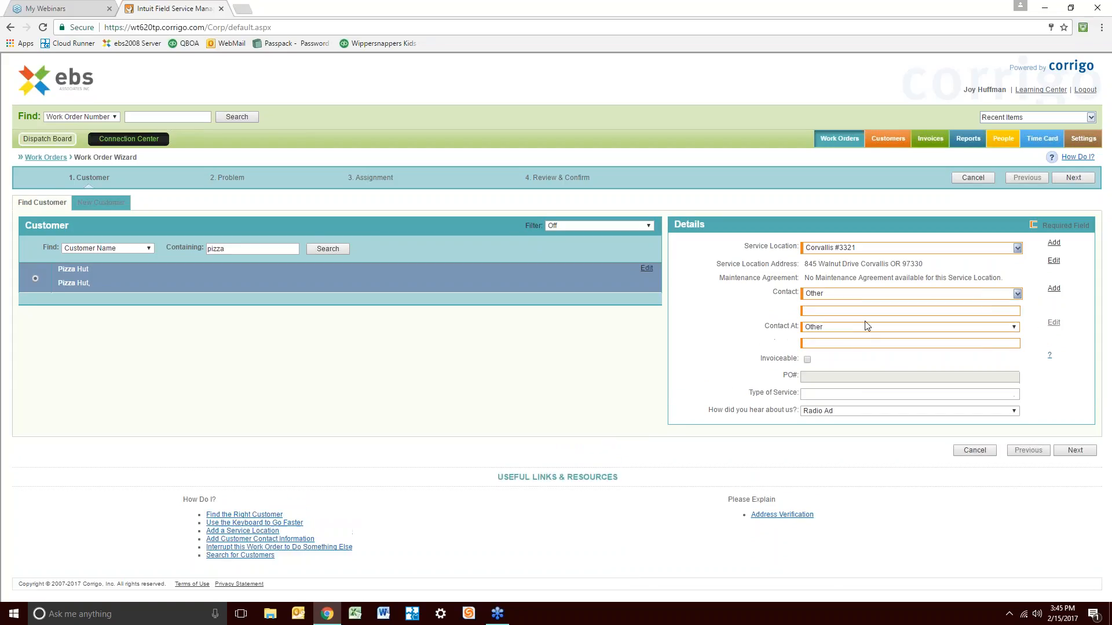
left_click(858, 312)
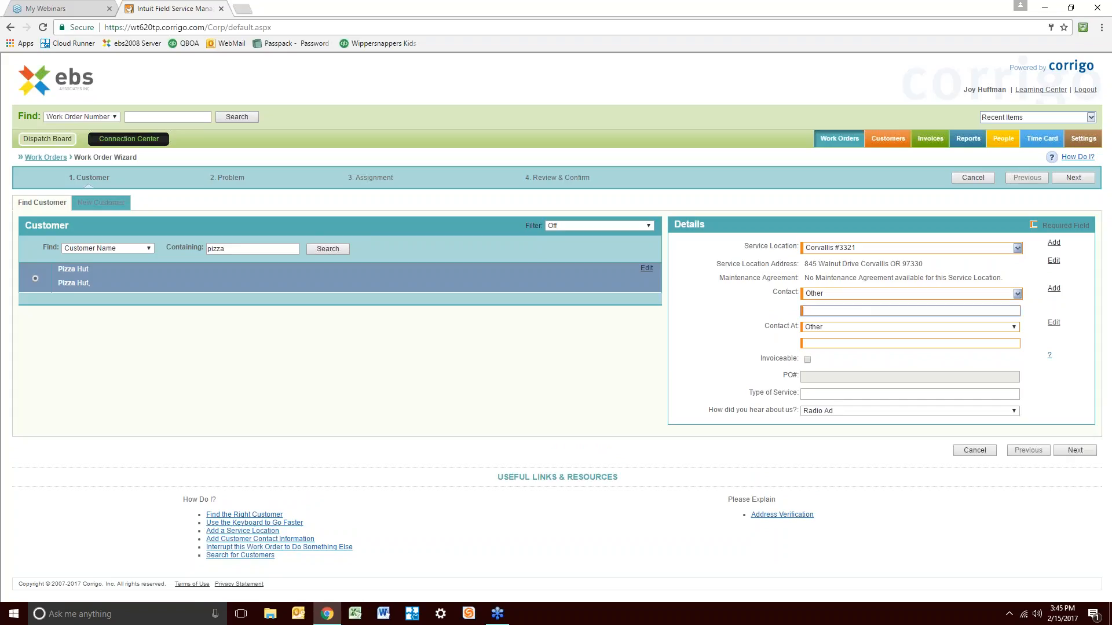
type("Brad Pitt")
key("Tab")
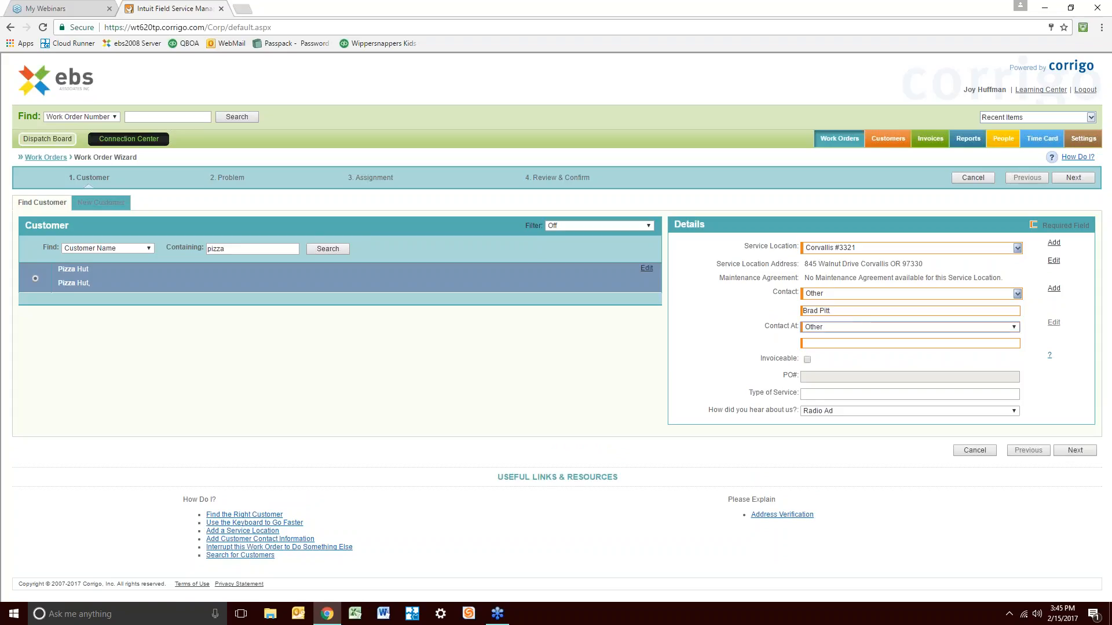
left_click(1015, 327)
left_click(857, 338)
left_click(837, 343)
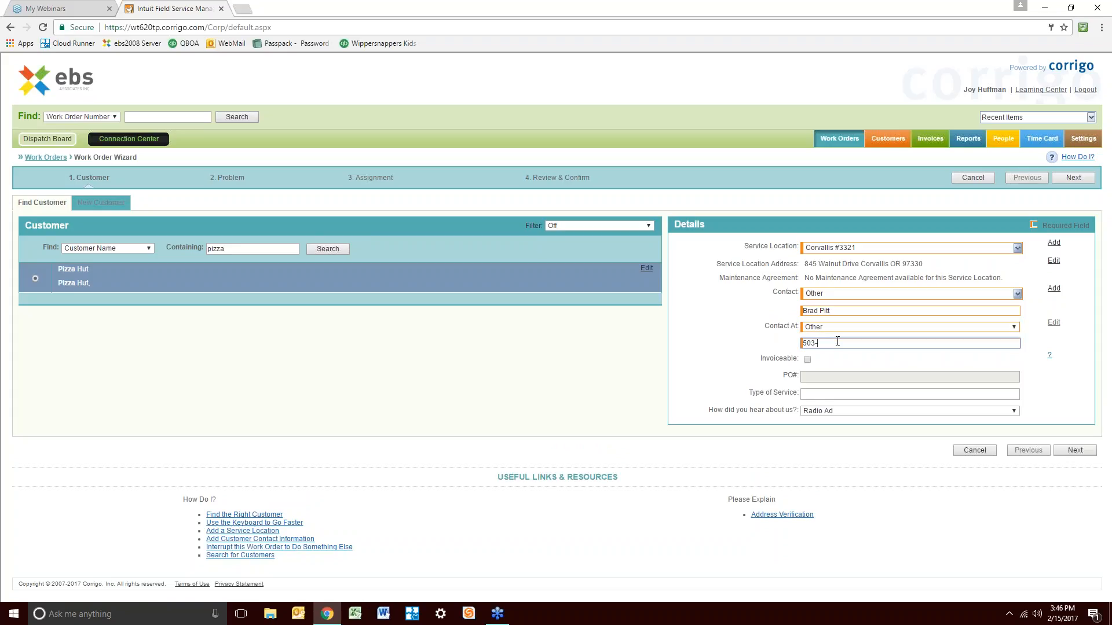
left_click(1017, 294)
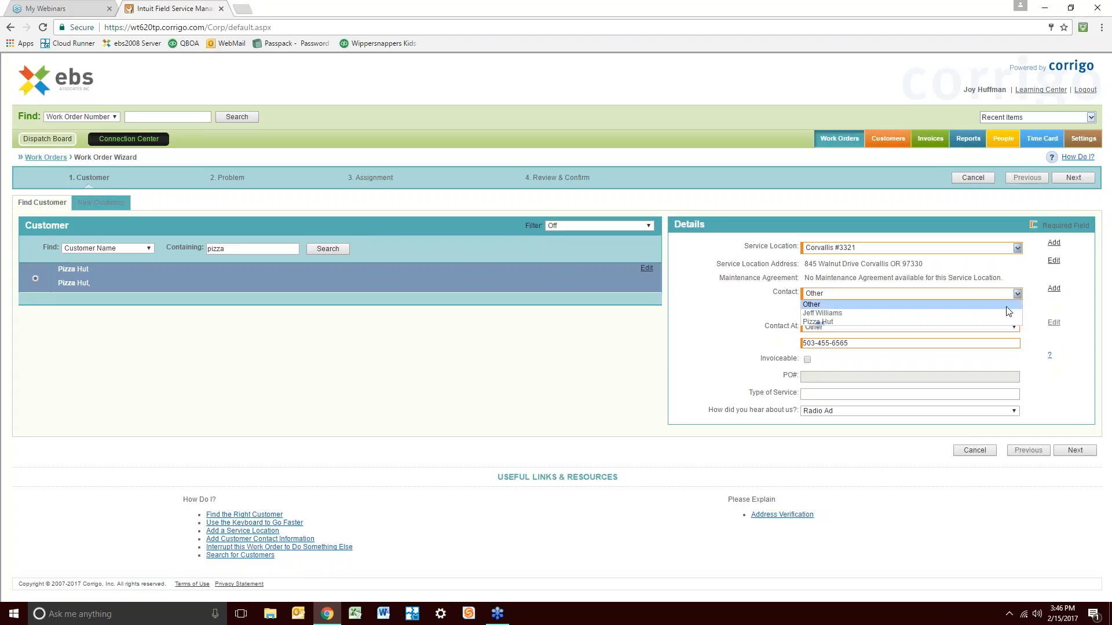
left_click(1043, 351)
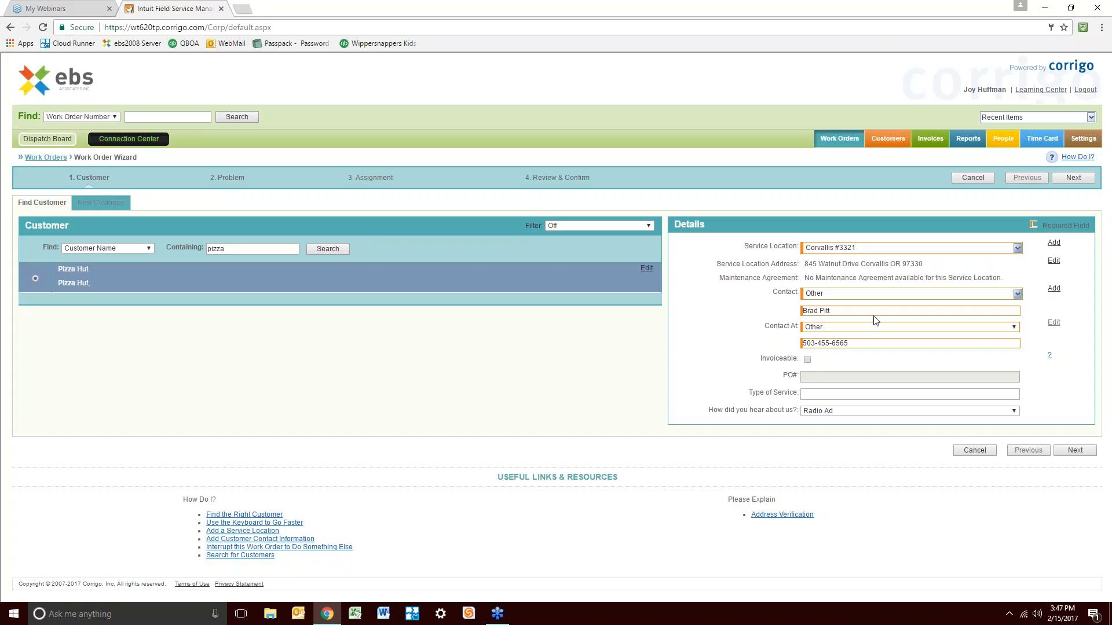
Change the service location to Tigard #4433, then to Corvallis #3321:15-100615
left_click(1016, 248)
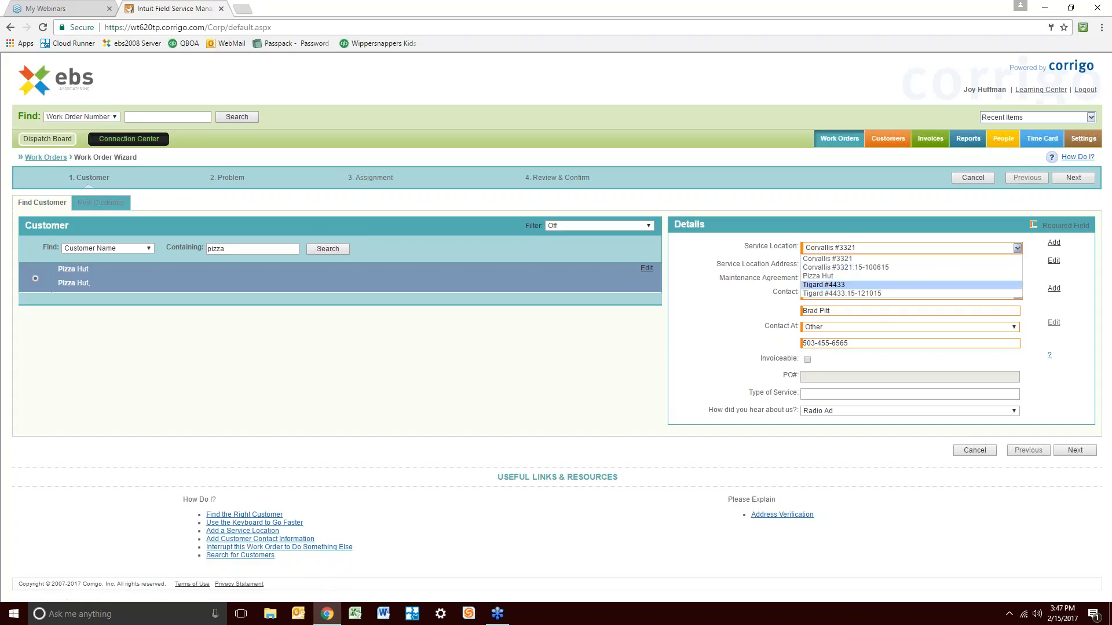
left_click(824, 284)
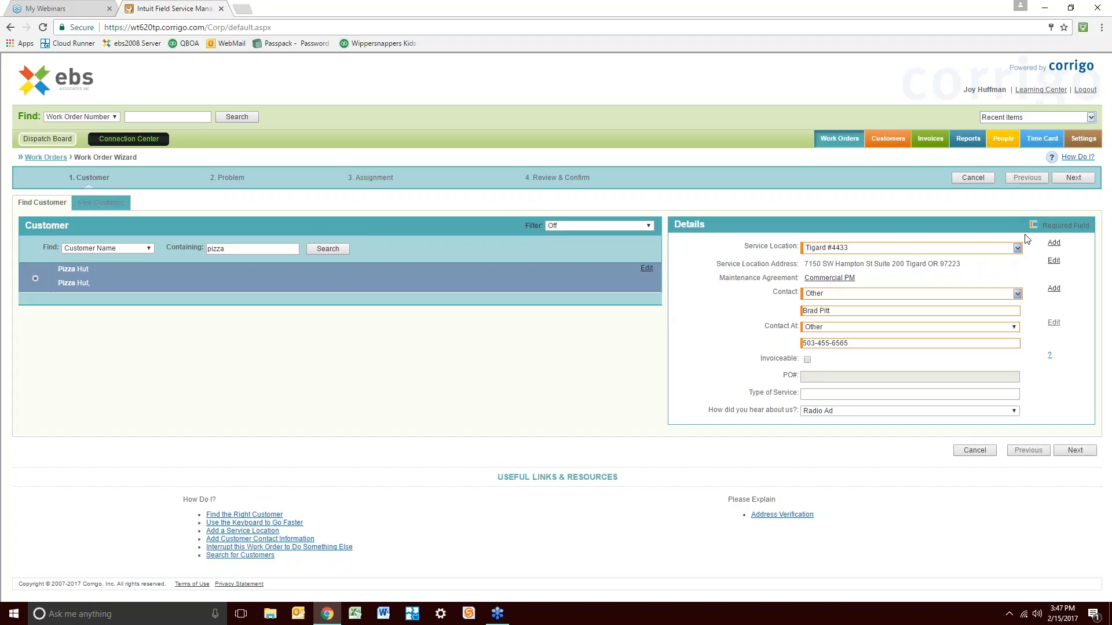
left_click(1018, 247)
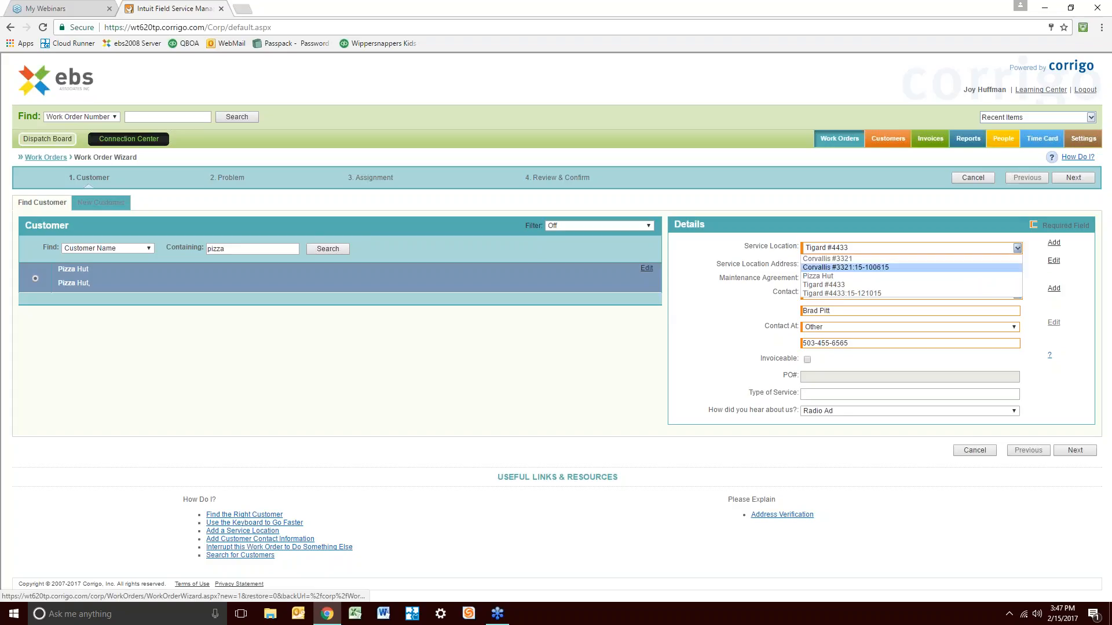
left_click(846, 267)
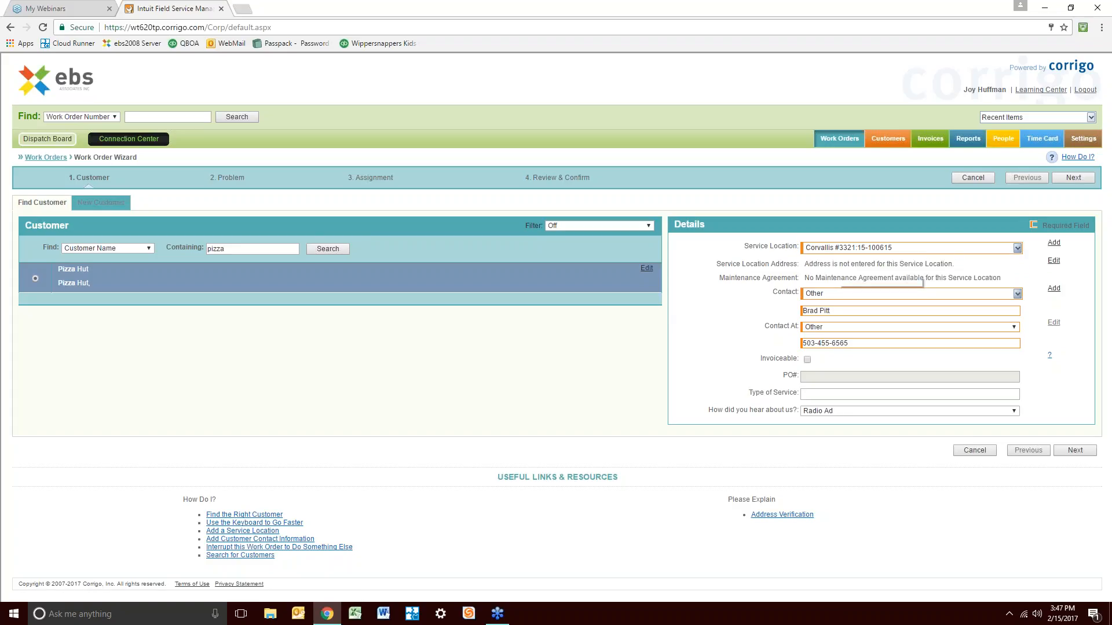
Select the existing named contact again from the Contact dropdown
left_click(1017, 294)
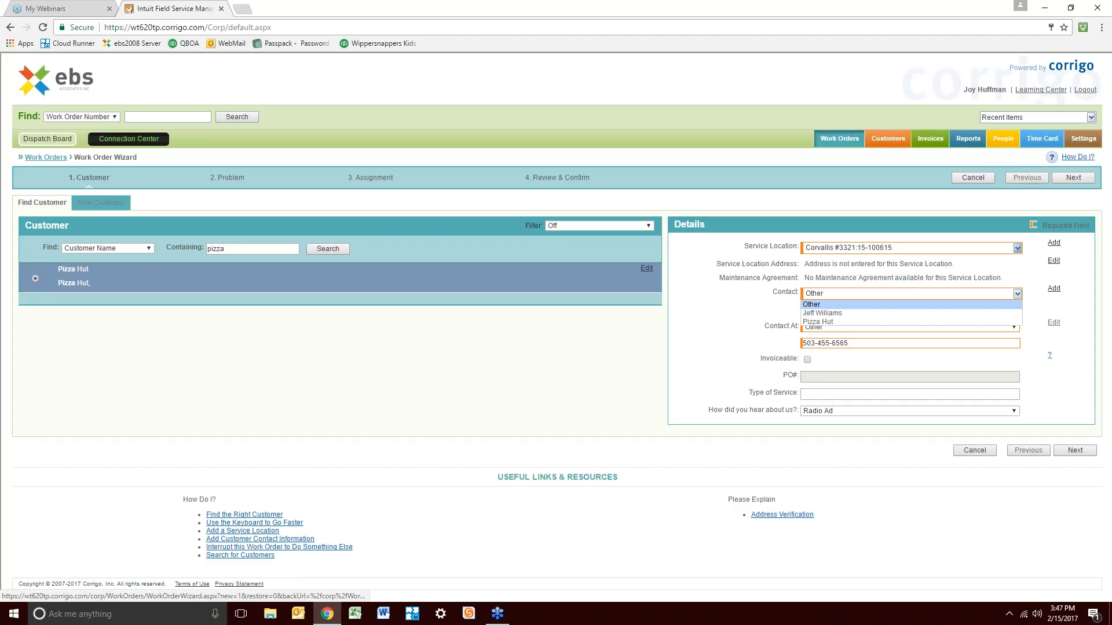
left_click(969, 319)
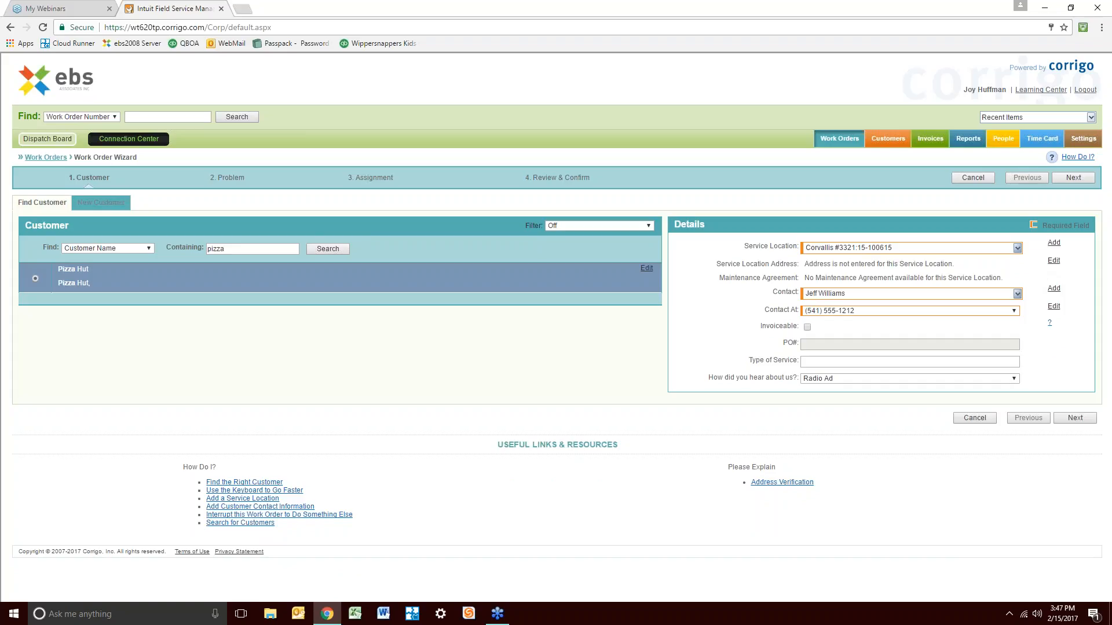
left_click(1017, 294)
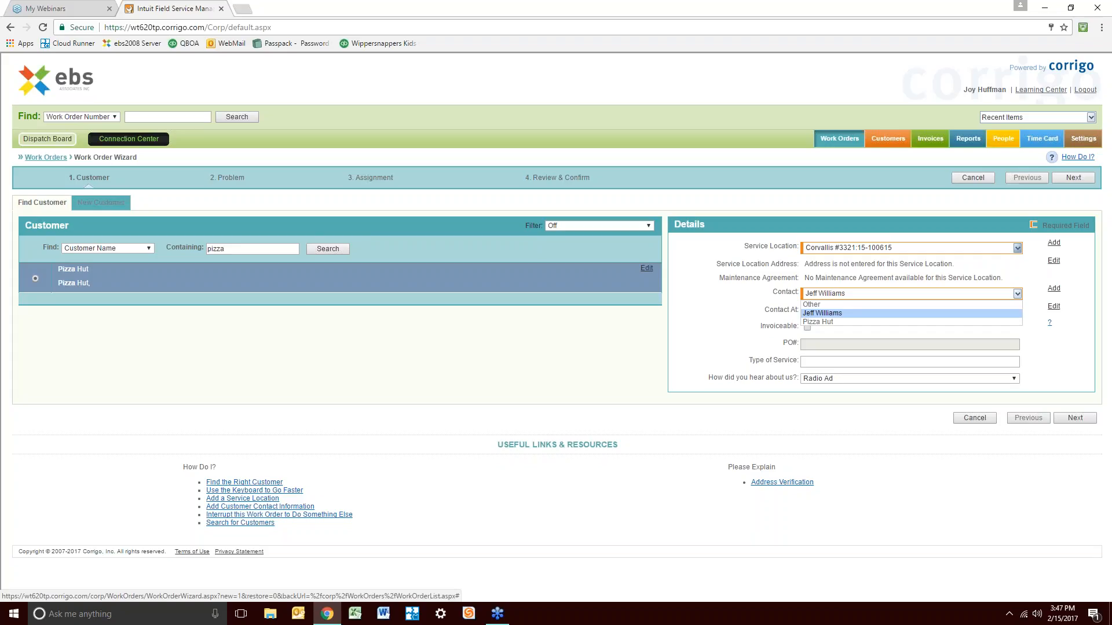
left_click(1017, 294)
left_click(1017, 294)
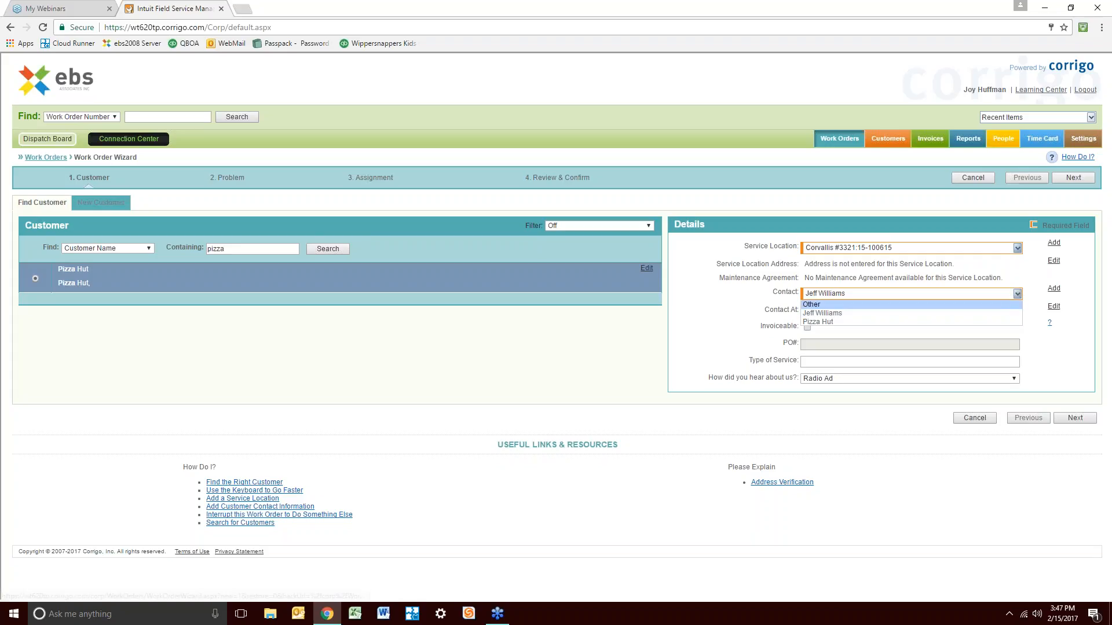
left_click(1017, 294)
left_click(1018, 294)
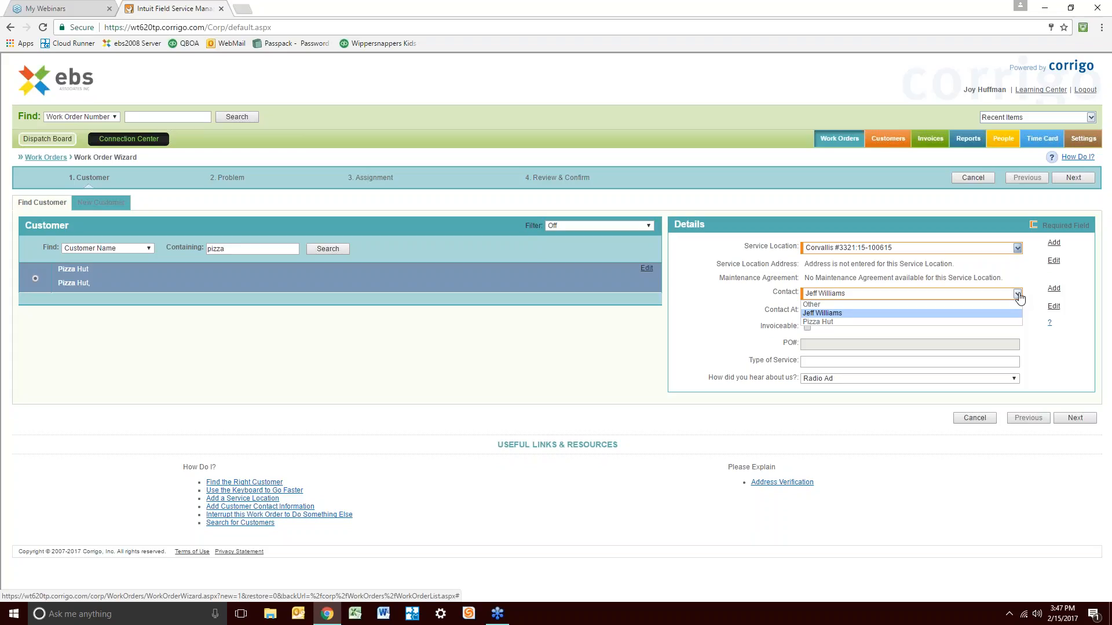
Set the contact to Other and enter the new contact's full name
left_click(1019, 295)
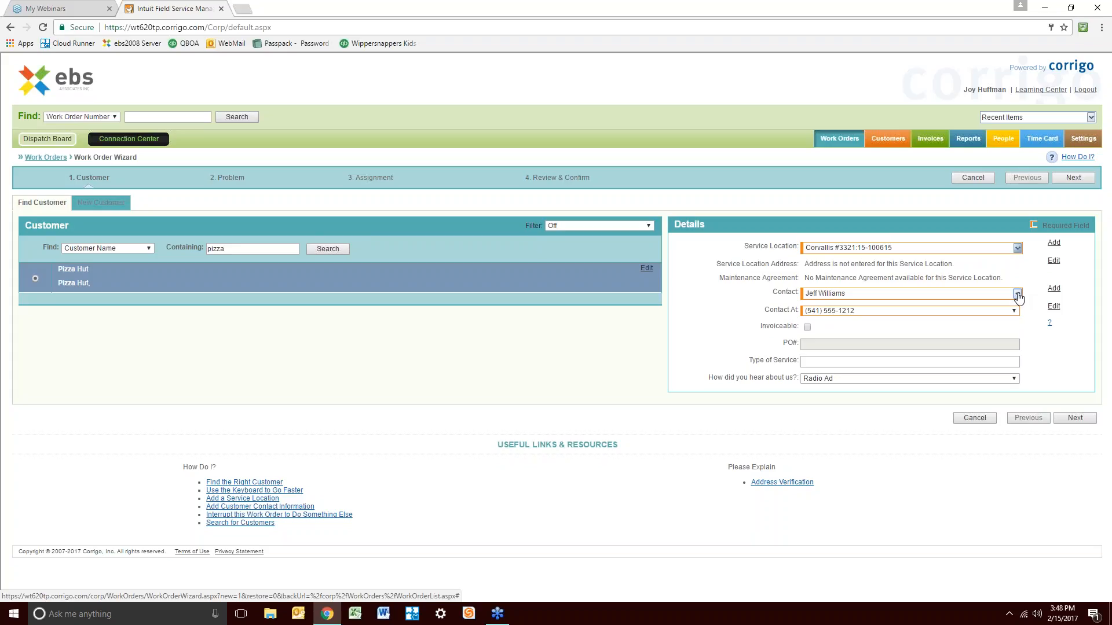
left_click(1018, 294)
left_click(843, 323)
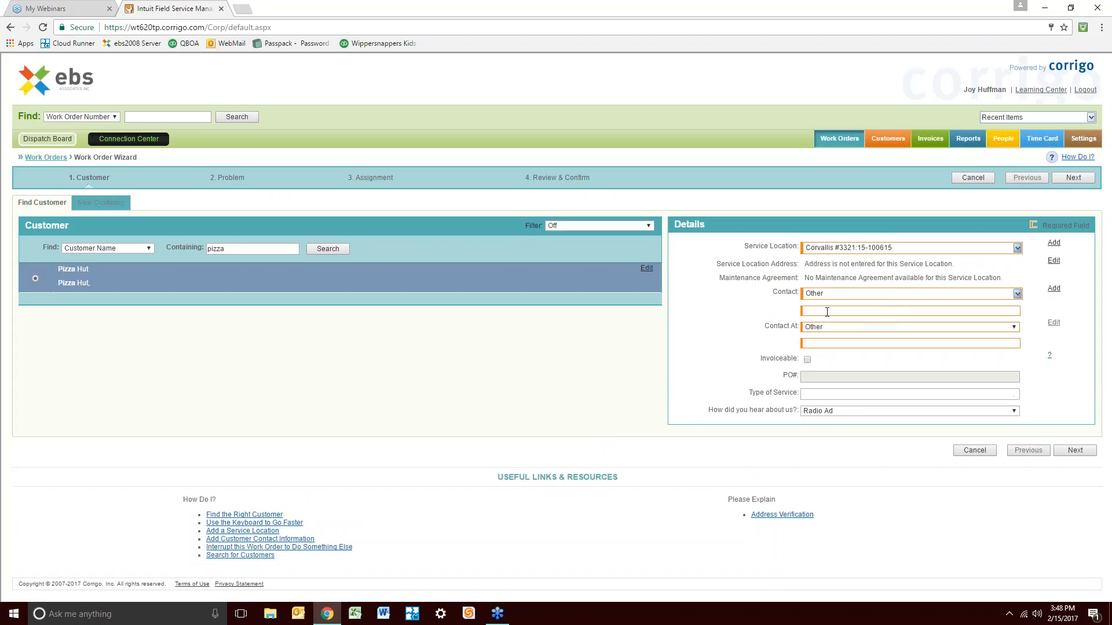
left_click(832, 312)
type("Brad")
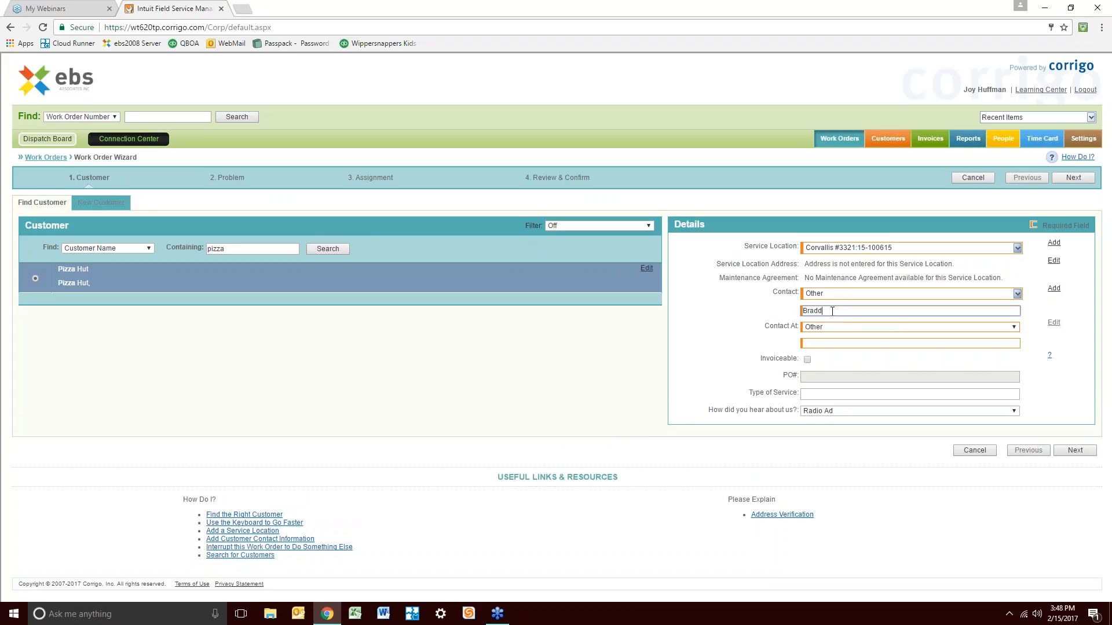
type(" Pitt")
key("Tab")
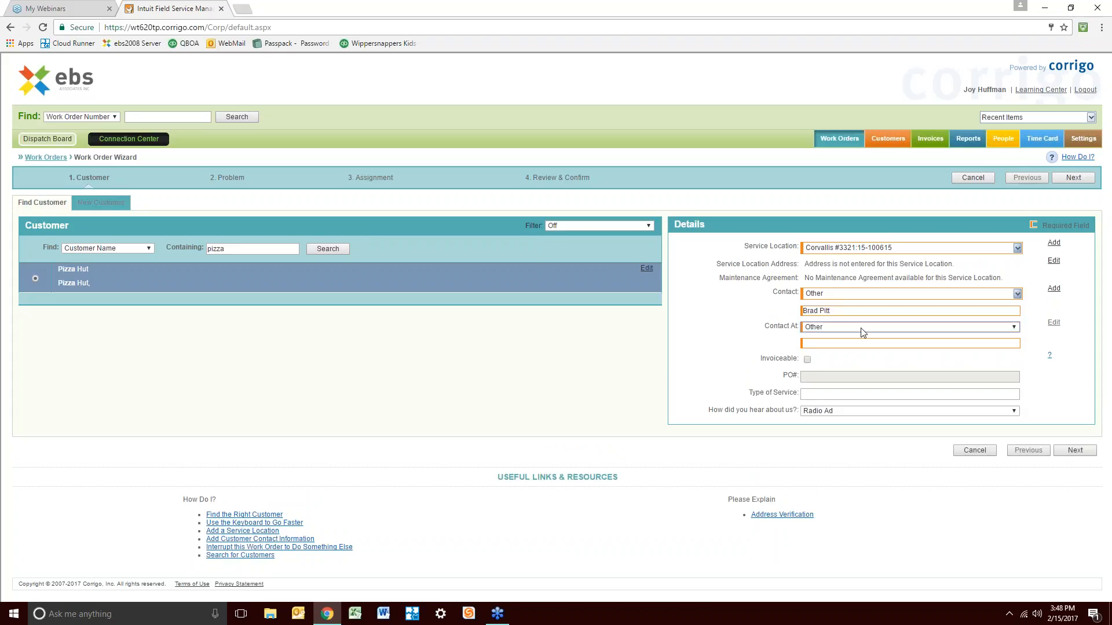
Set the service location to Corvallis #3321 and enter the contact's phone number
left_click(1013, 250)
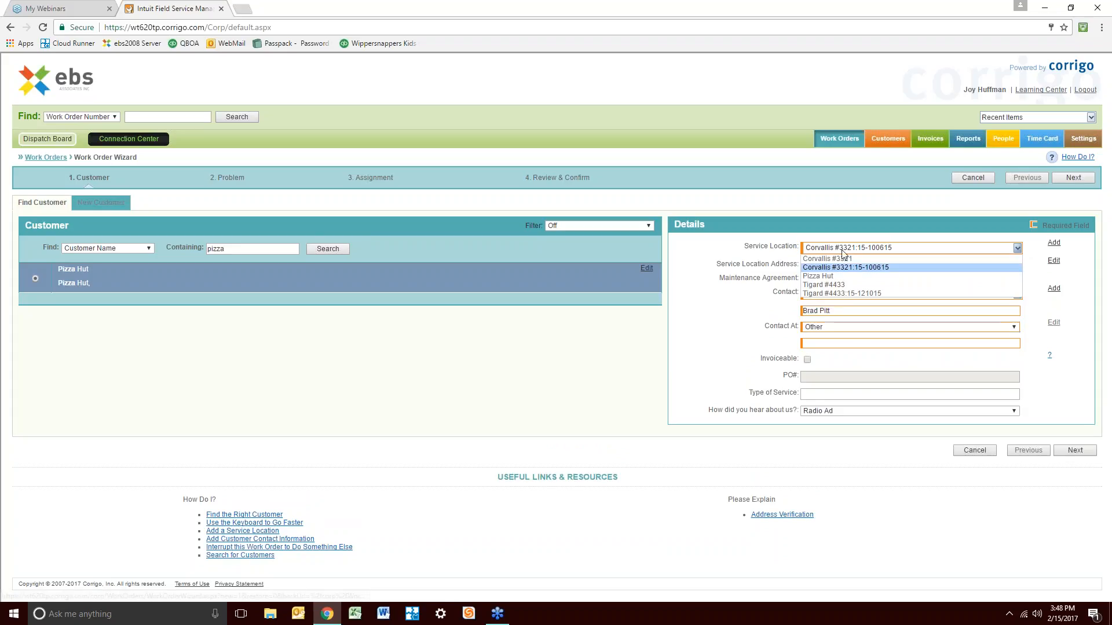
left_click(843, 259)
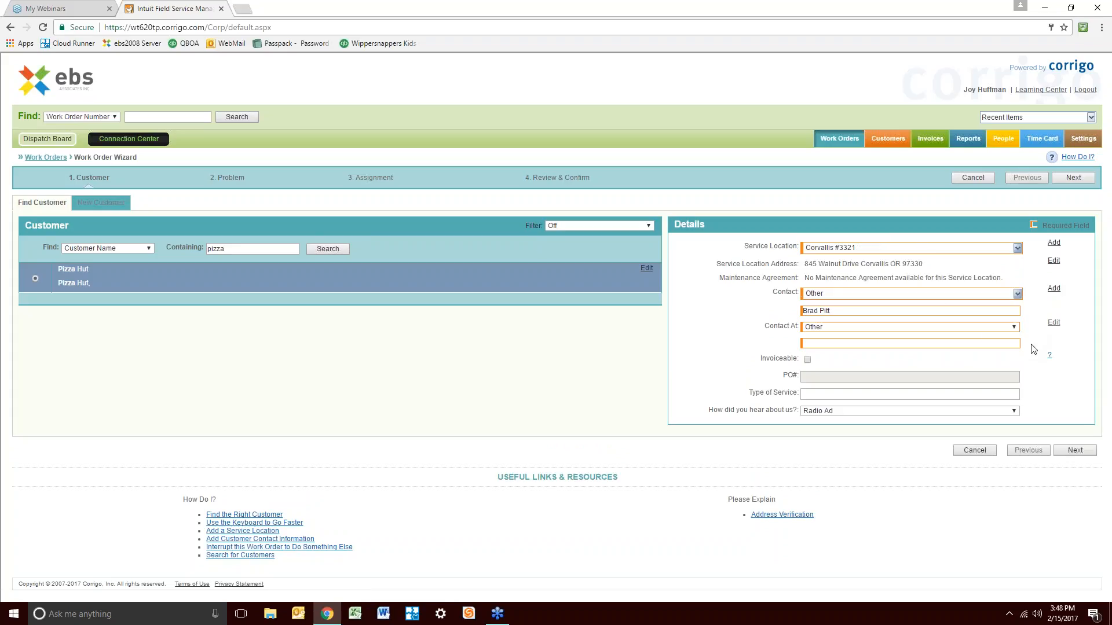
left_click(986, 346)
type("503-45")
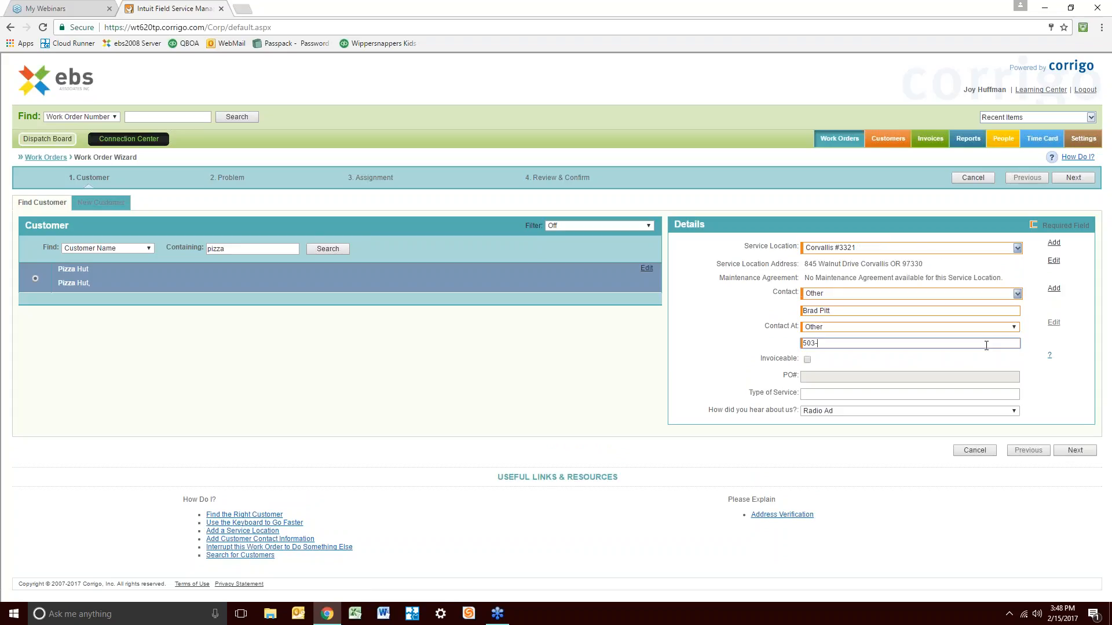
type("656")
Mark the work order invoiceable with PO# 12345 and a maintenance type of service
left_click(808, 360)
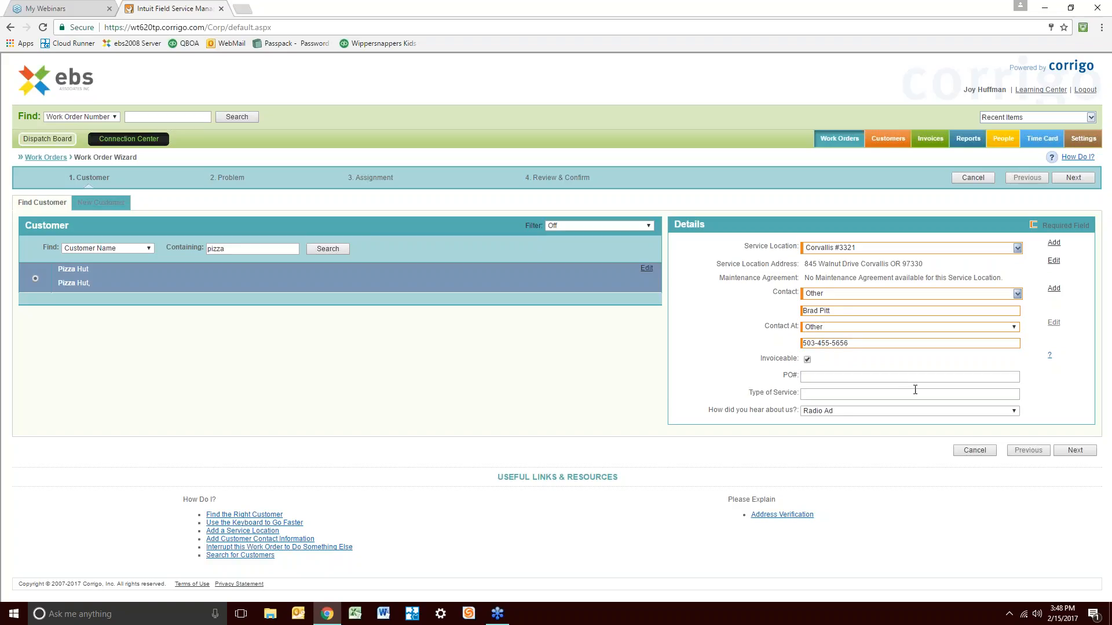
left_click(888, 380)
type("12345")
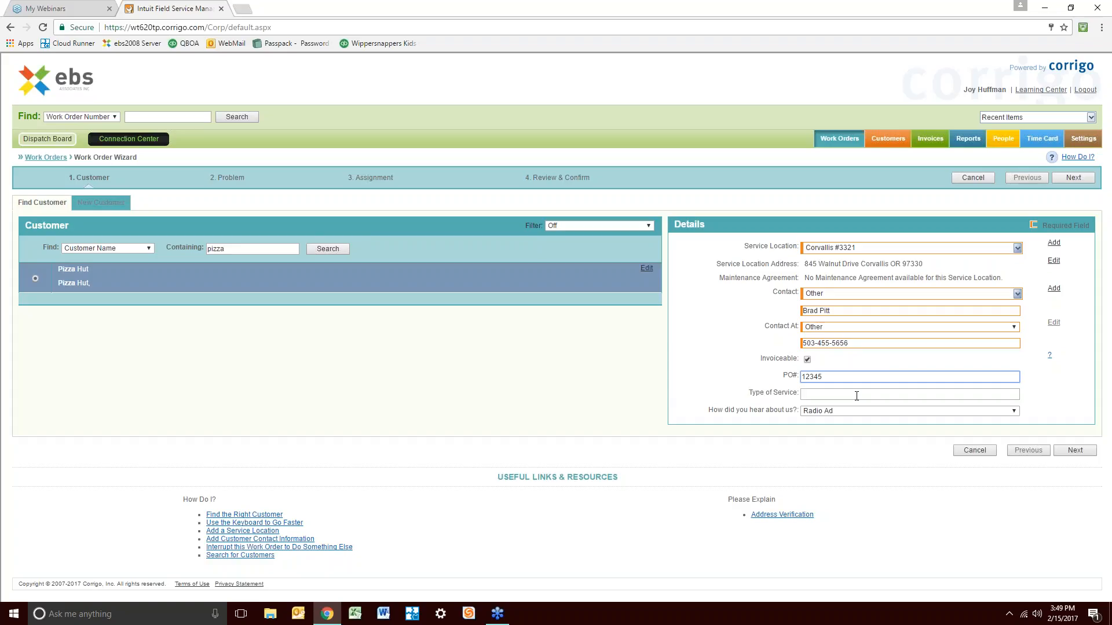
left_click(849, 394)
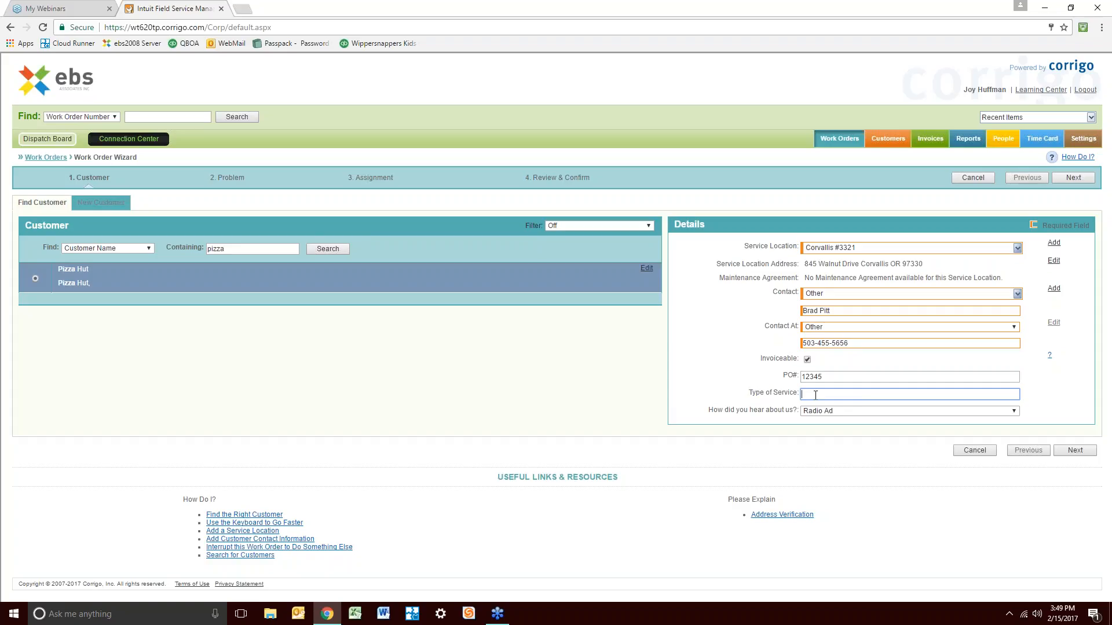
type("maintentnac")
key("BackSpace")
key("BackSpace")
key("BackSpace")
key("BackSpace")
Keep Radio Ad as the referral source and continue to the Problem step
left_click(1014, 411)
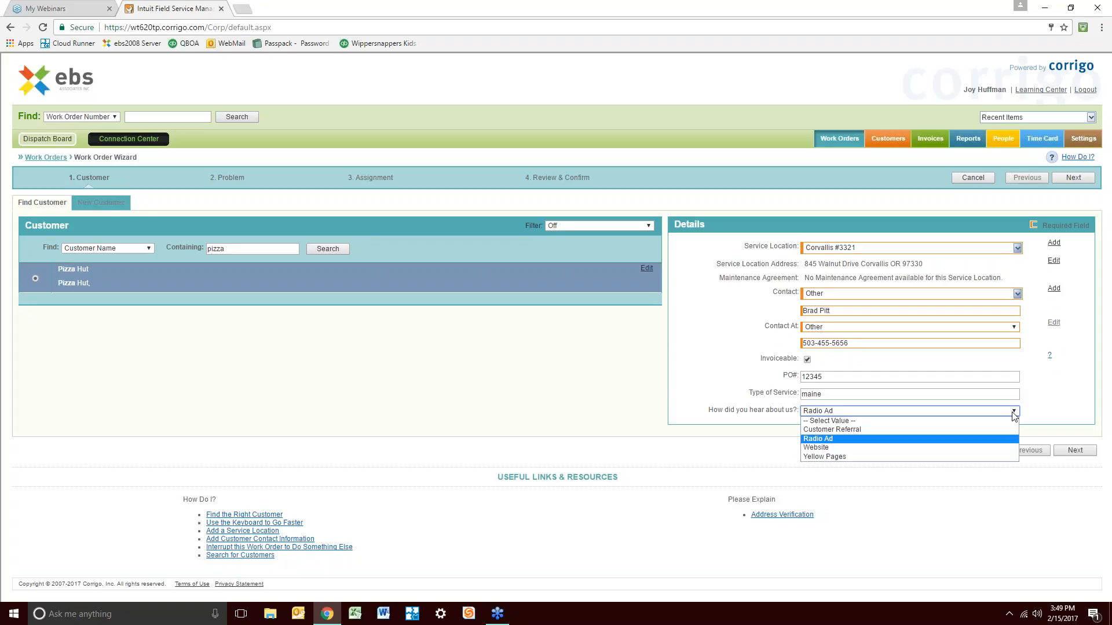
left_click(848, 439)
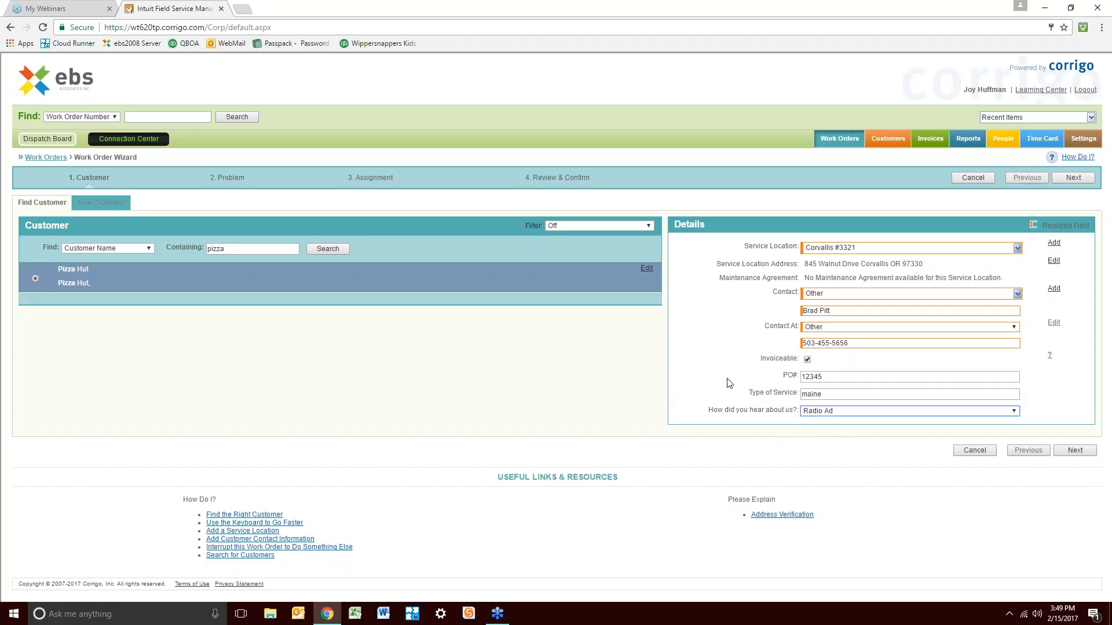
left_click(1077, 452)
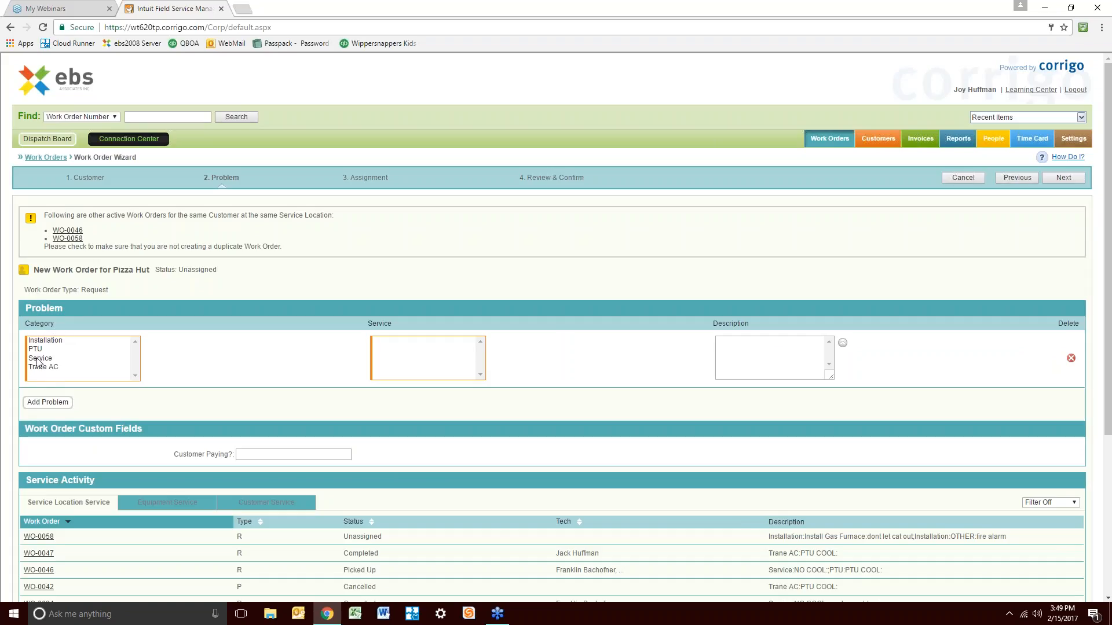
Enter an Installation / Install Gas Furnace problem described as "don't let dog out"
left_click(49, 342)
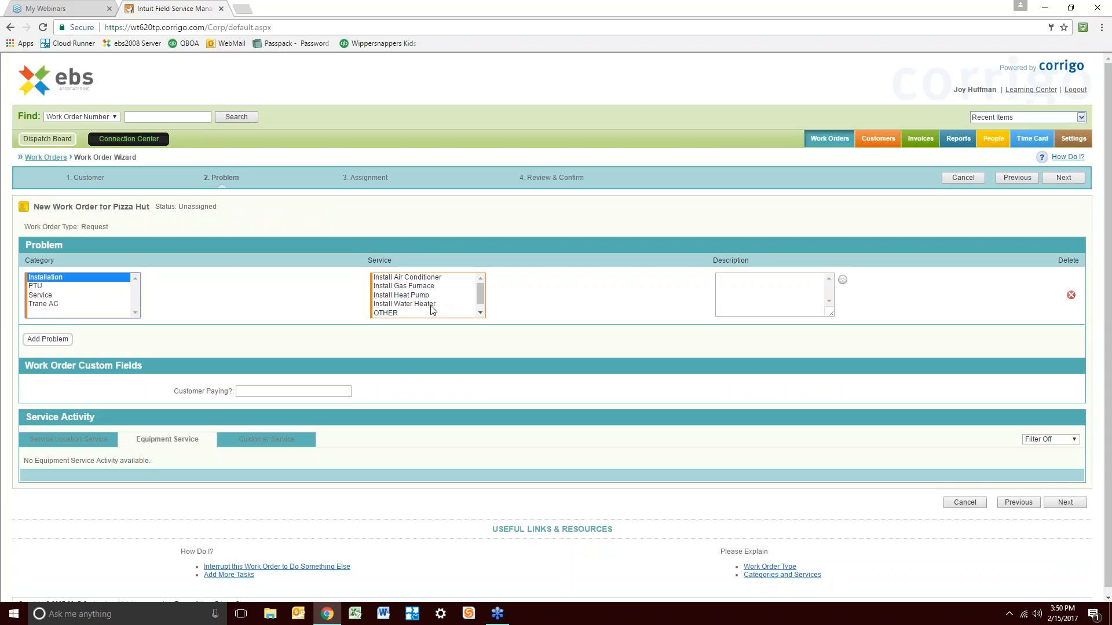
left_click(417, 286)
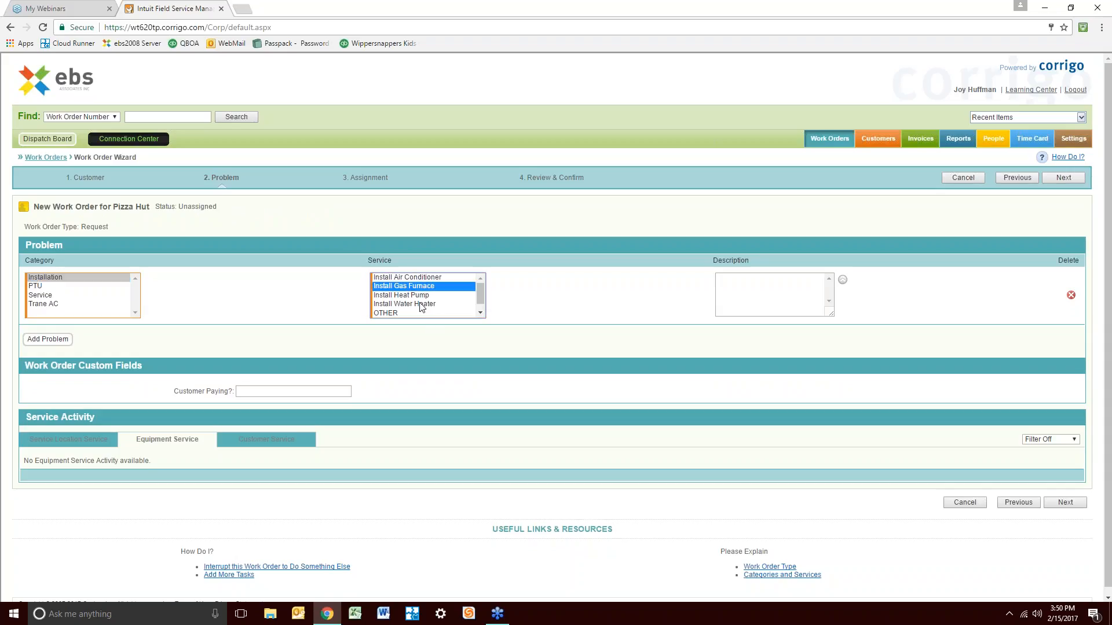
left_click(735, 283)
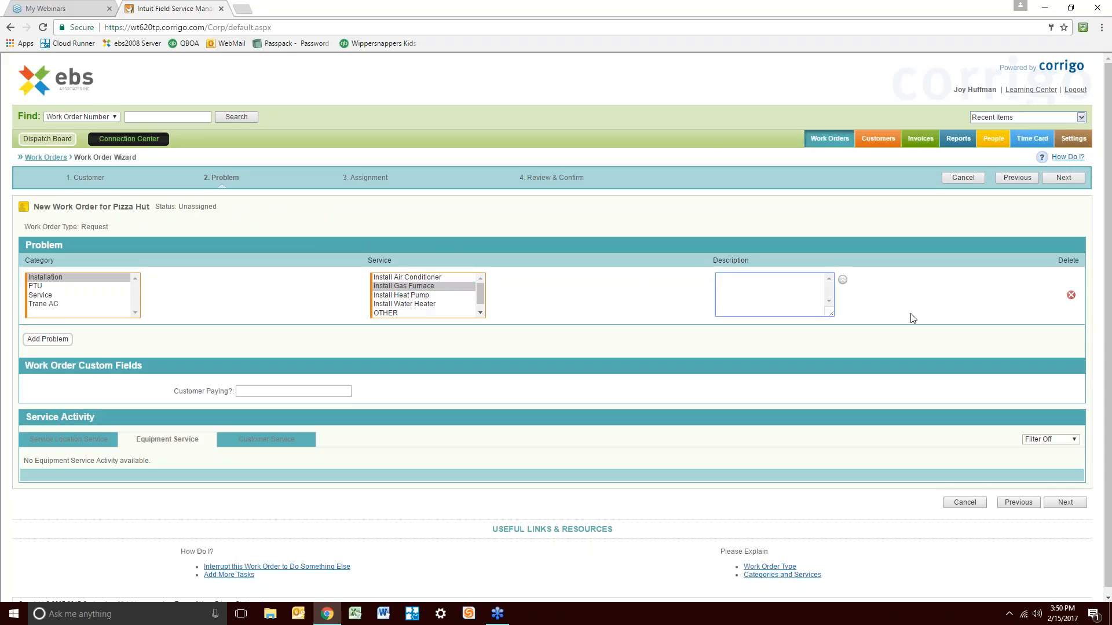
type("don't let dot out")
key("BackSpace")
key("BackSpace")
key("BackSpace")
key("BackSpace")
type("g out")
Add a second problem row with category PTU and service PTU COOL
left_click(62, 340)
left_click(47, 312)
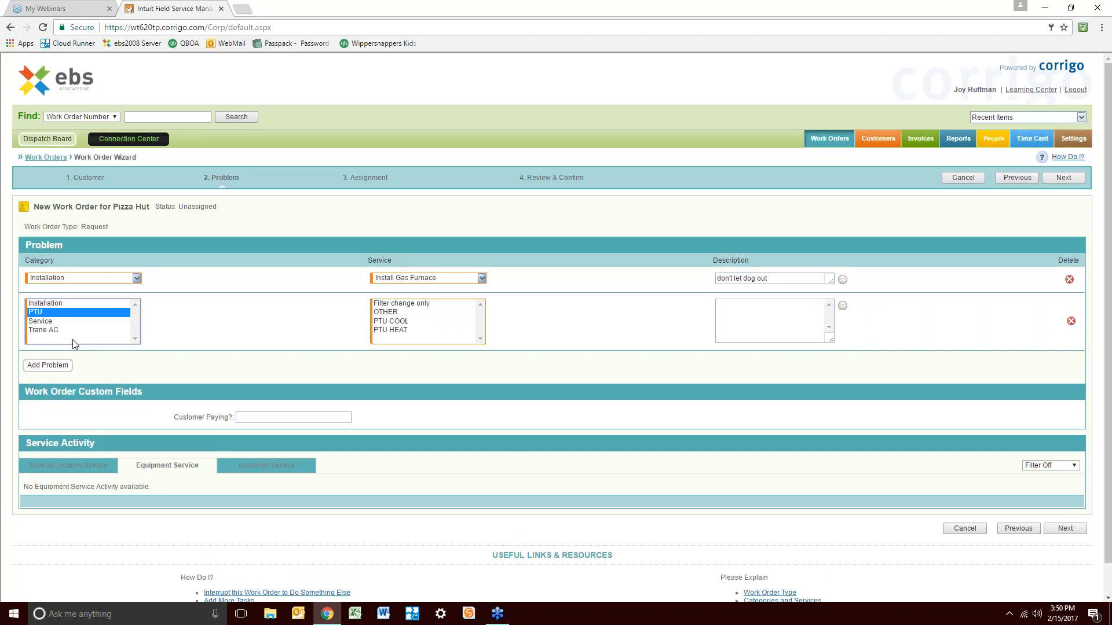
left_click(406, 321)
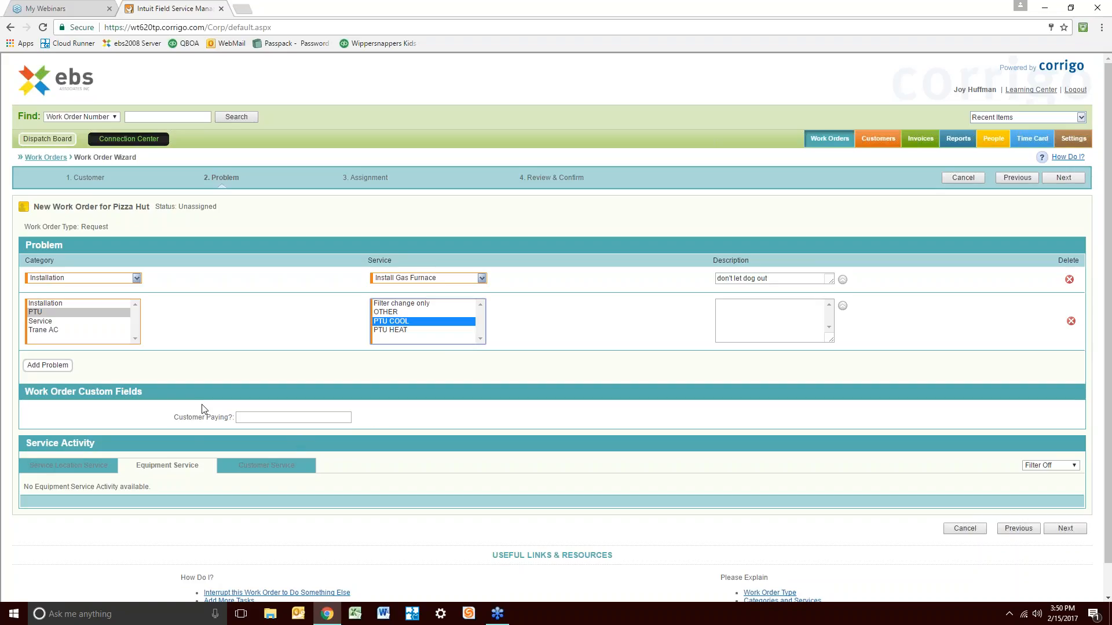
left_click(253, 418)
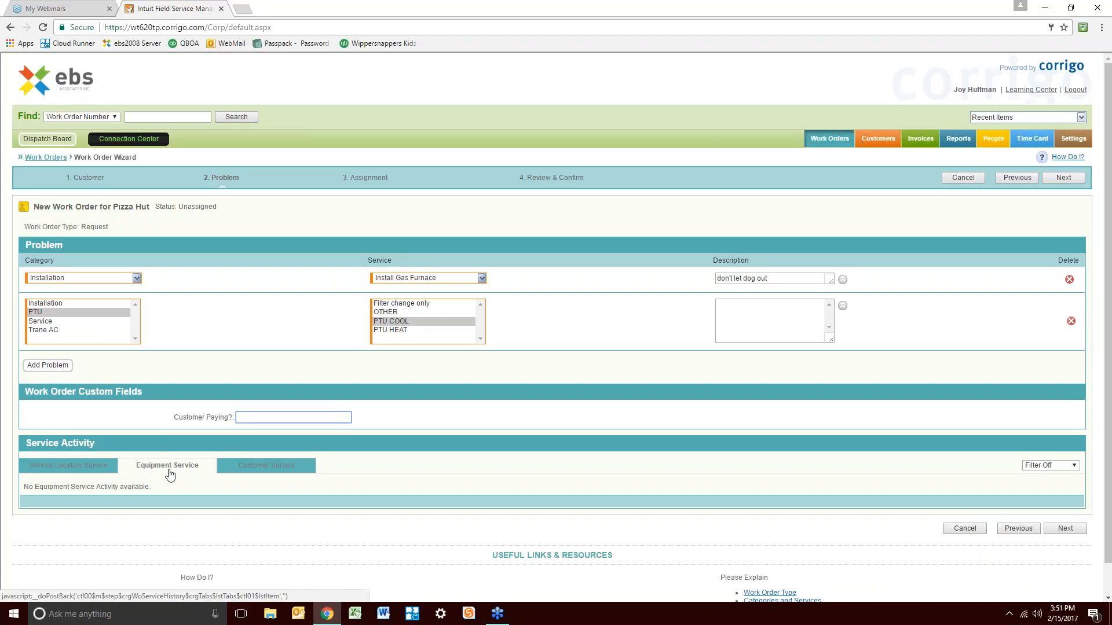
Change the second problem's category to Trane AC and view this location's past service work orders
left_click(50, 333)
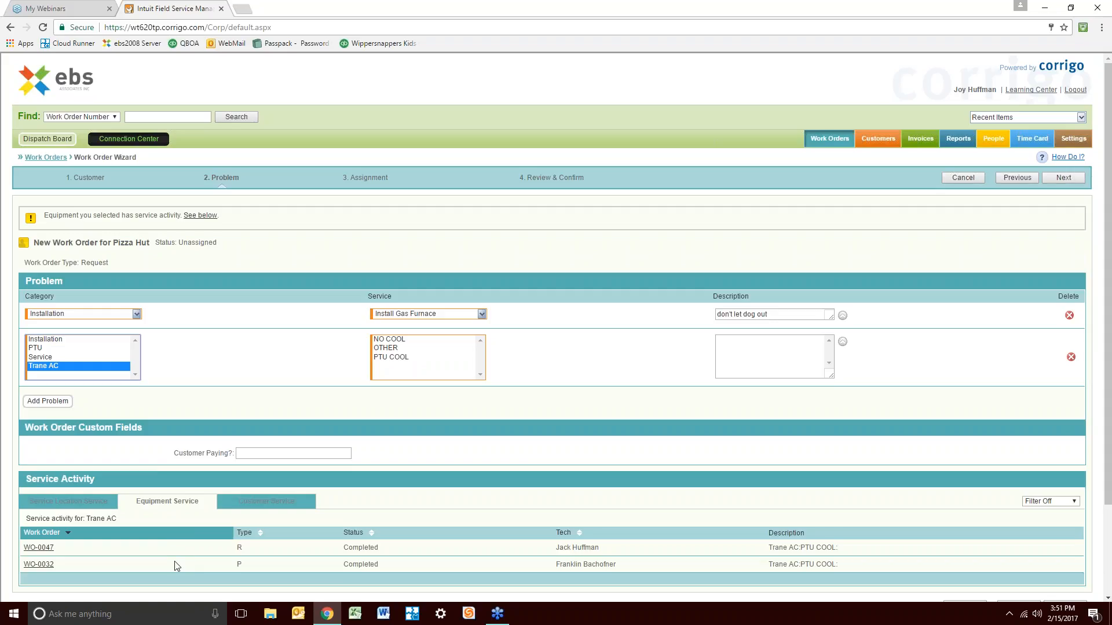
left_click(253, 507)
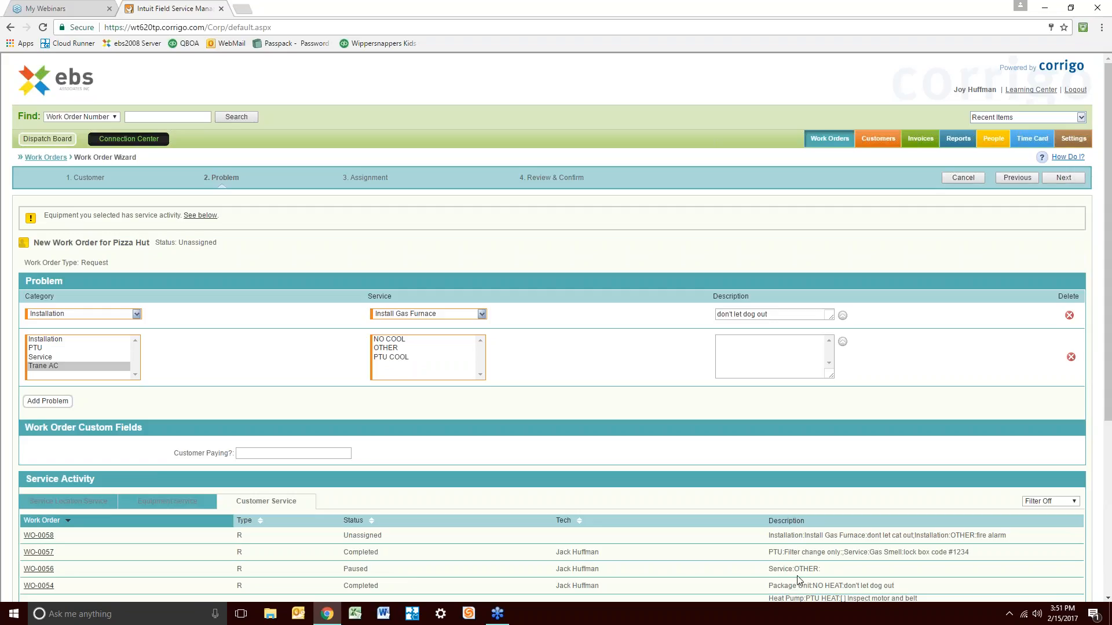
left_click(74, 504)
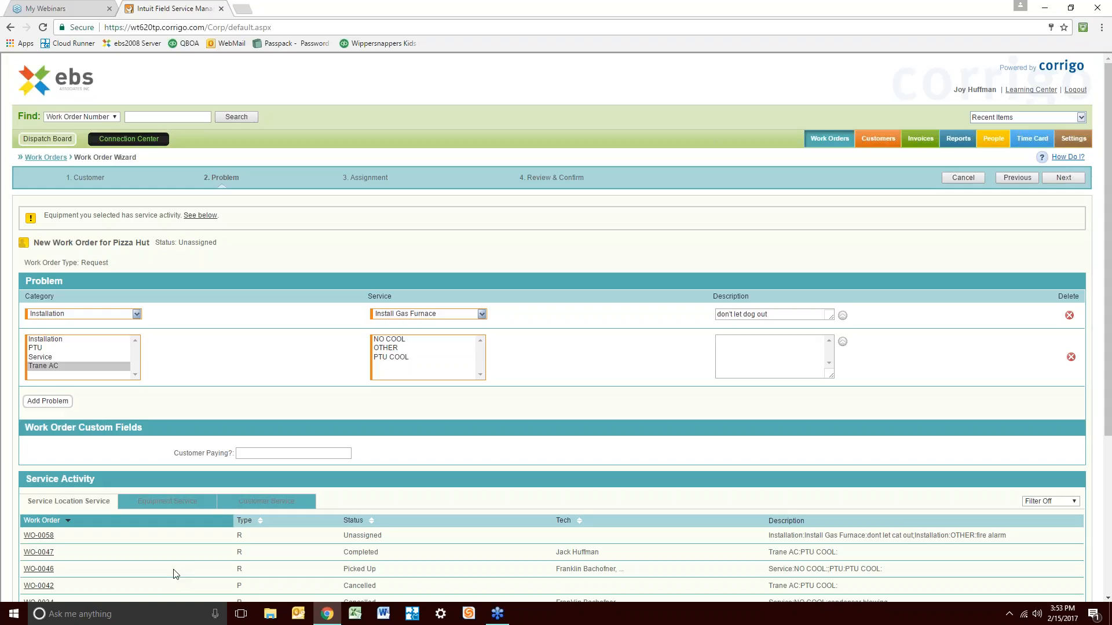
View Trane AC equipment service history, then try Next and get 'Service is a required field'
left_click(188, 499)
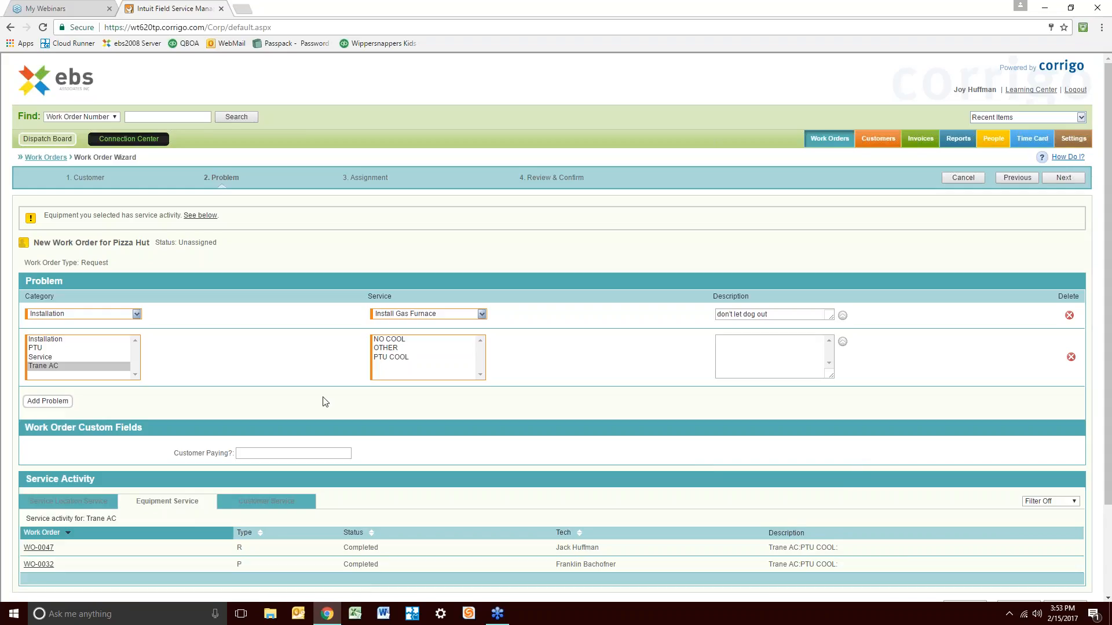
scroll(800, 360, "down", 3)
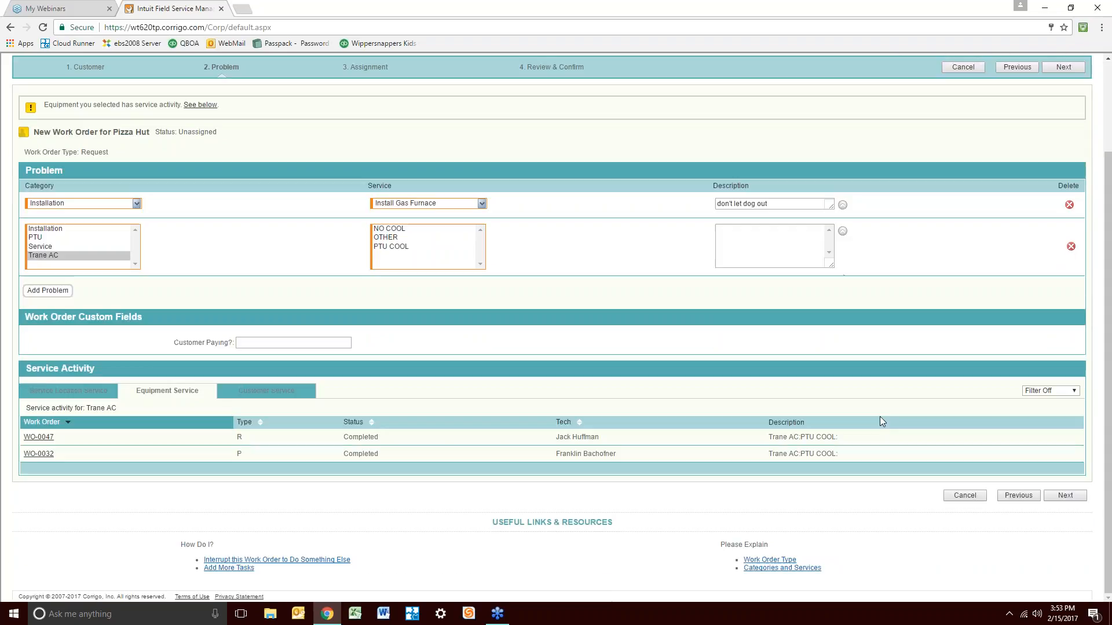
scroll(869, 411, "up", 2)
scroll(1091, 488, "down", 1)
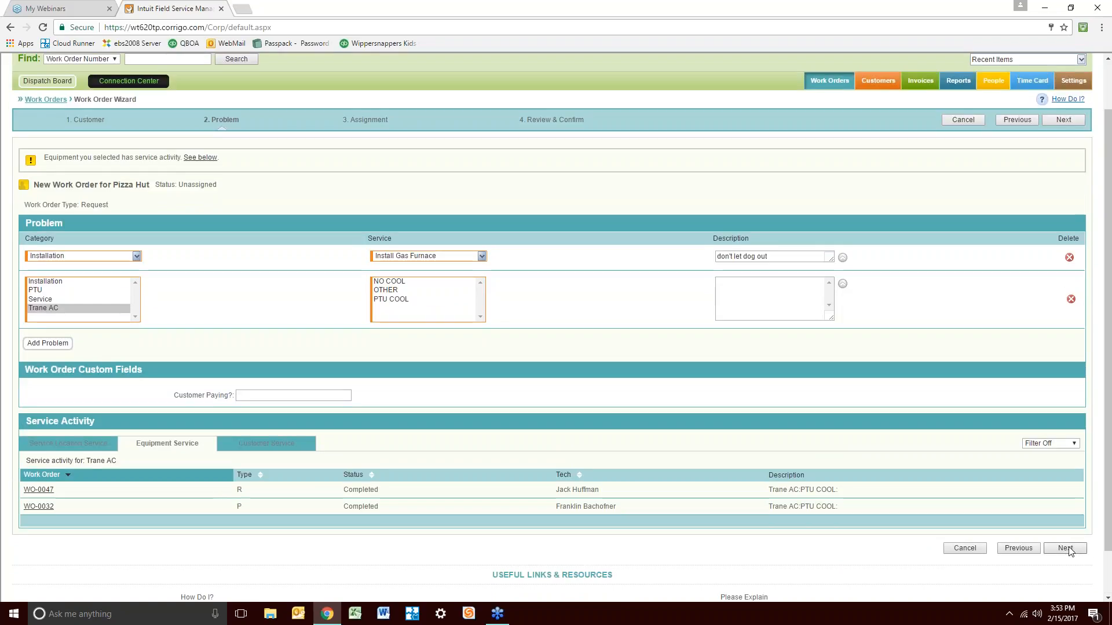
left_click(1066, 548)
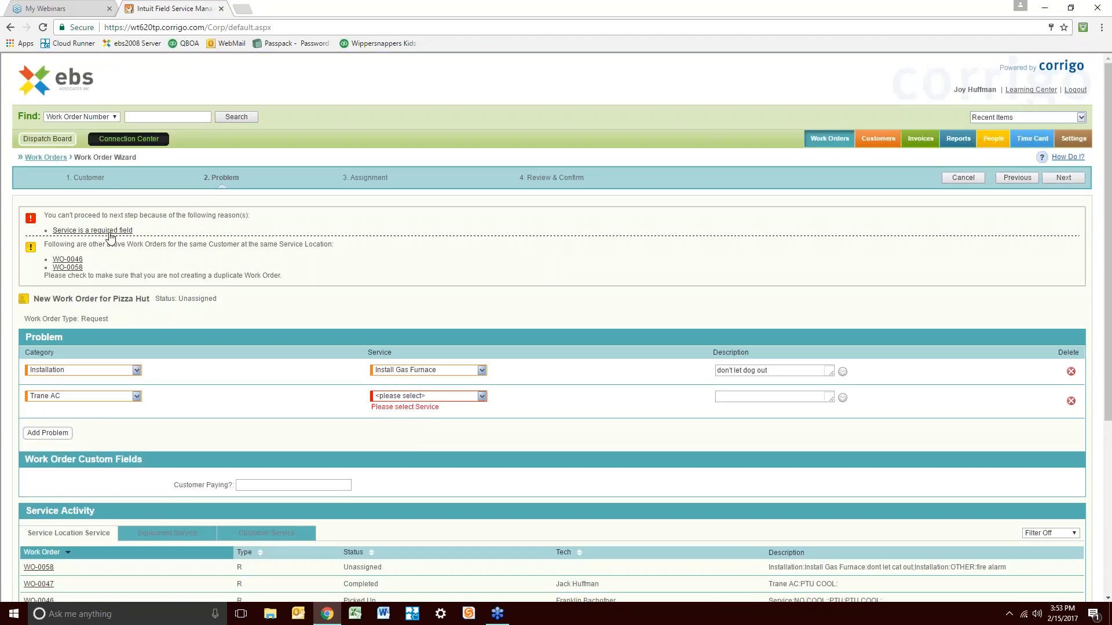
Set the second problem to category Service, service NO COOL, with description 'dog bites'
left_click(138, 397)
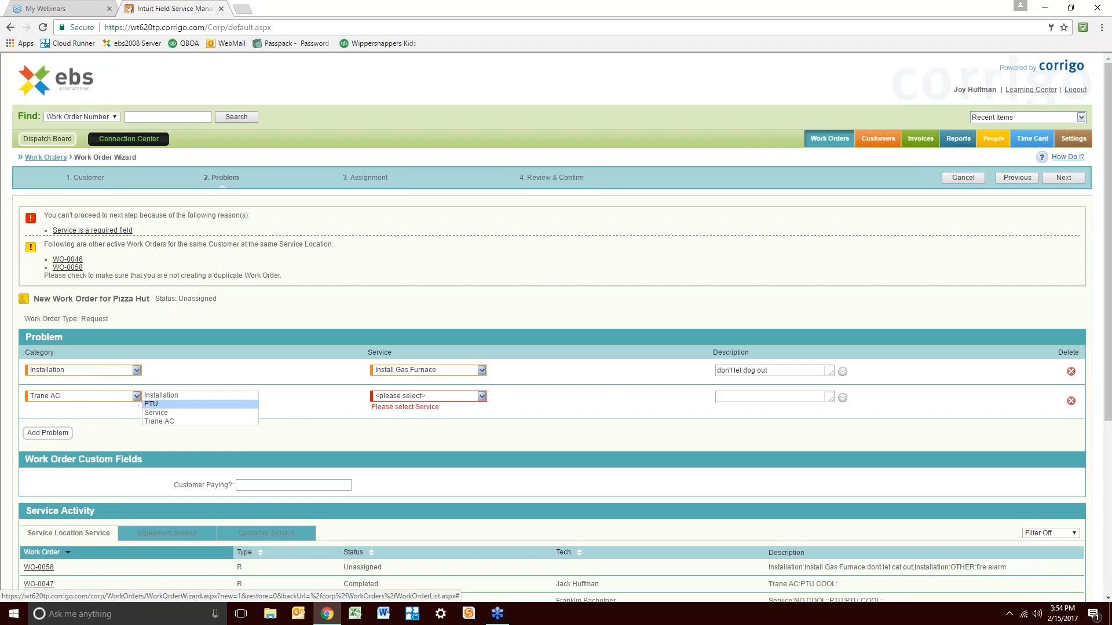
left_click(481, 397)
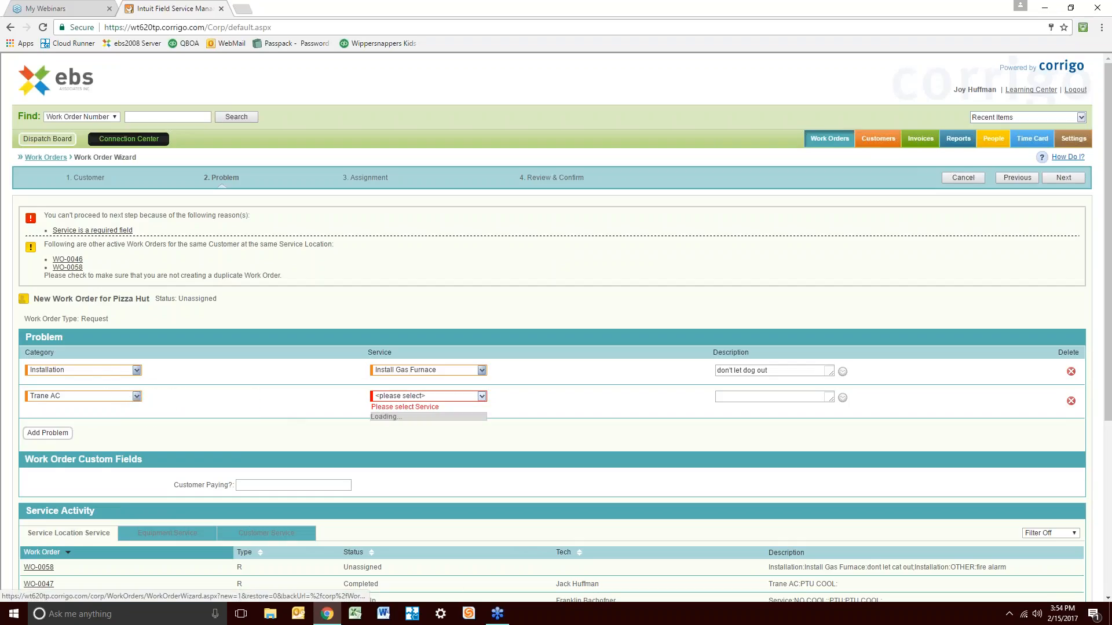
left_click(482, 397)
left_click(481, 396)
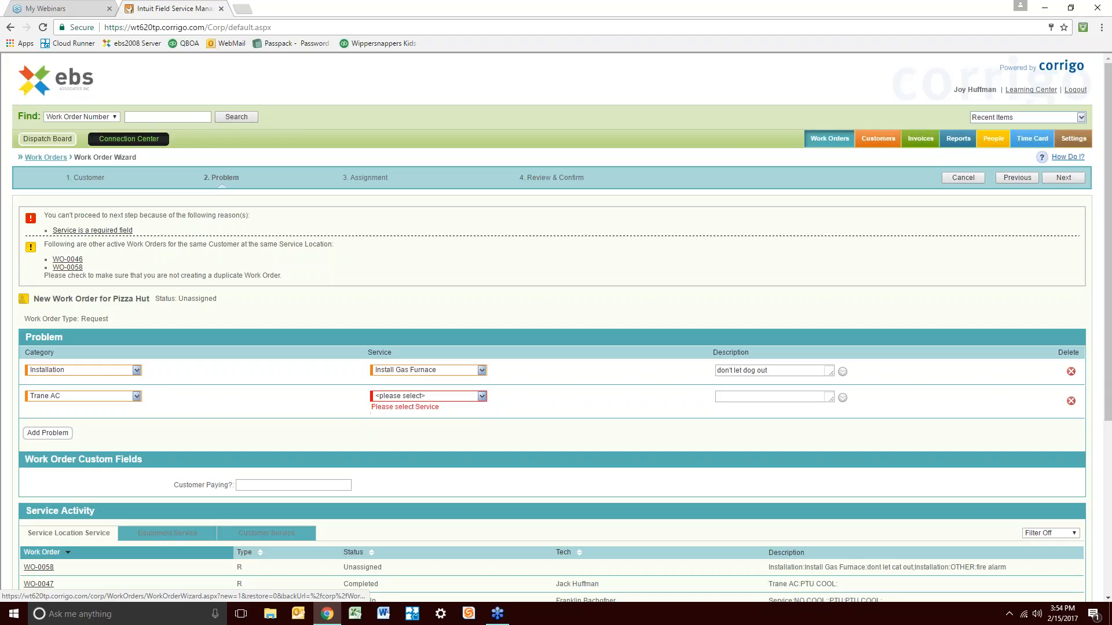
left_click(137, 397)
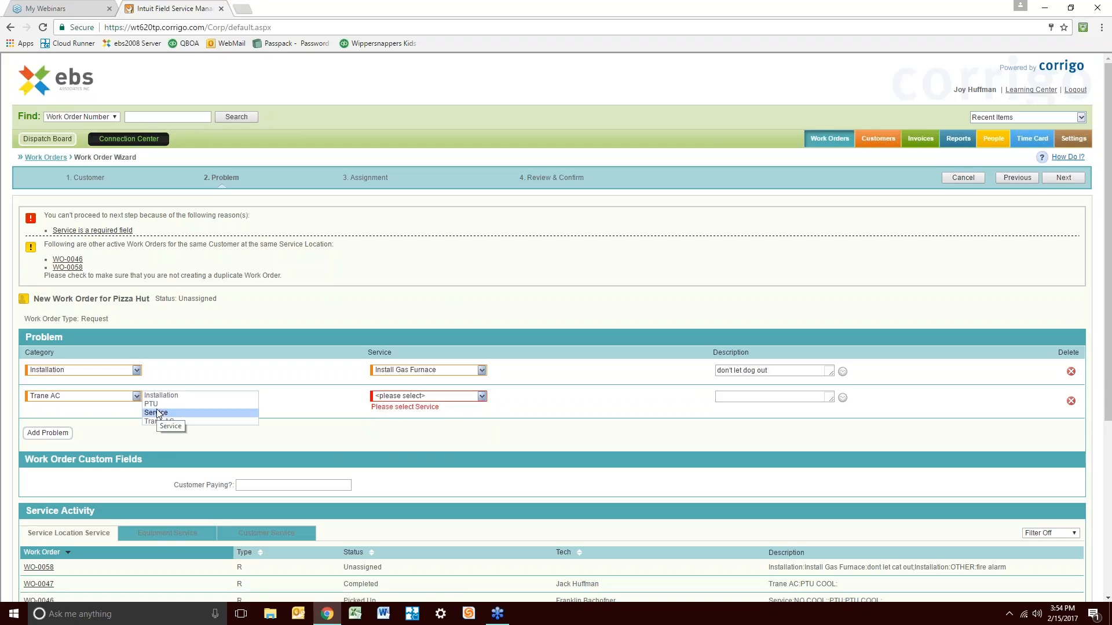
left_click(156, 413)
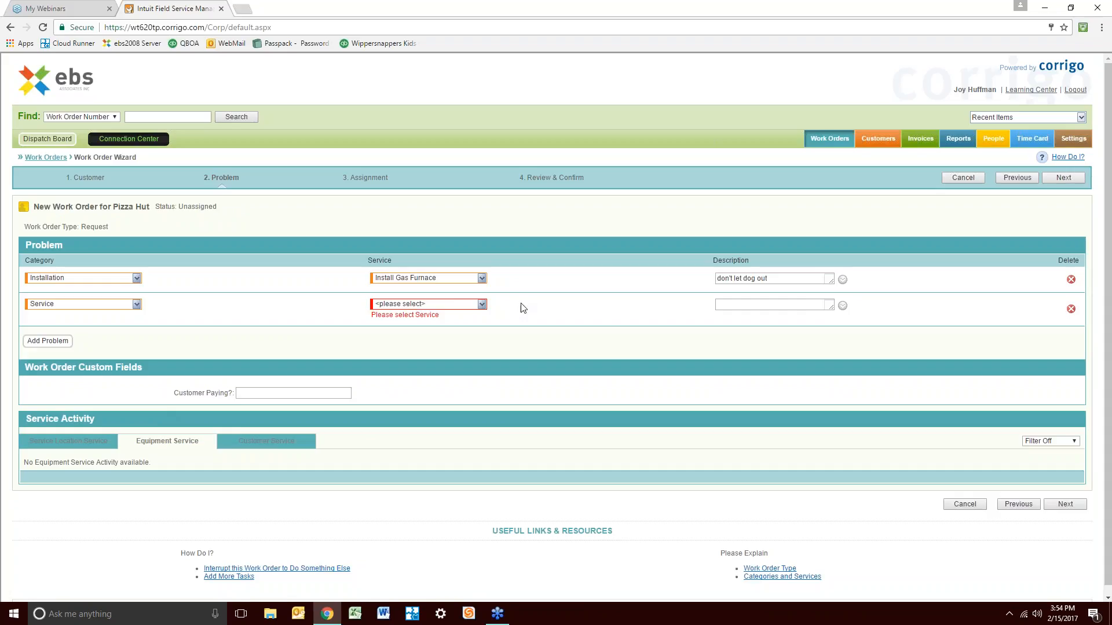
left_click(481, 305)
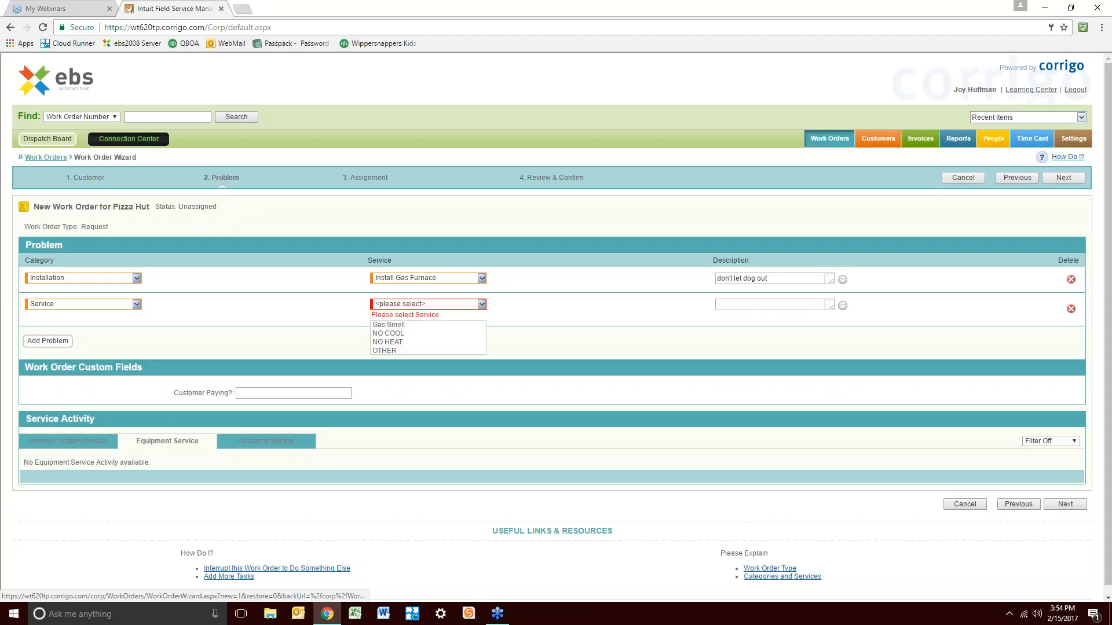
left_click(425, 335)
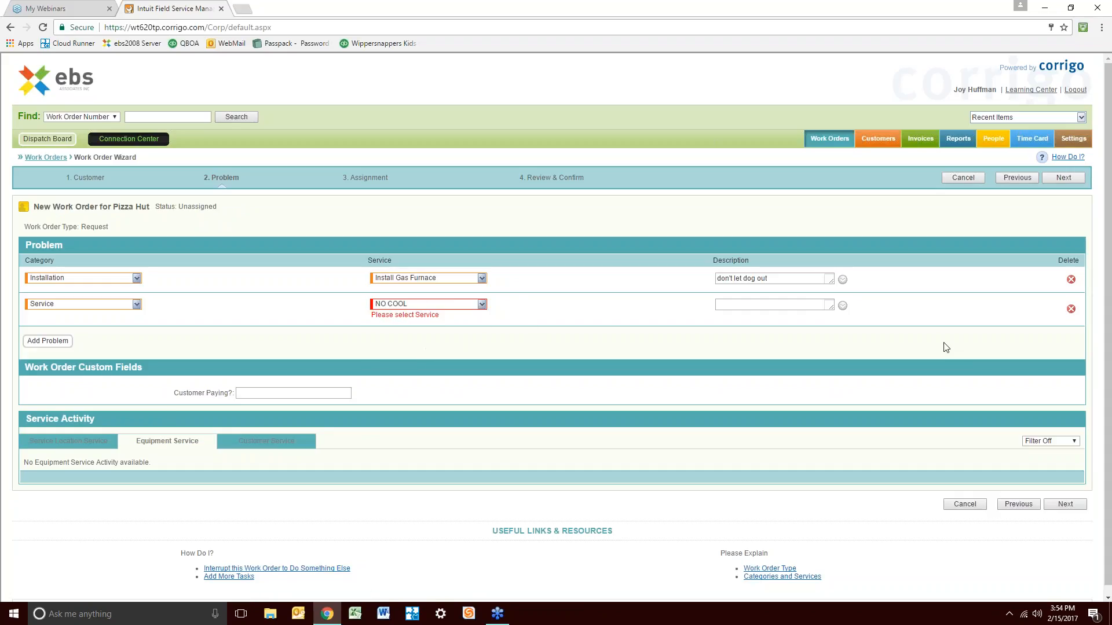
left_click(778, 303)
type("dog bites")
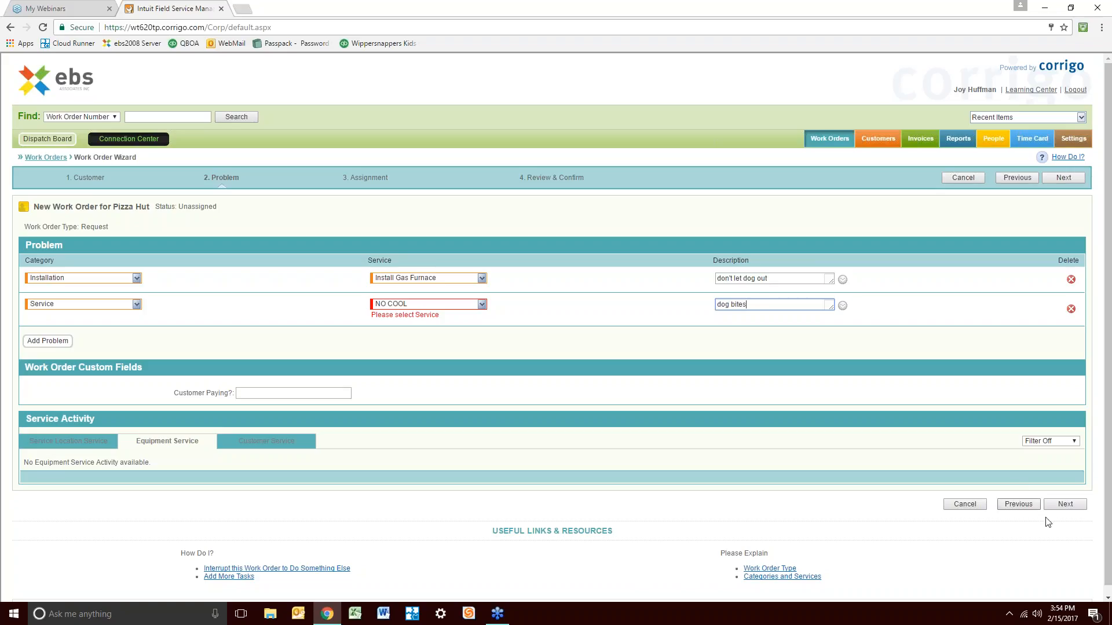
Move to the Assignment step and set the promised arrival to 2/15/17, 4:00–5:00 PM
left_click(1065, 505)
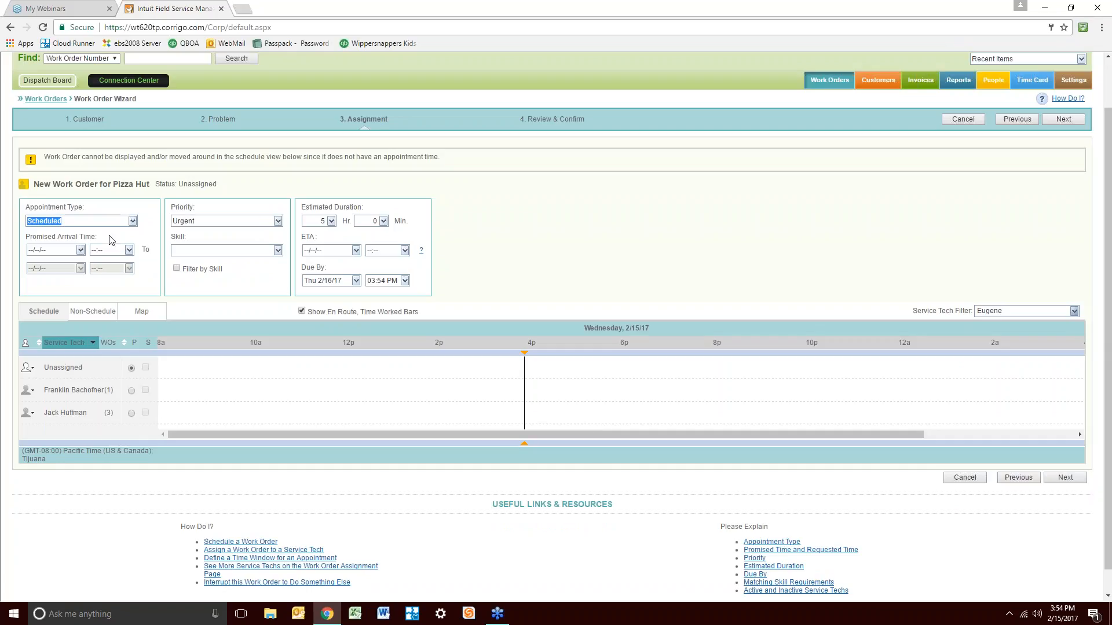
left_click(80, 250)
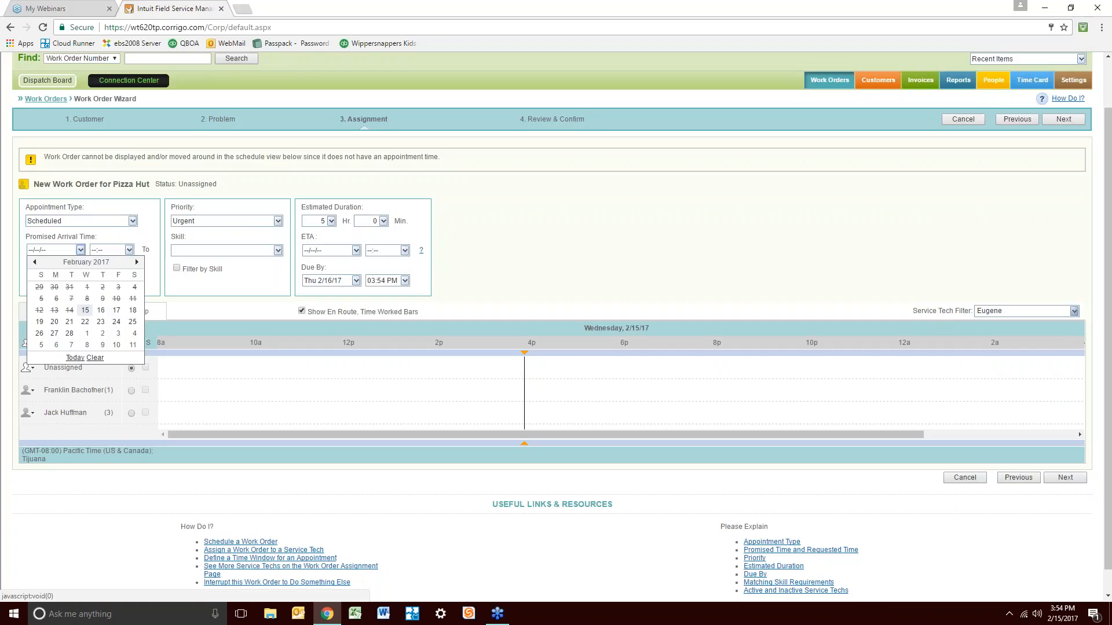
left_click(86, 311)
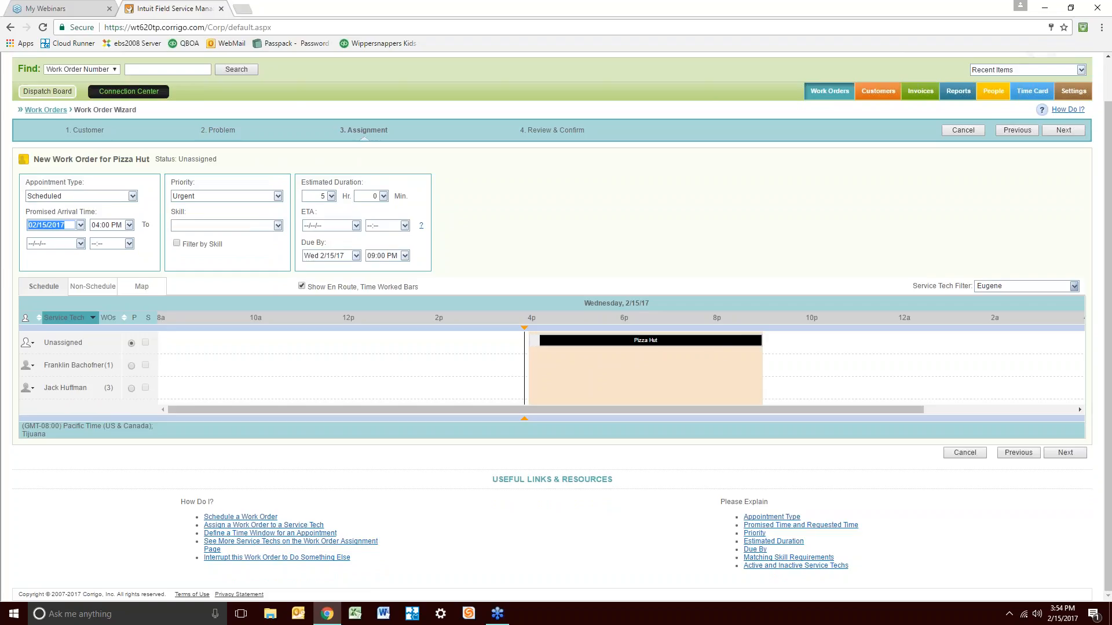
left_click(129, 244)
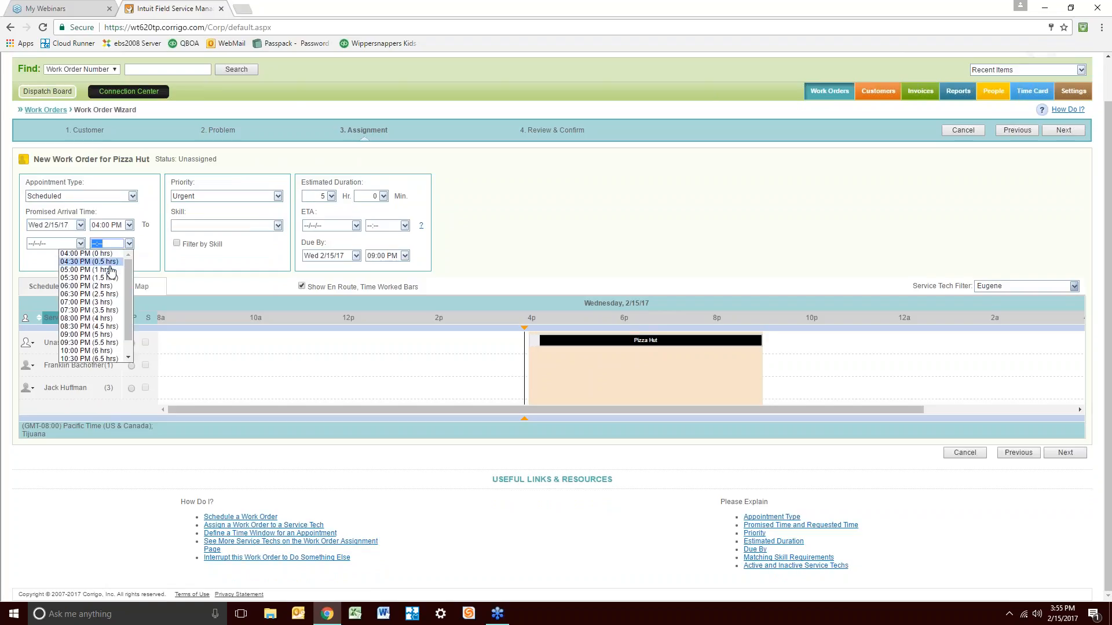
left_click(112, 272)
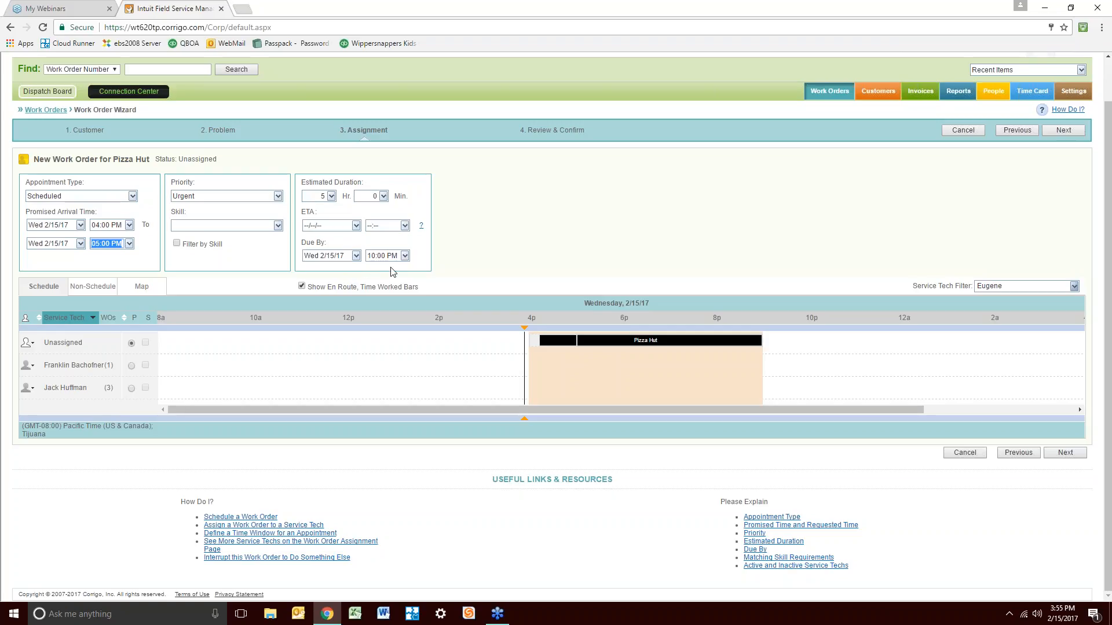
Set the due date to 2/28/17 with an estimated duration of 5 hours 0 minutes
left_click(355, 255)
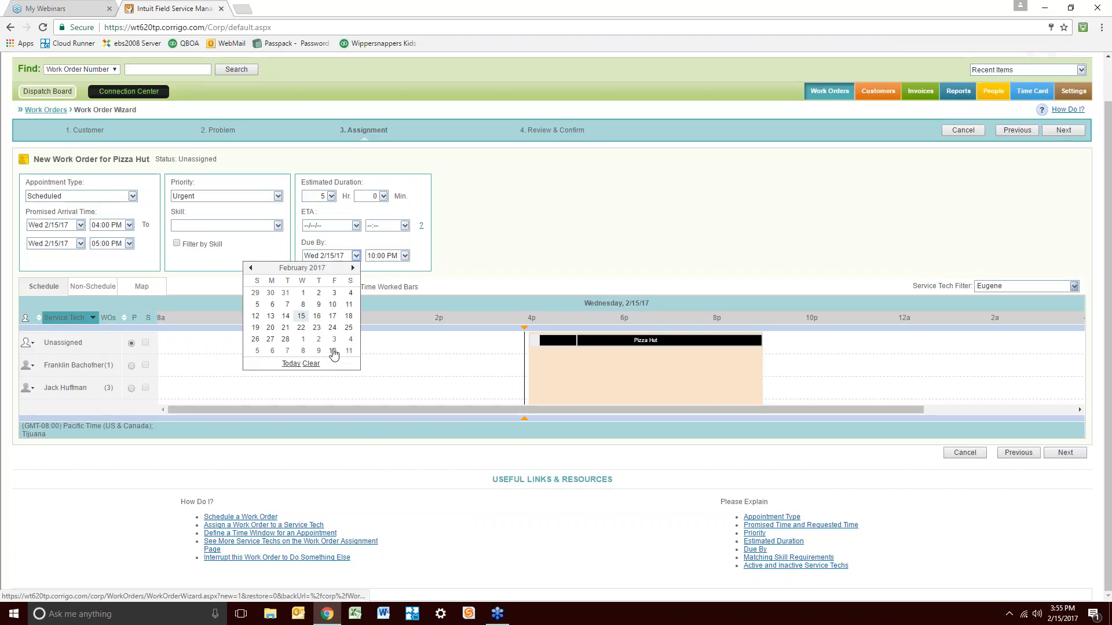
left_click(285, 339)
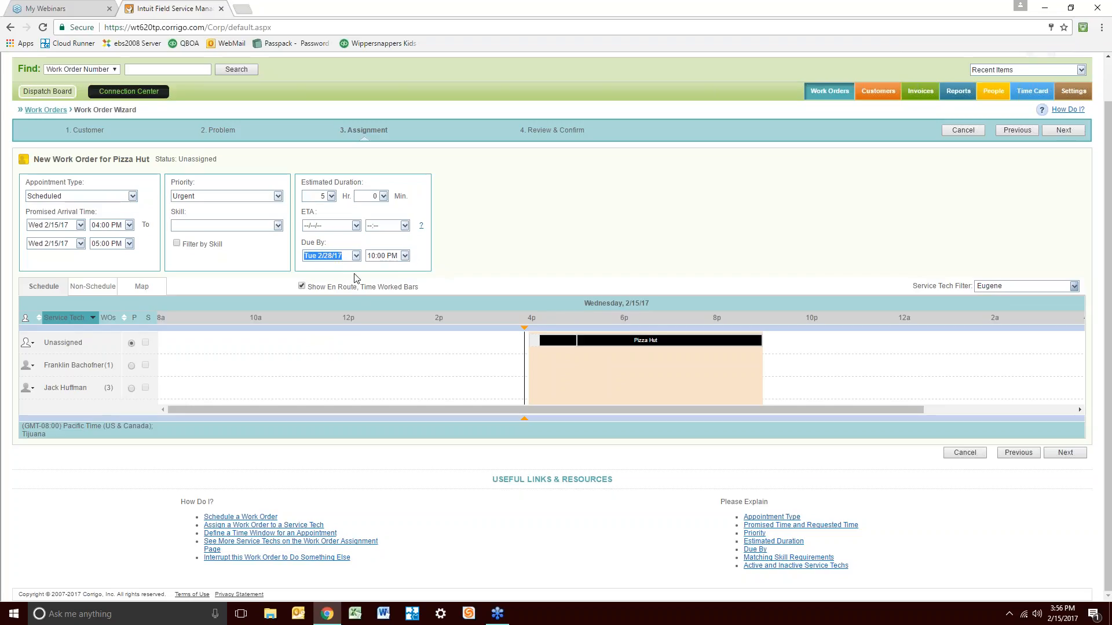
left_click(313, 195)
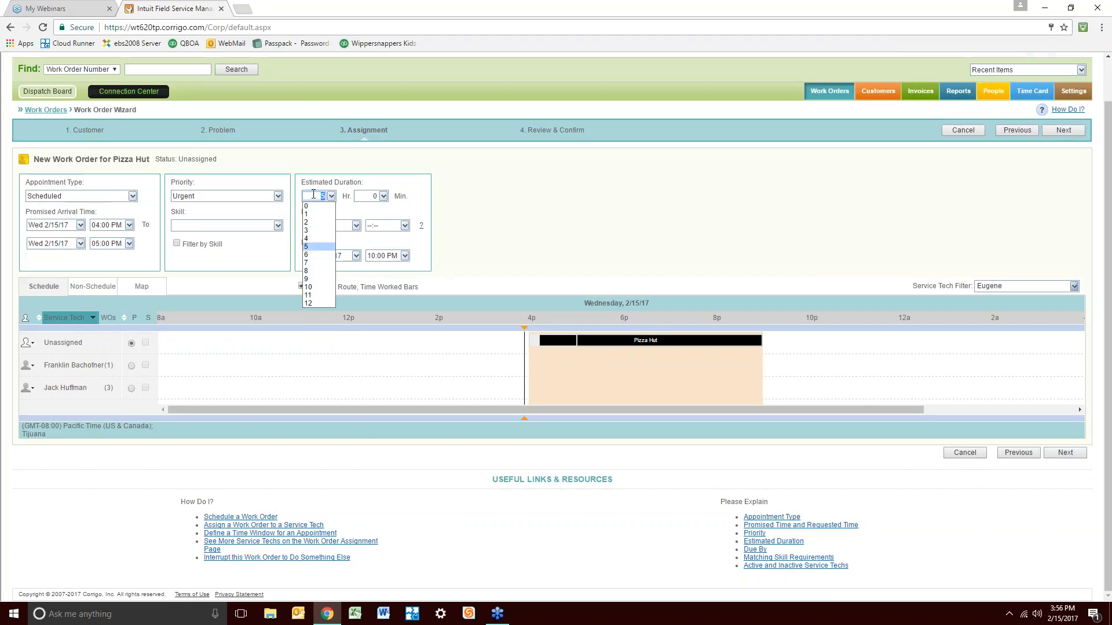
type("100")
key("Tab")
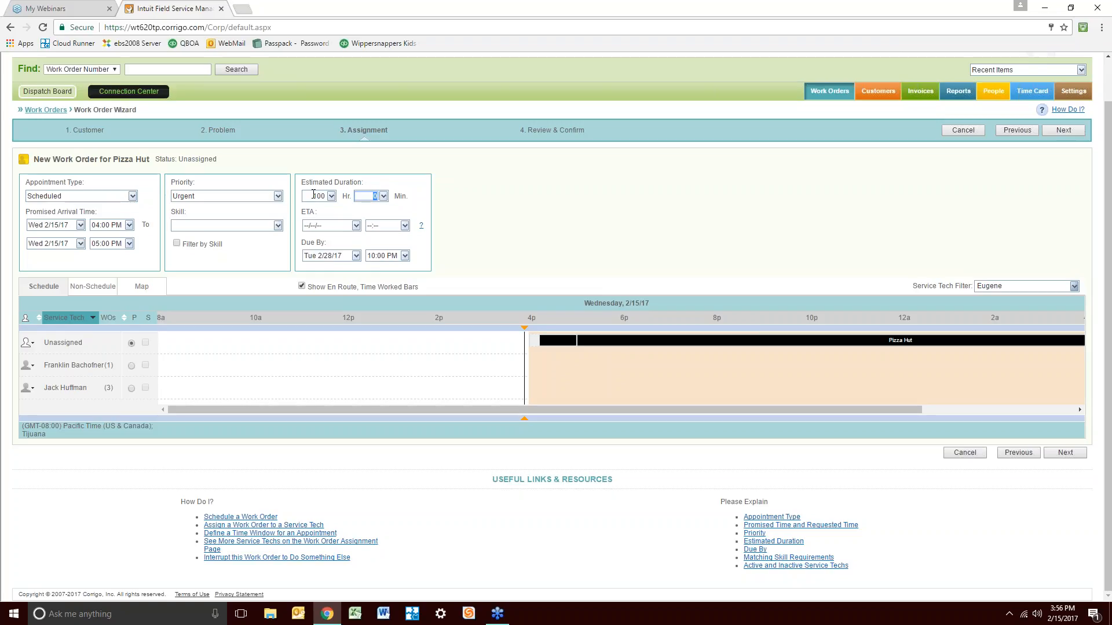
key("shift+Tab")
key("Tab")
type("5")
key("shift+Tab")
type("5")
key("Tab")
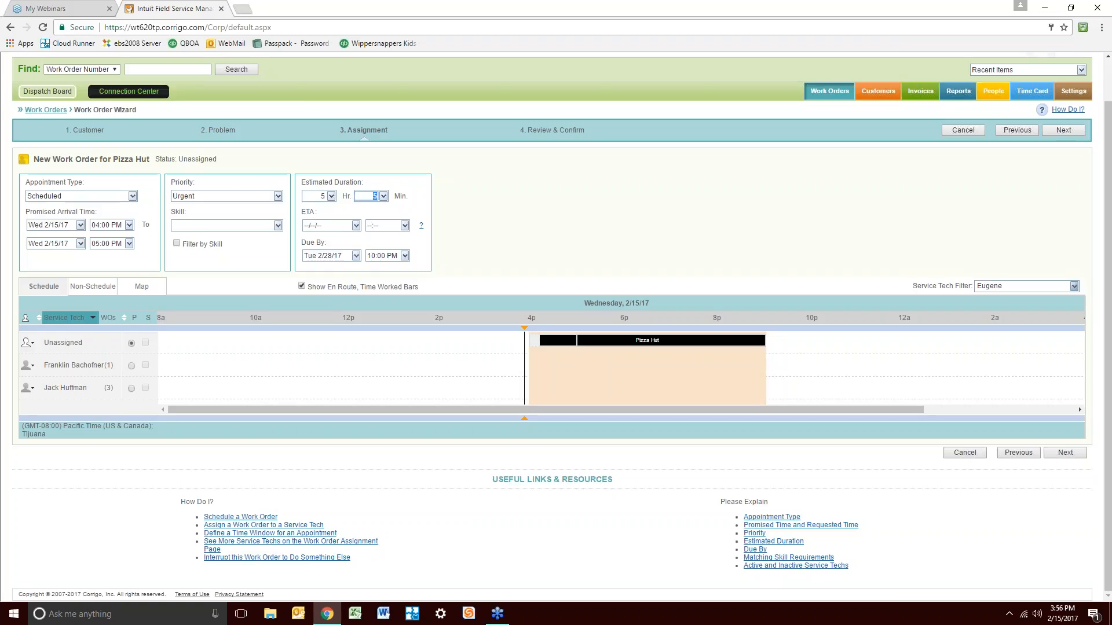
type("0")
key("Tab")
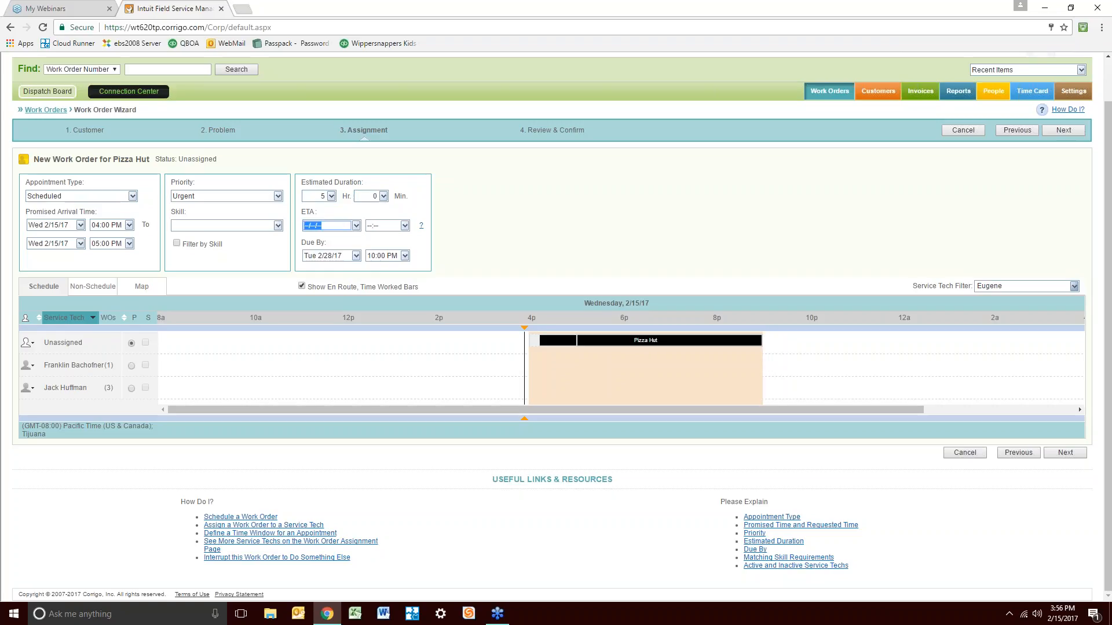
Filter service techs to Eugene and assign the Pizza Hut job to the third technician
left_click(613, 239)
left_click(1075, 287)
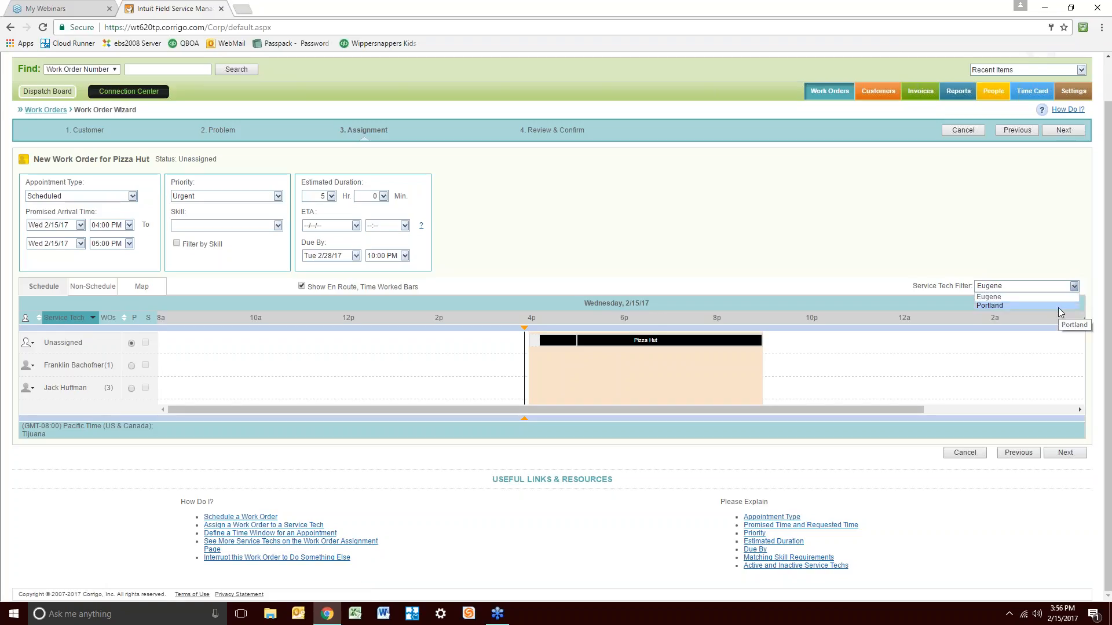
left_click(1058, 306)
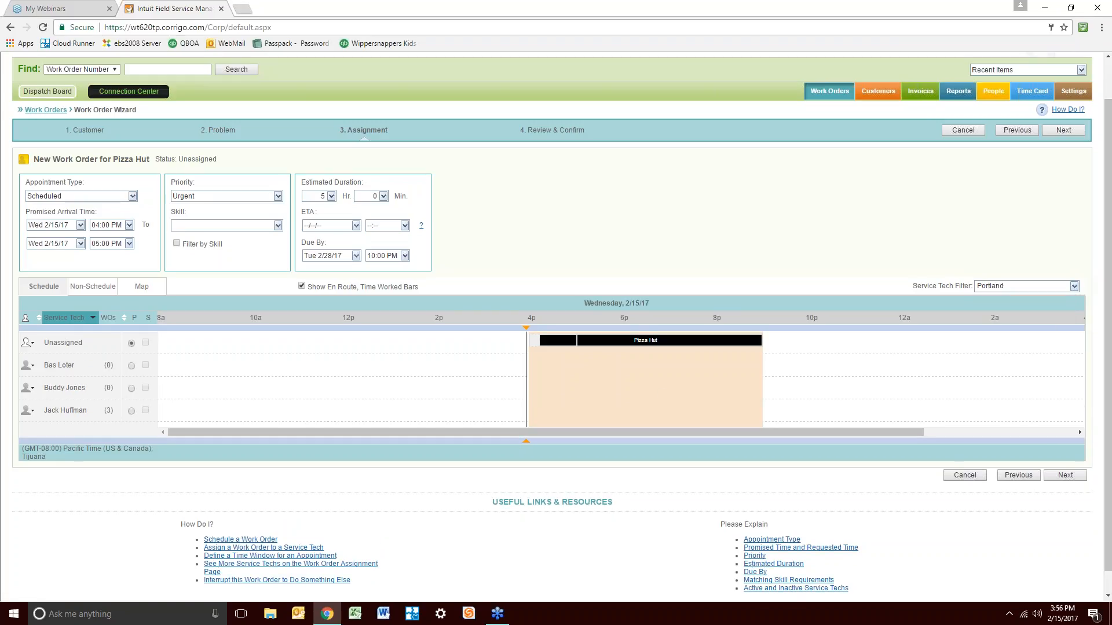
left_click(1074, 286)
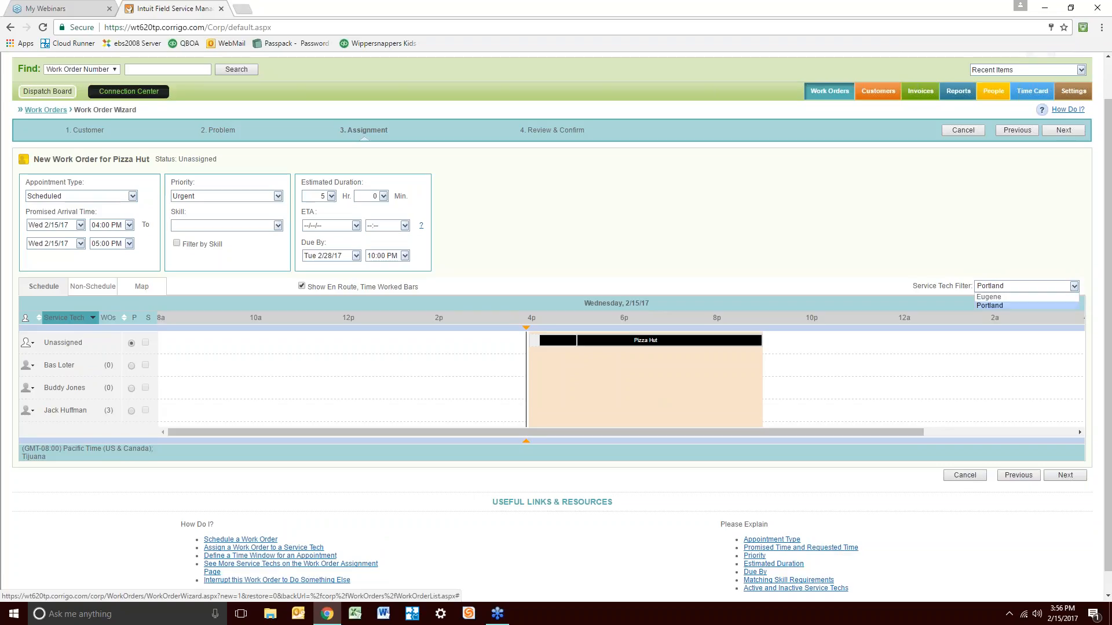
left_click(1052, 297)
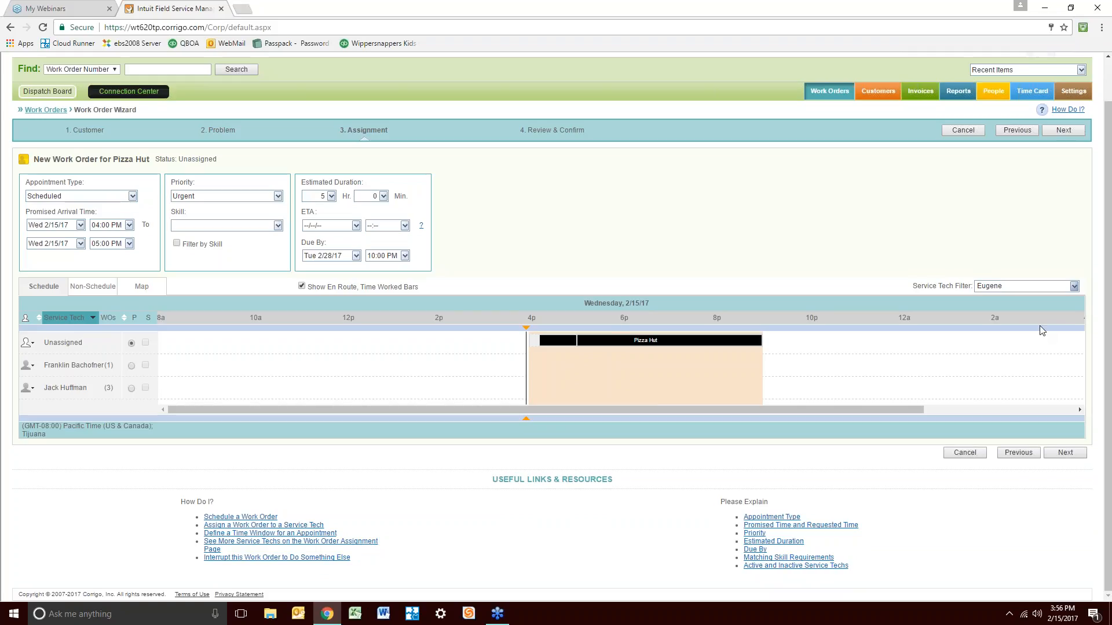
left_click(132, 389)
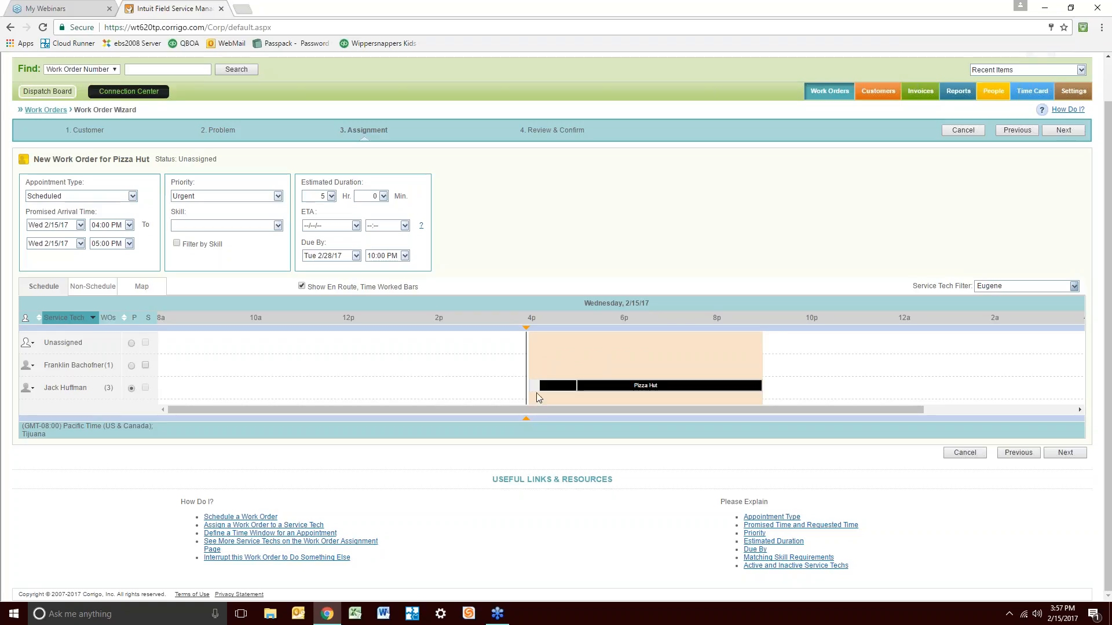
mouse_move(536, 393)
left_mouse_down()
mouse_move(538, 362)
mouse_move(531, 391)
left_mouse_up()
Review and confirm the Pizza Hut order, finishing to create WO-0059
left_click(1072, 454)
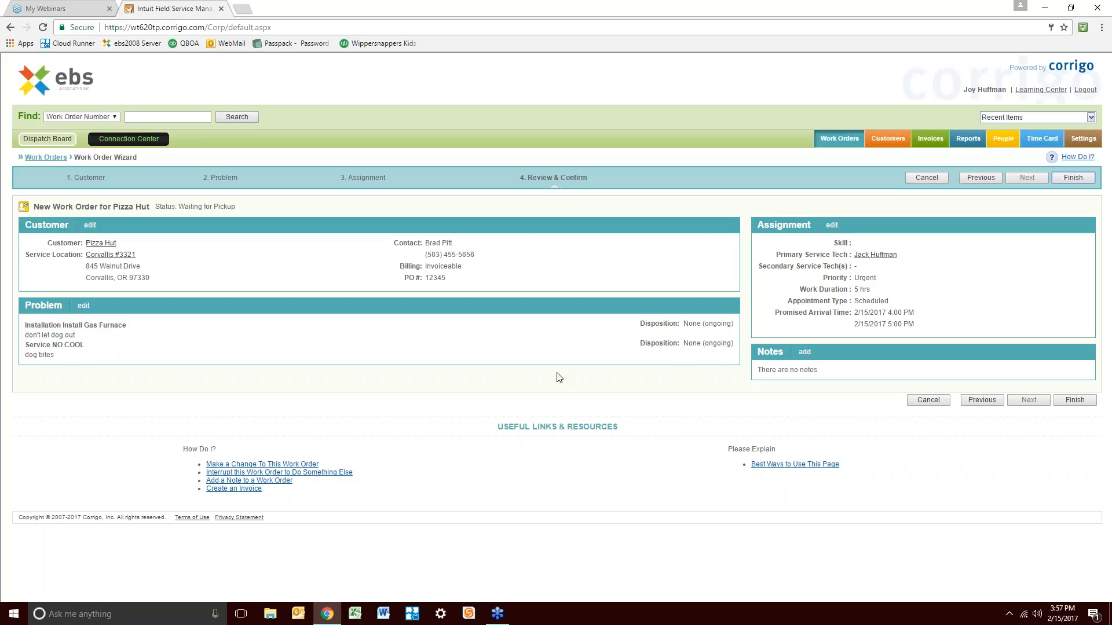
left_click(1075, 400)
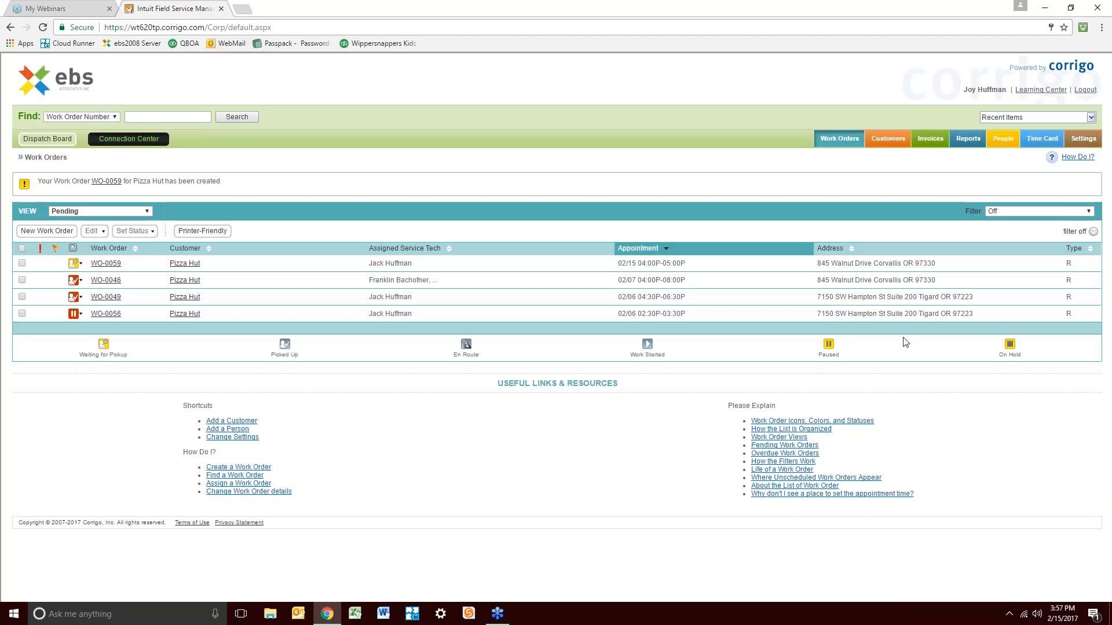
Open the assigned technician's People Details page from the People tab's All Users list
left_click(1004, 138)
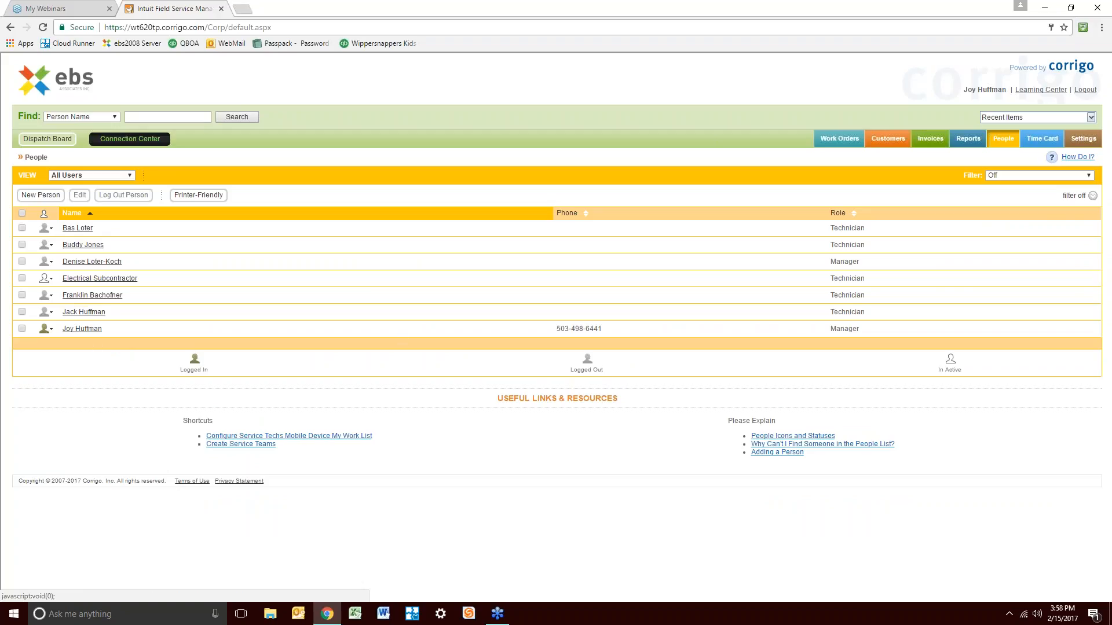
left_click(83, 312)
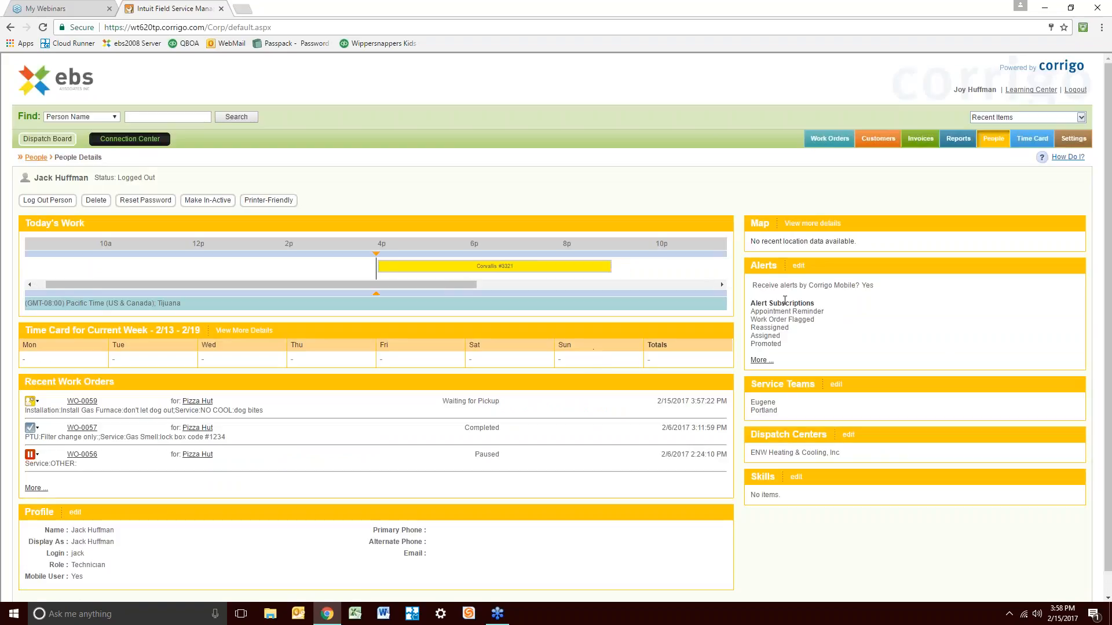
left_click(799, 268)
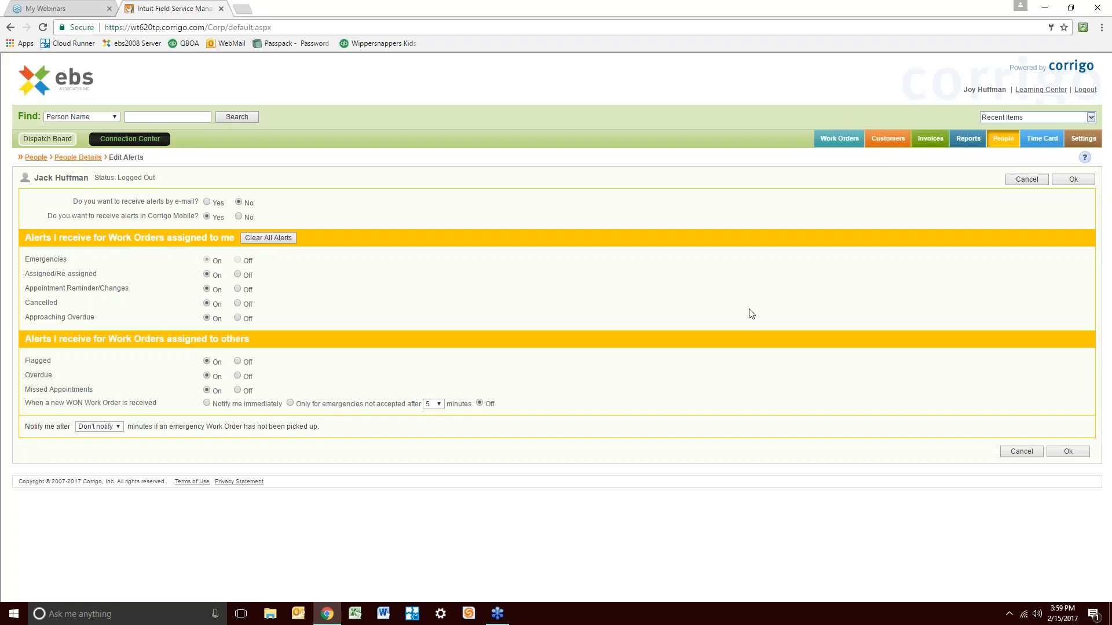
left_click(1022, 453)
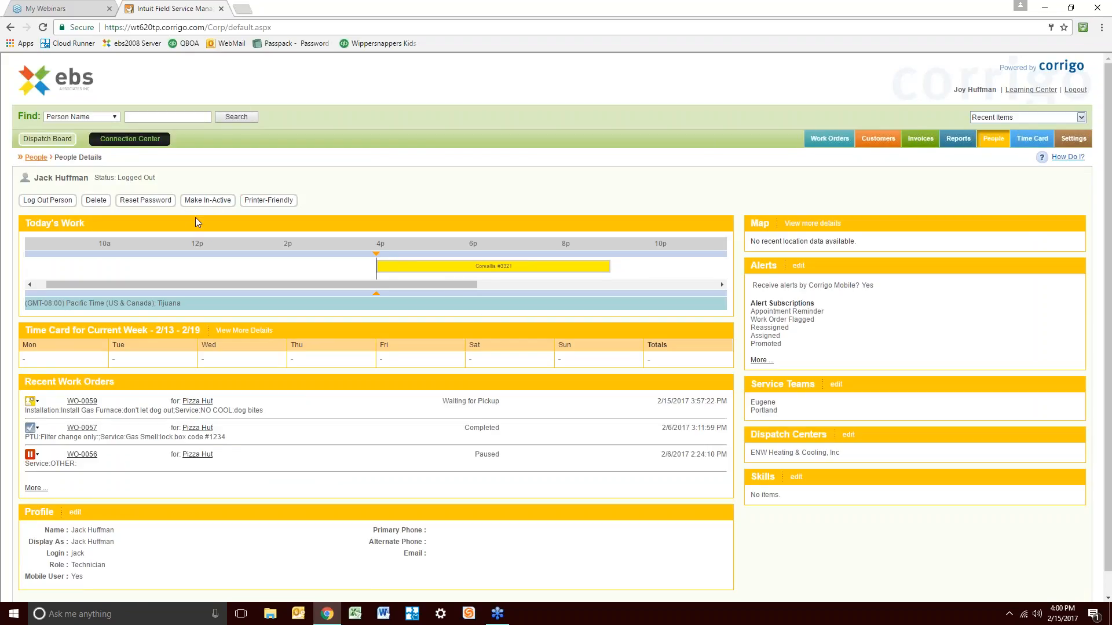
Reset the technician's login password by entering and confirming a new password
left_click(146, 202)
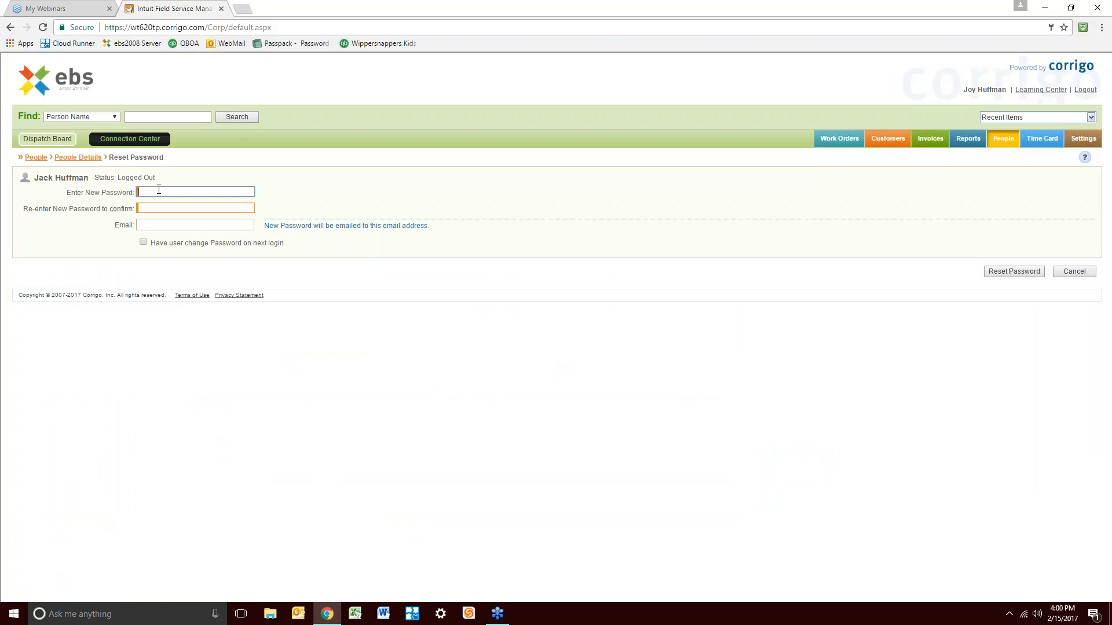
type("****")
key("BackSpace")
type("**")
key("Tab")
type("******")
key("Tab")
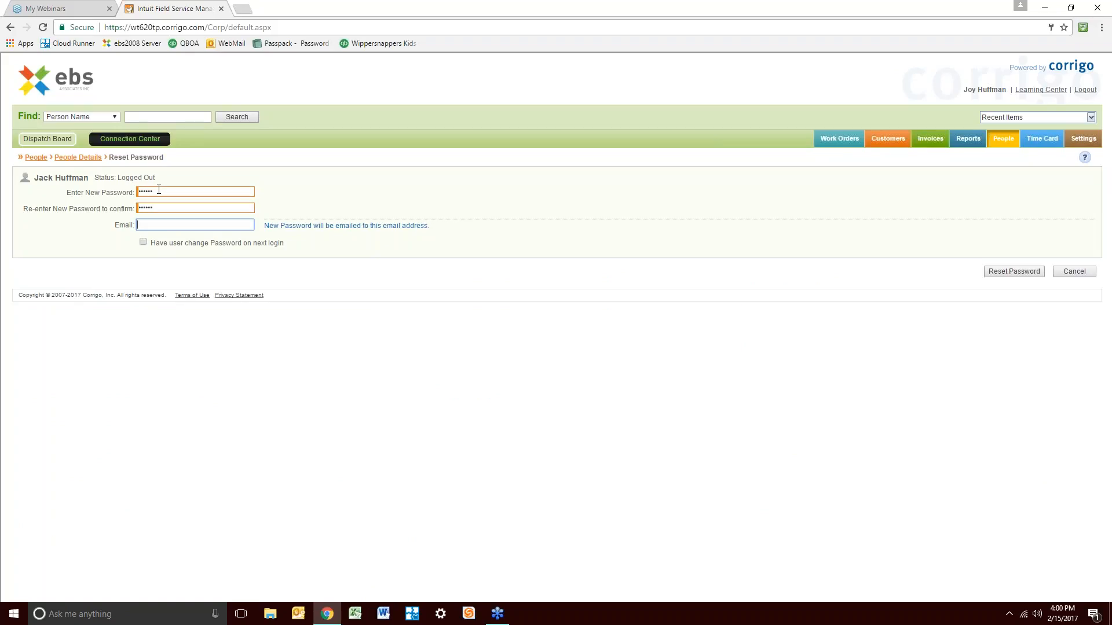
left_click(1023, 272)
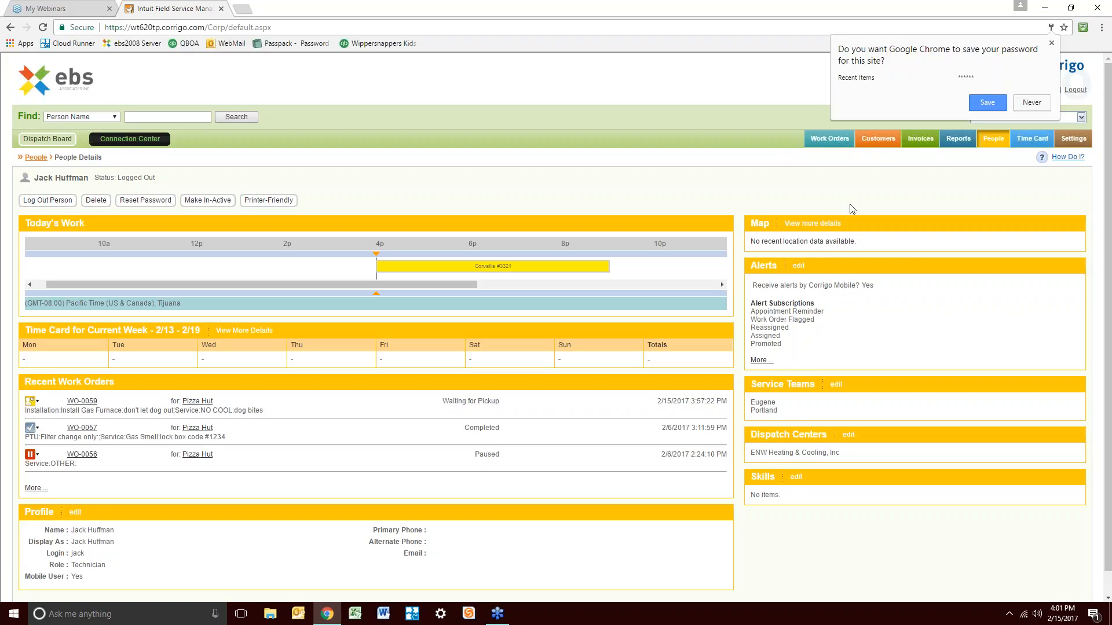
Reset the technician's password to a replacement value, declining Chrome's save-password offers
left_click(745, 190)
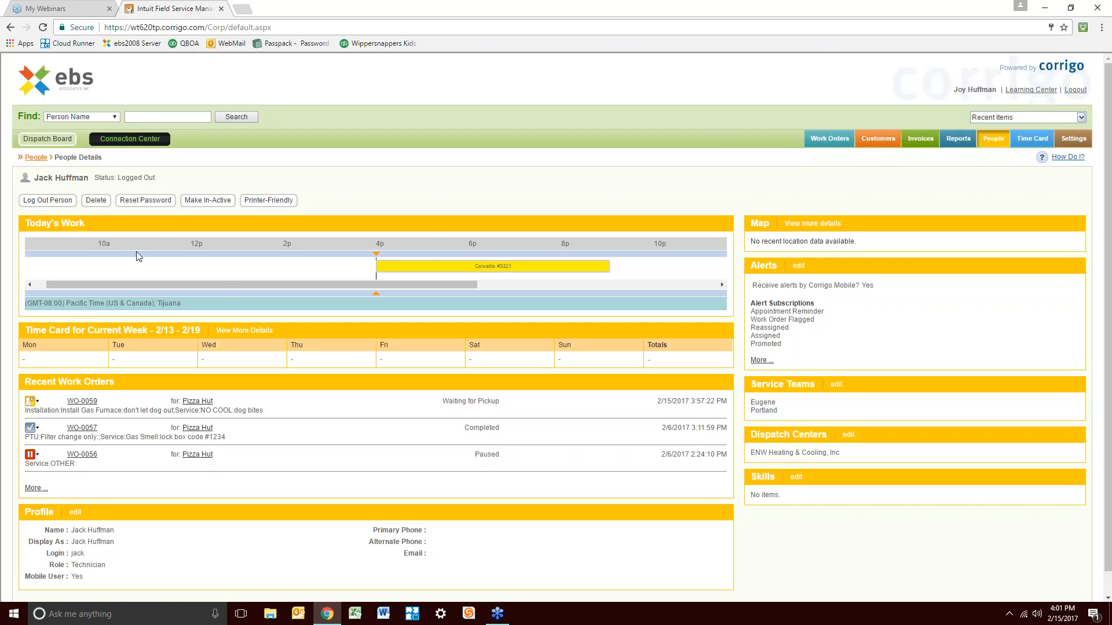
left_click(156, 200)
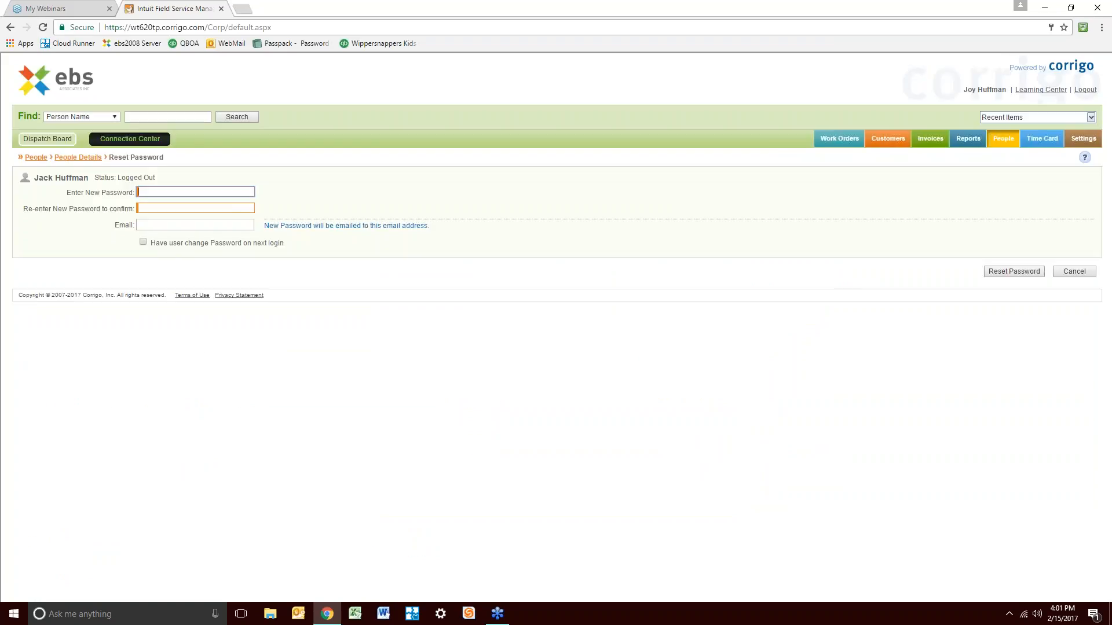
type("•••••••")
key("Tab")
type("••••")
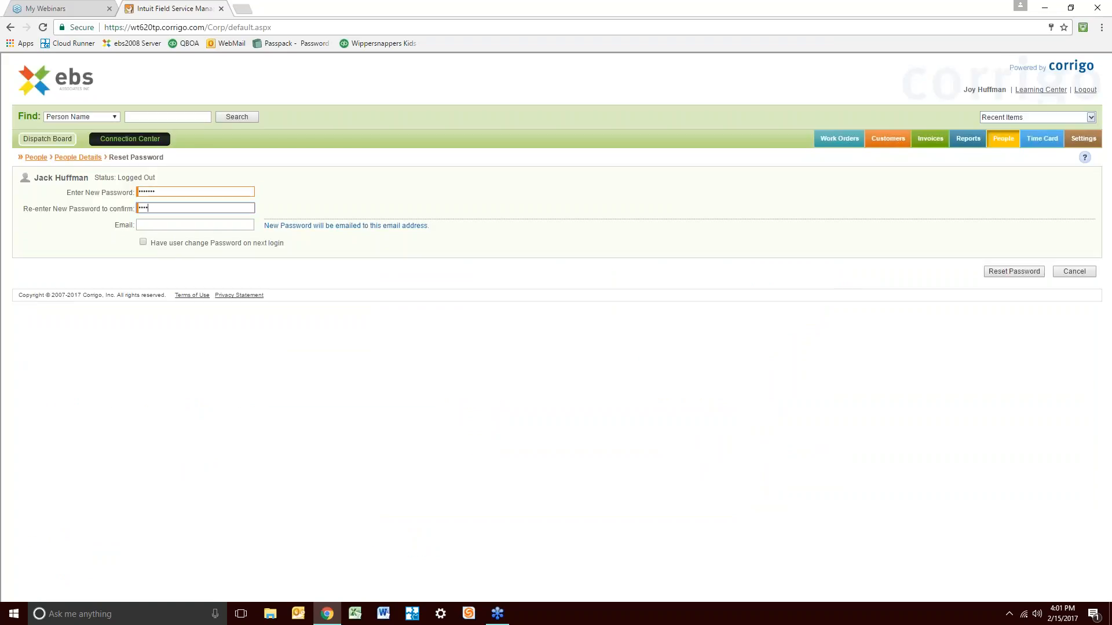
left_click(1015, 273)
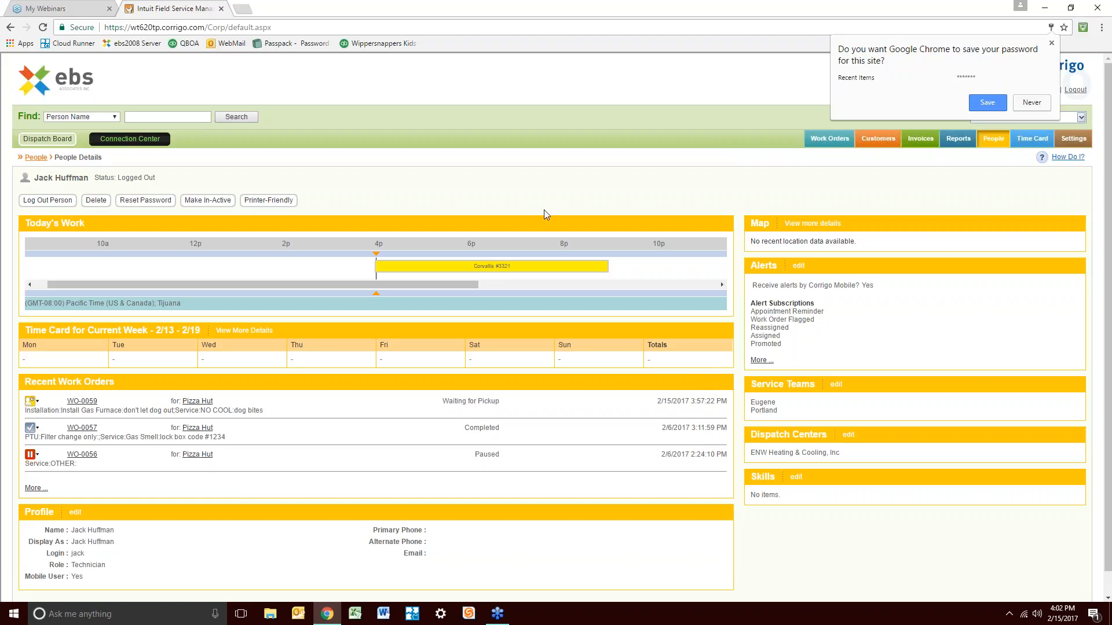
left_click(479, 89)
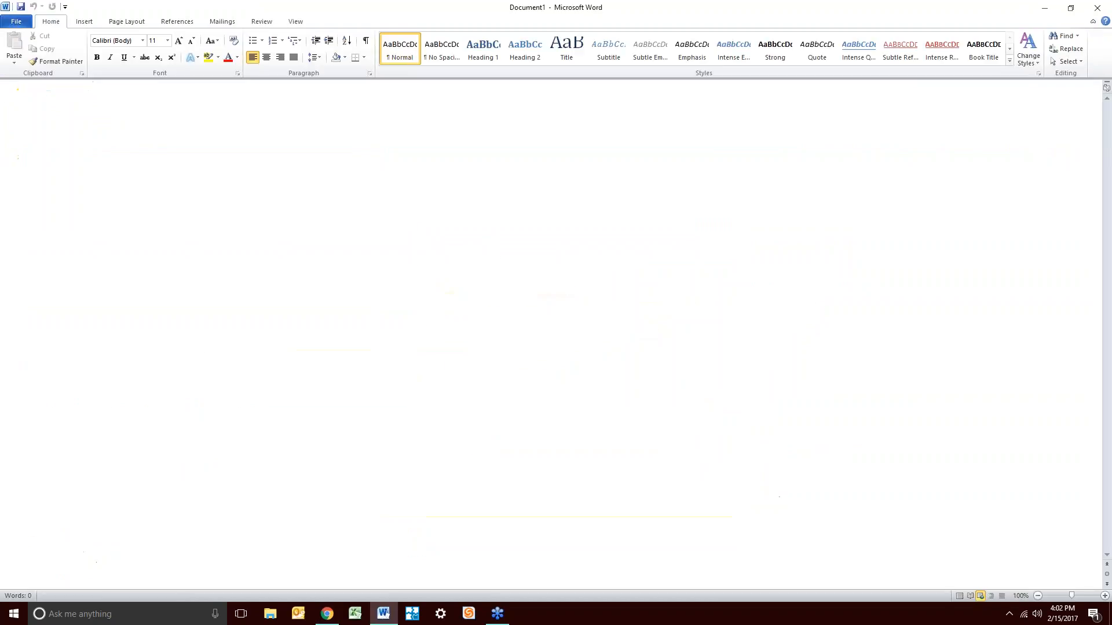
Type the technician's login name, password and 'ebs HVAC' on three lines, undoing automatic capitals
key("Return")
key("ctrl+z")
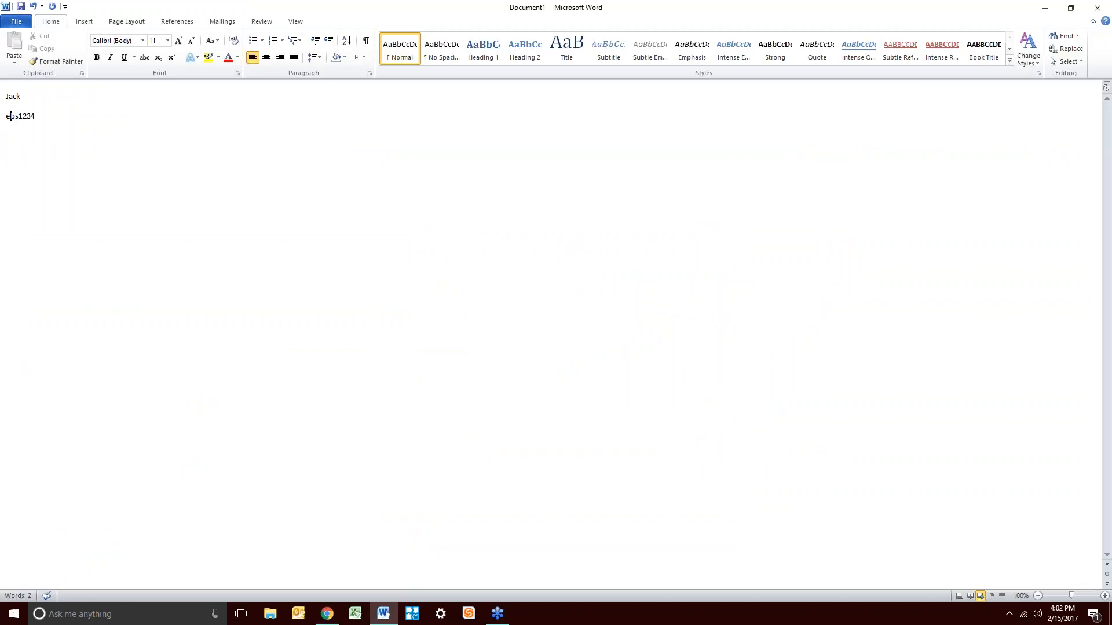
key("Return")
key("Return")
key("Up")
key("Up")
key("Up")
key("Delete")
key("Down")
key("Down")
key("Right")
key("Right")
Minimize Word to bring back the technician's Corrigo People Details page
left_click(1047, 9)
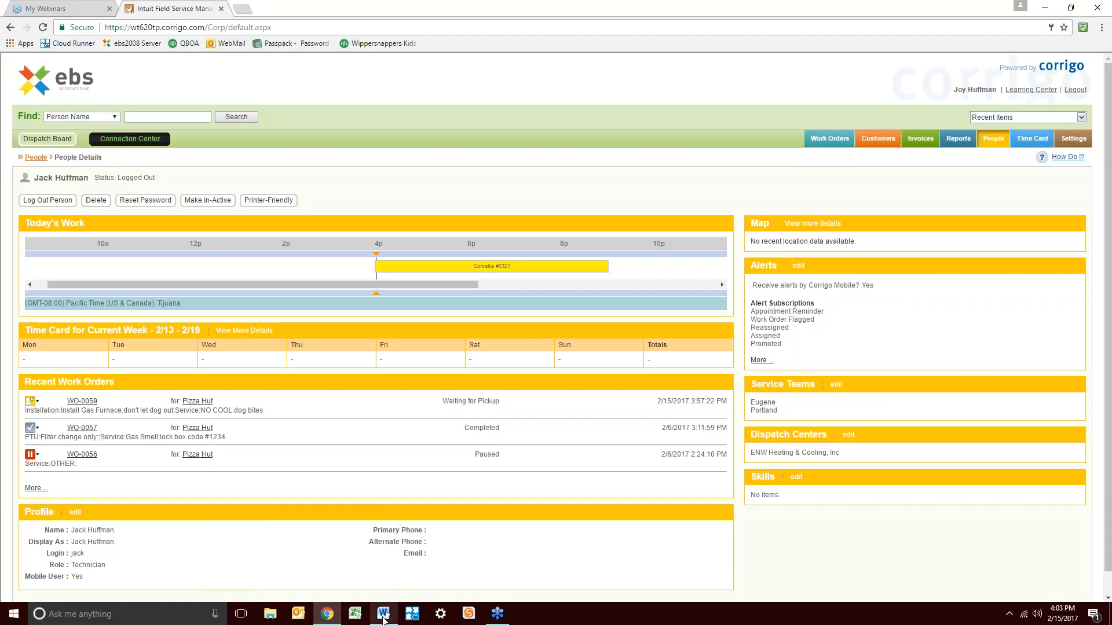
left_click(383, 618)
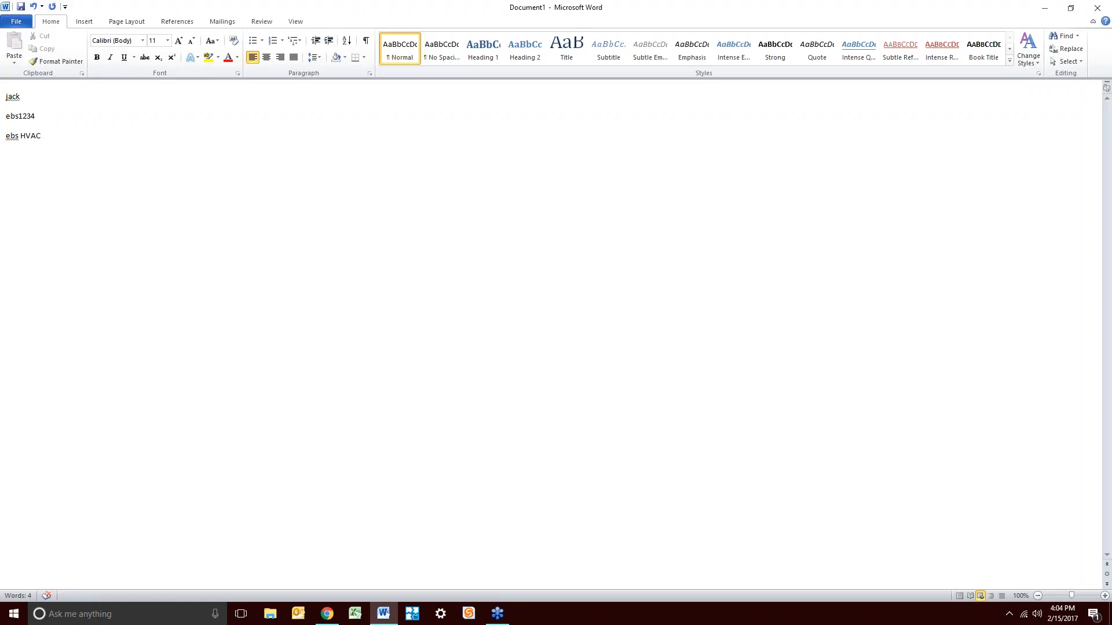
left_click(333, 619)
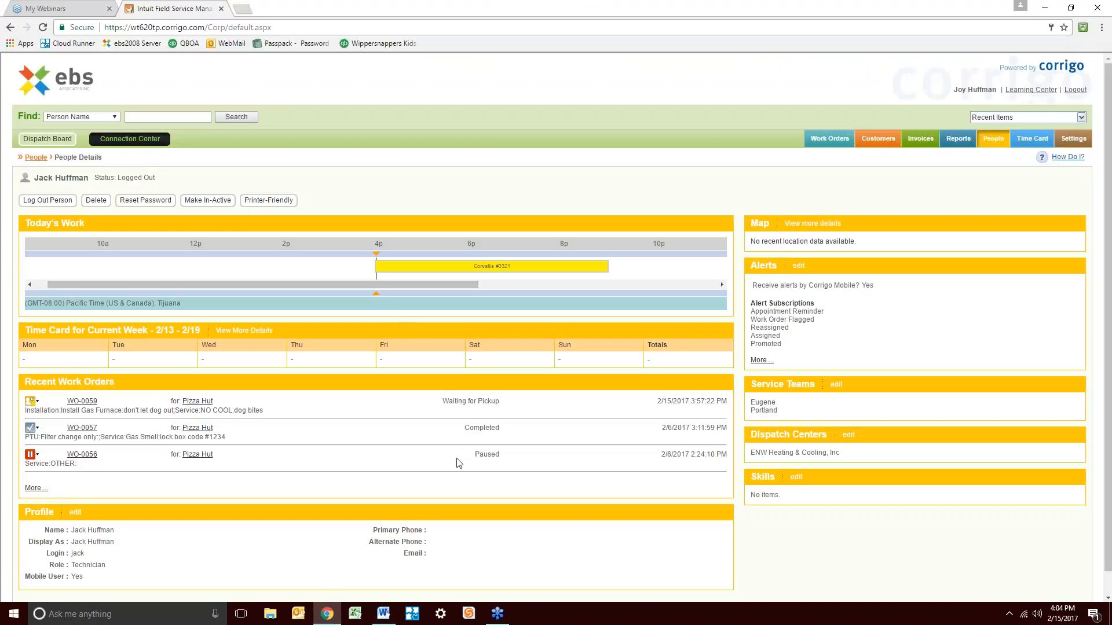
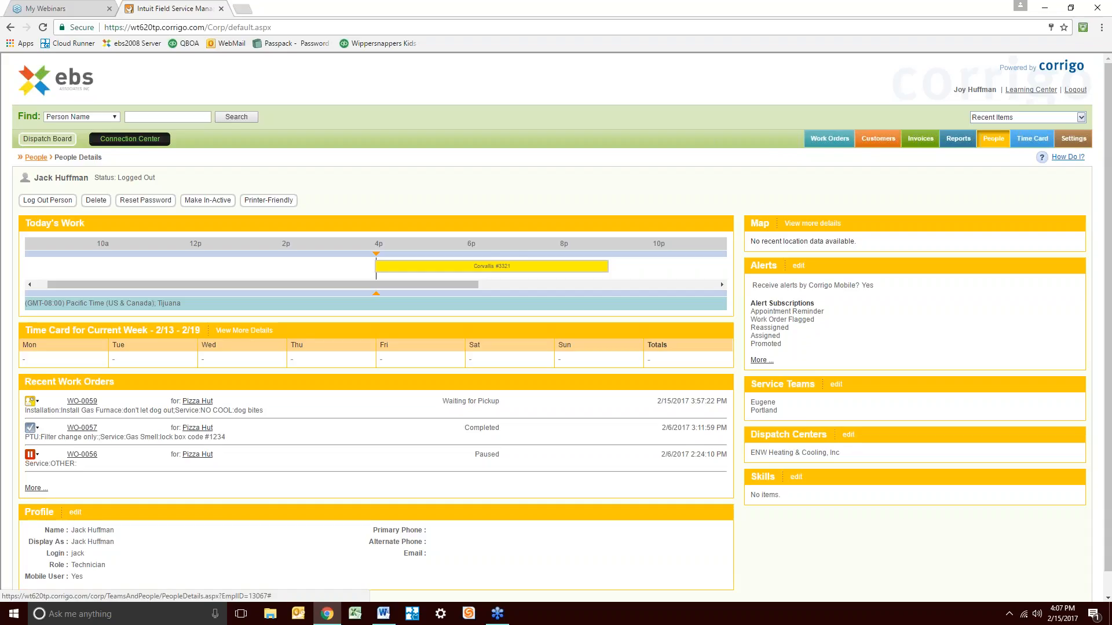
Open work order WO-0046 from the second page of the technician's recent work orders
left_click(92, 401)
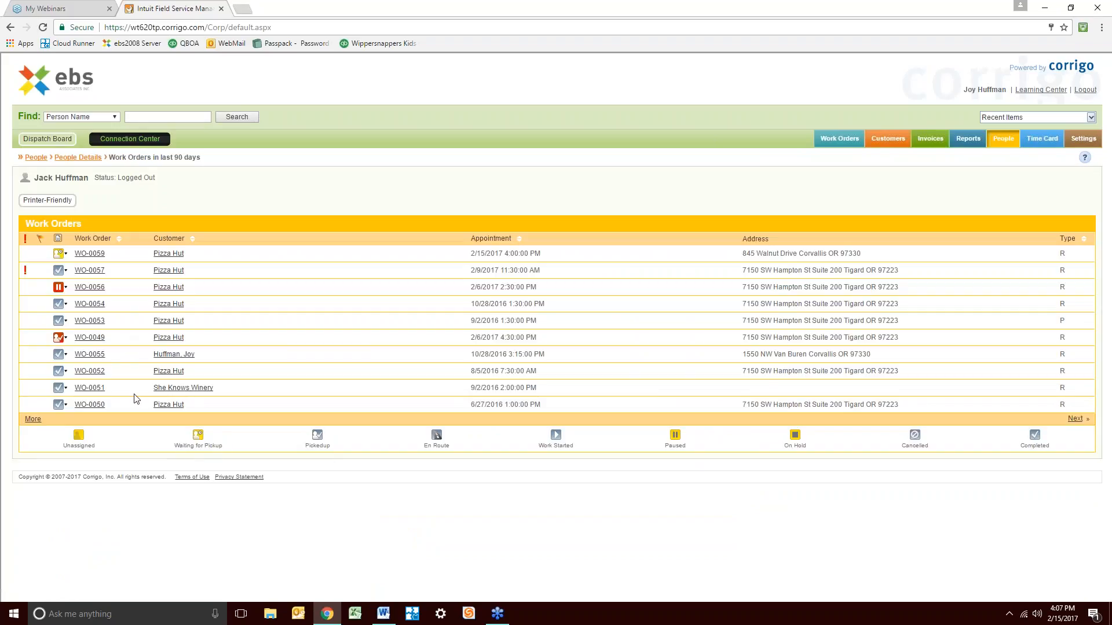
left_click(1075, 419)
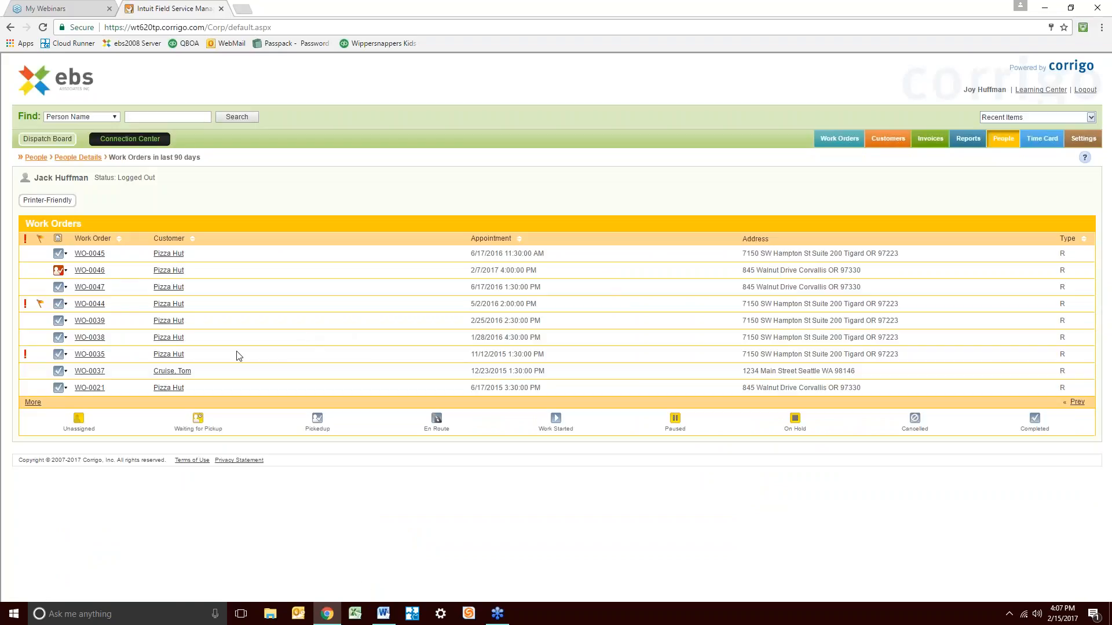
left_click(99, 271)
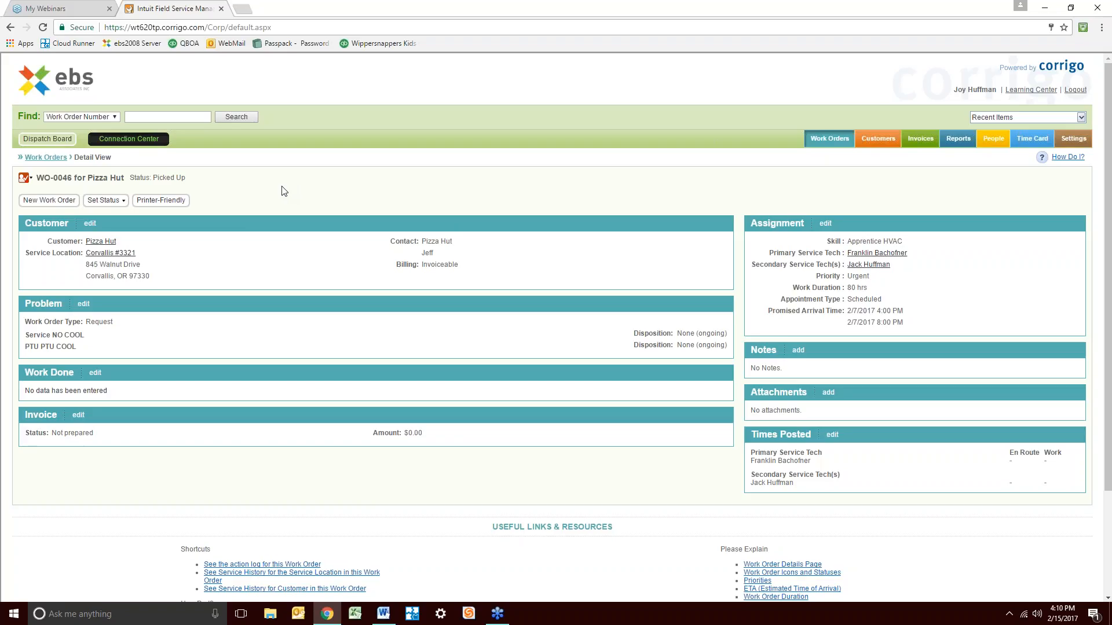
Launch the Dispatch Board in a separate popup window from the WO-0046 page
left_click(47, 139)
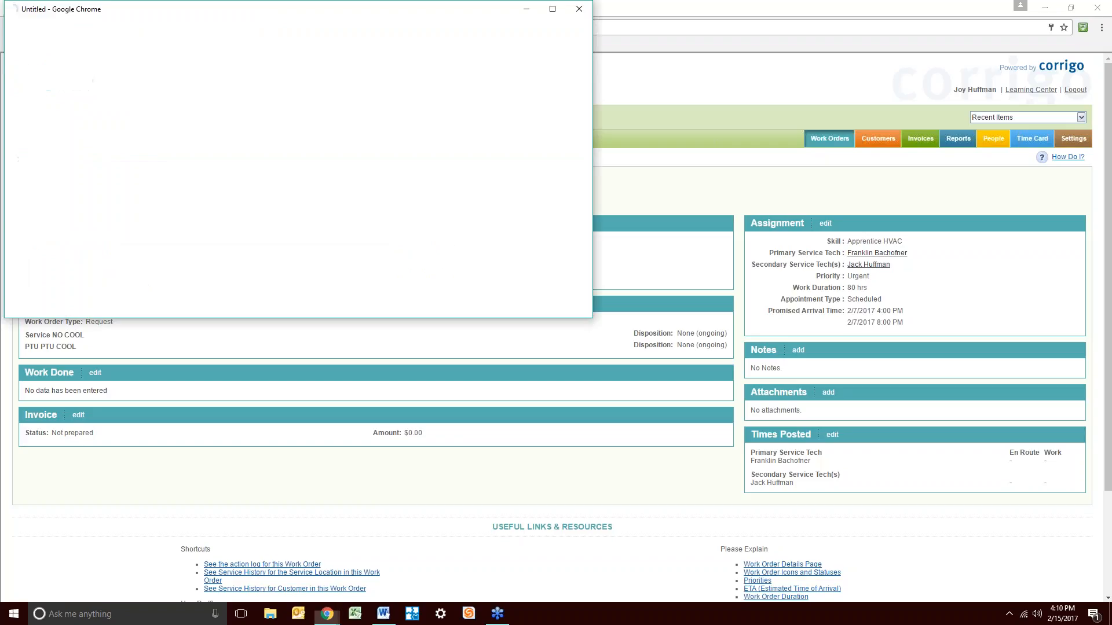
Maximize the Dispatch Board window and switch it to the List view
left_click(553, 9)
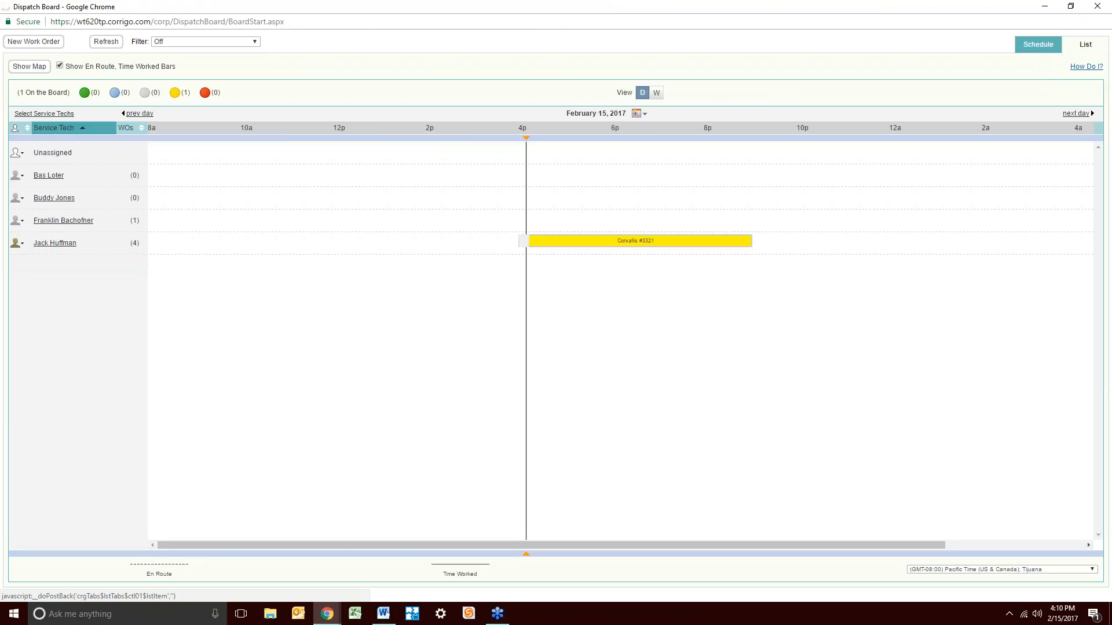
left_click(1085, 44)
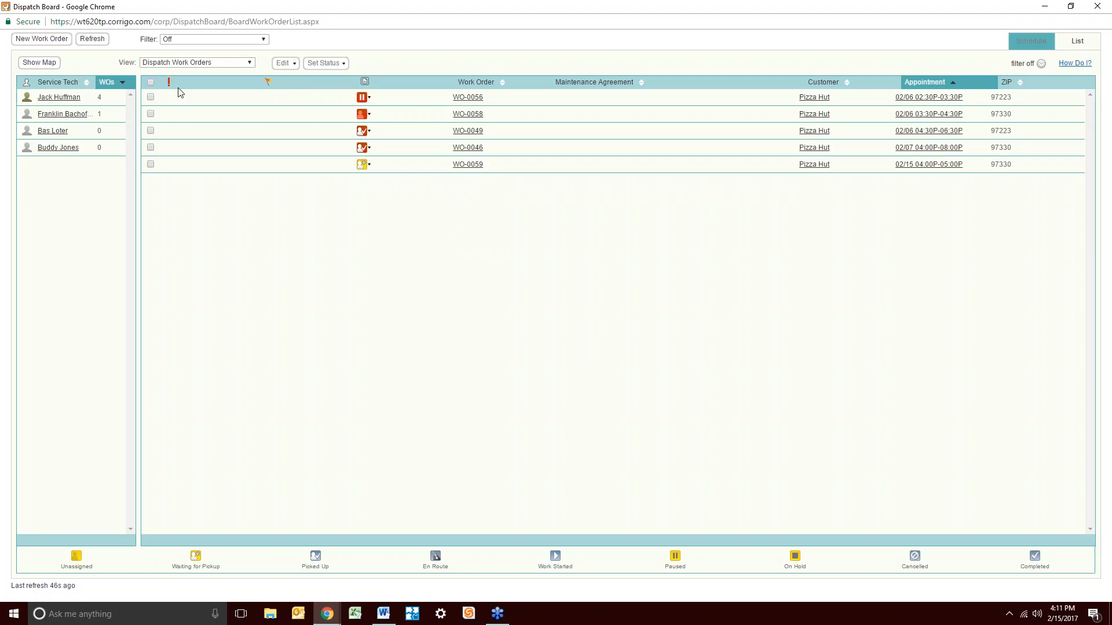
Refresh the five-work-order dispatch list, then minimize the Dispatch Board to return to WO-0046
left_click(100, 42)
mouse_move(268, 103)
left_click(1044, 7)
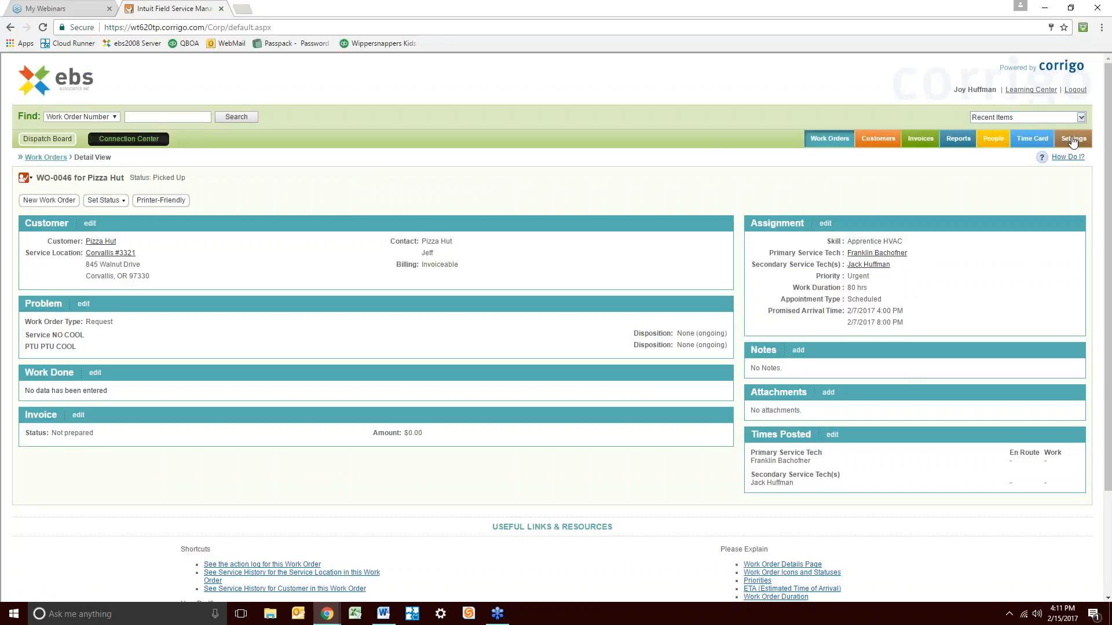
Go to Settings and look through the Mobile Settings, Company and Time Card categories
left_click(1073, 138)
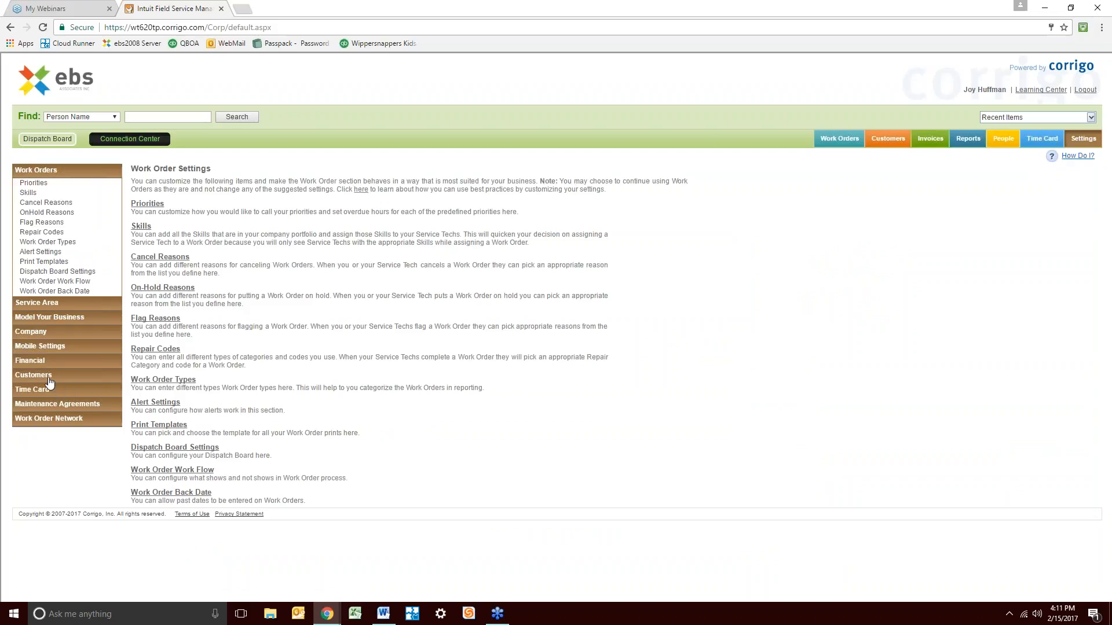
left_click(55, 349)
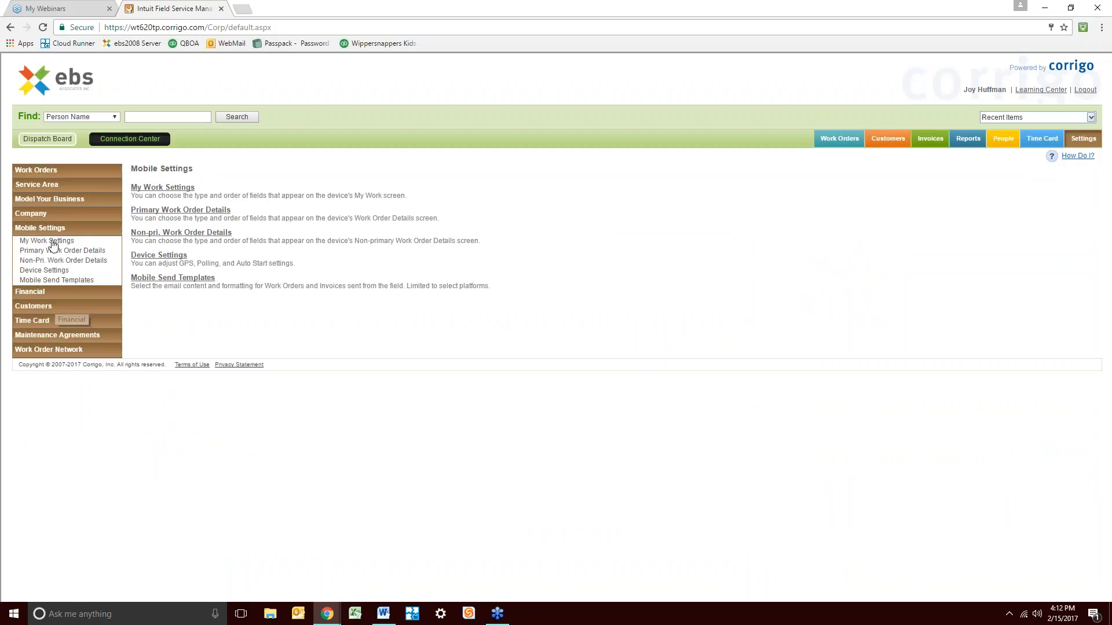
left_click(46, 213)
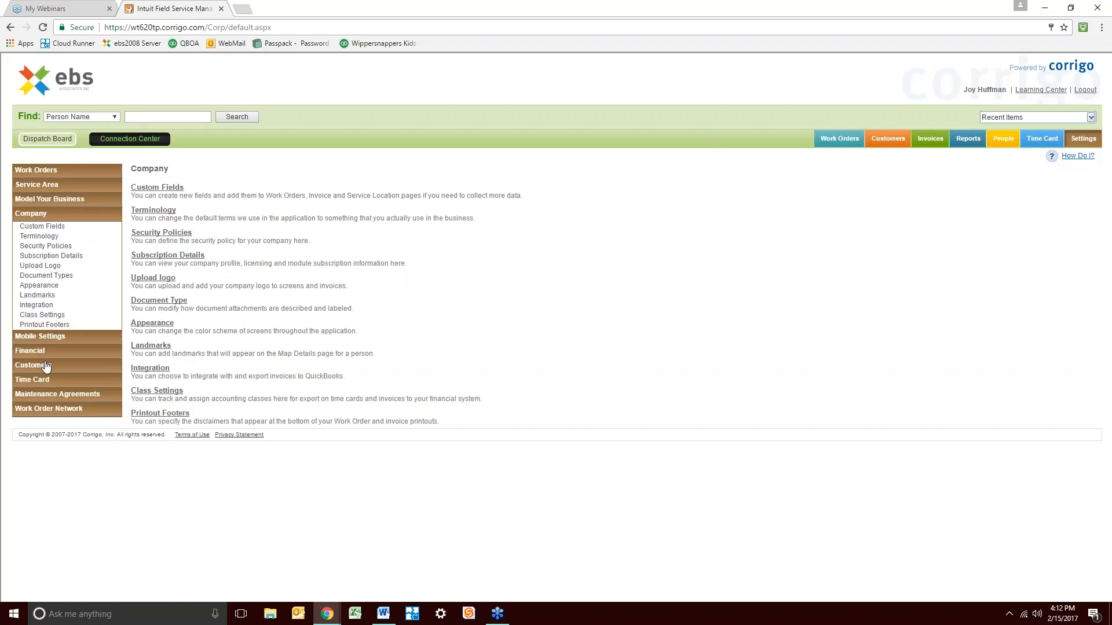
left_click(44, 380)
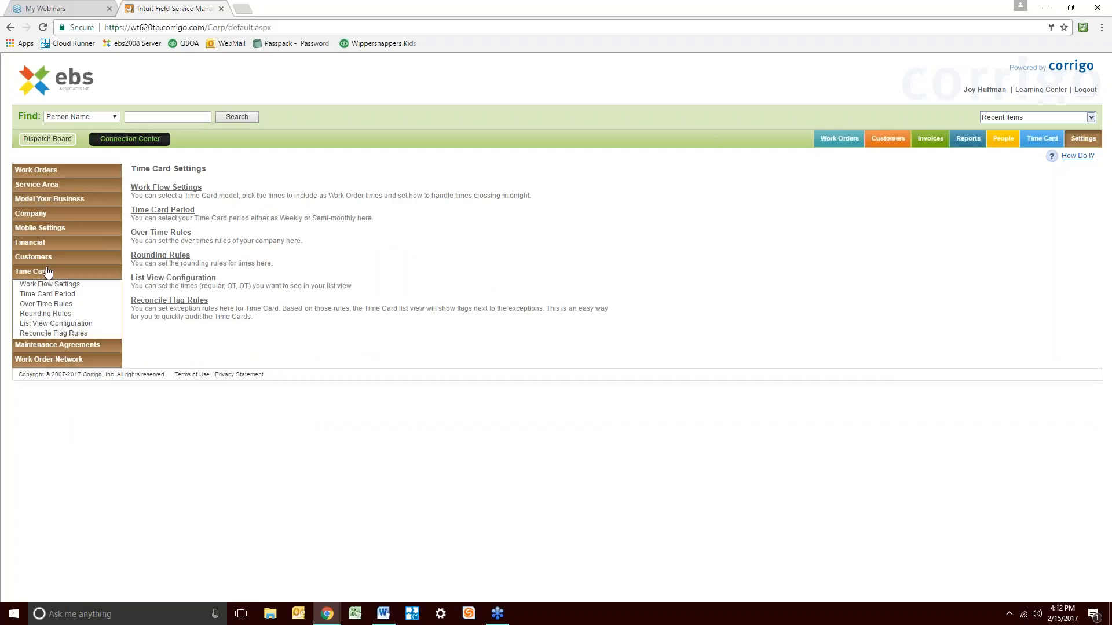
Browse Customers, Financial, Model Your Business and Service Area settings, ending on Work Order Settings
left_click(48, 258)
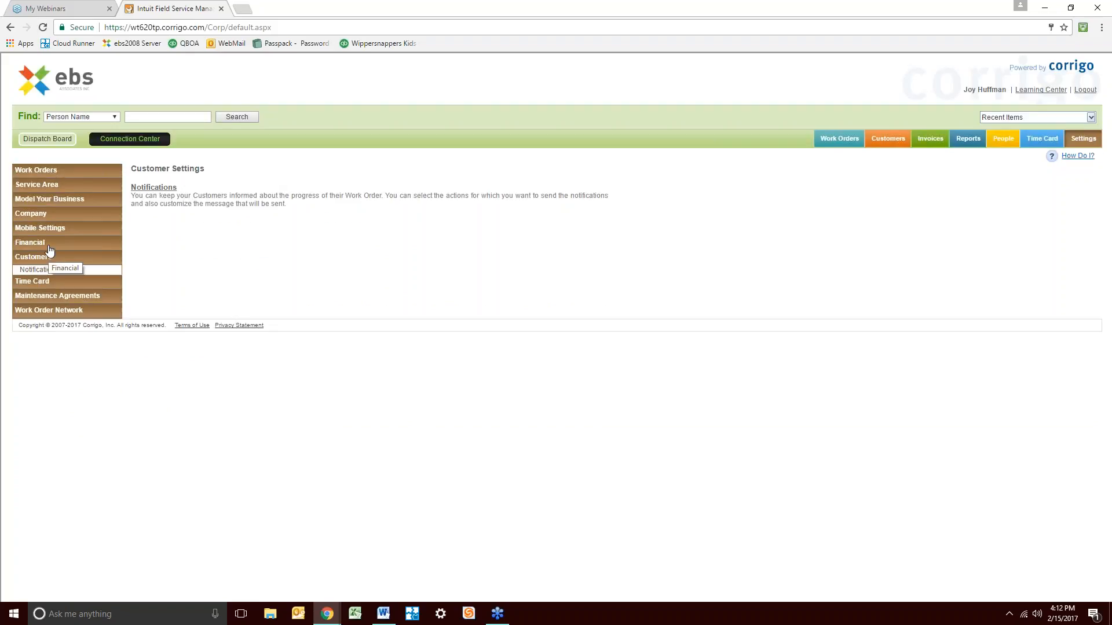
left_click(48, 245)
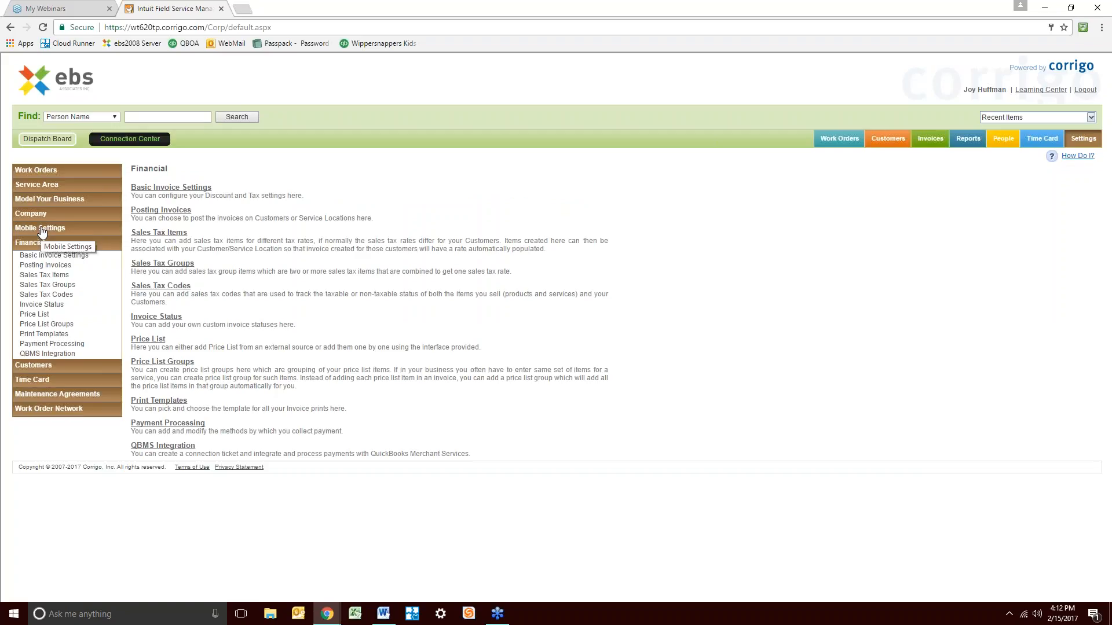
left_click(63, 199)
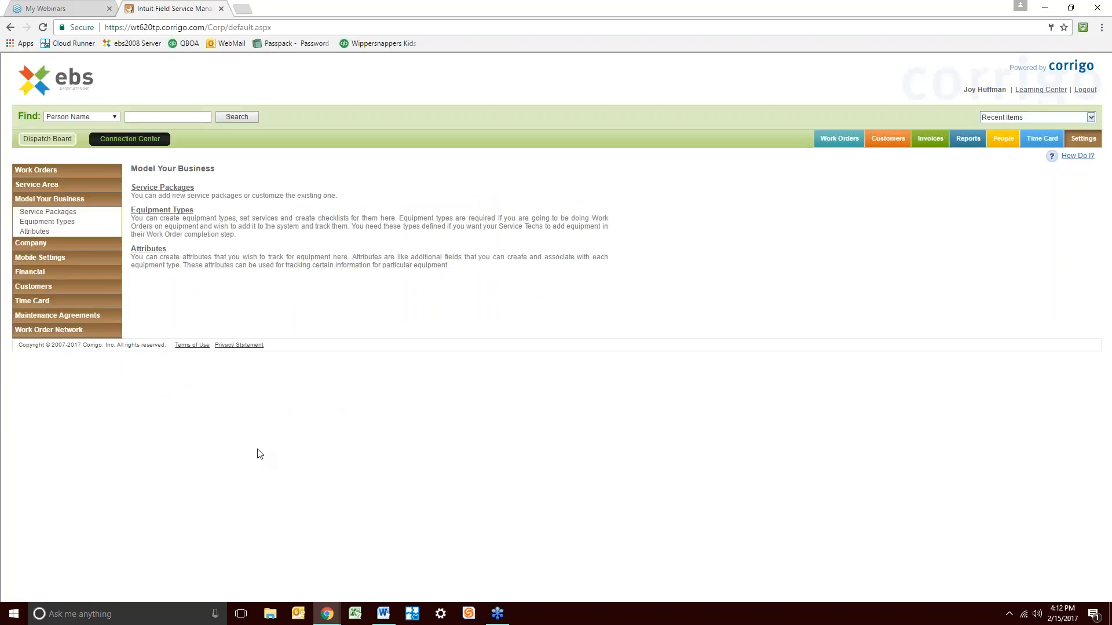
left_click(58, 185)
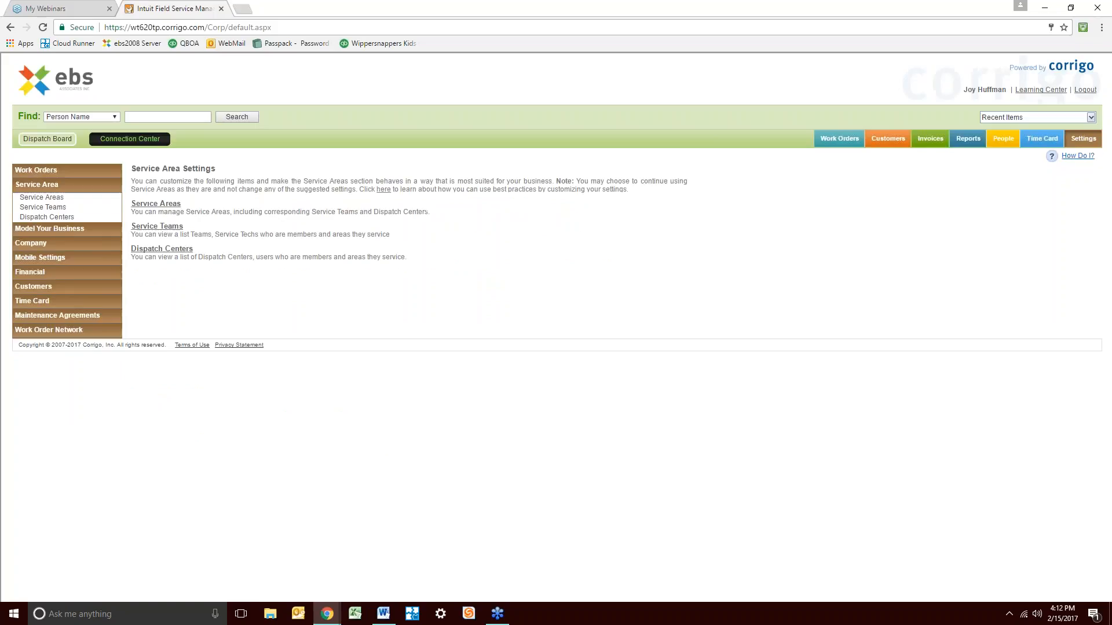
left_click(51, 172)
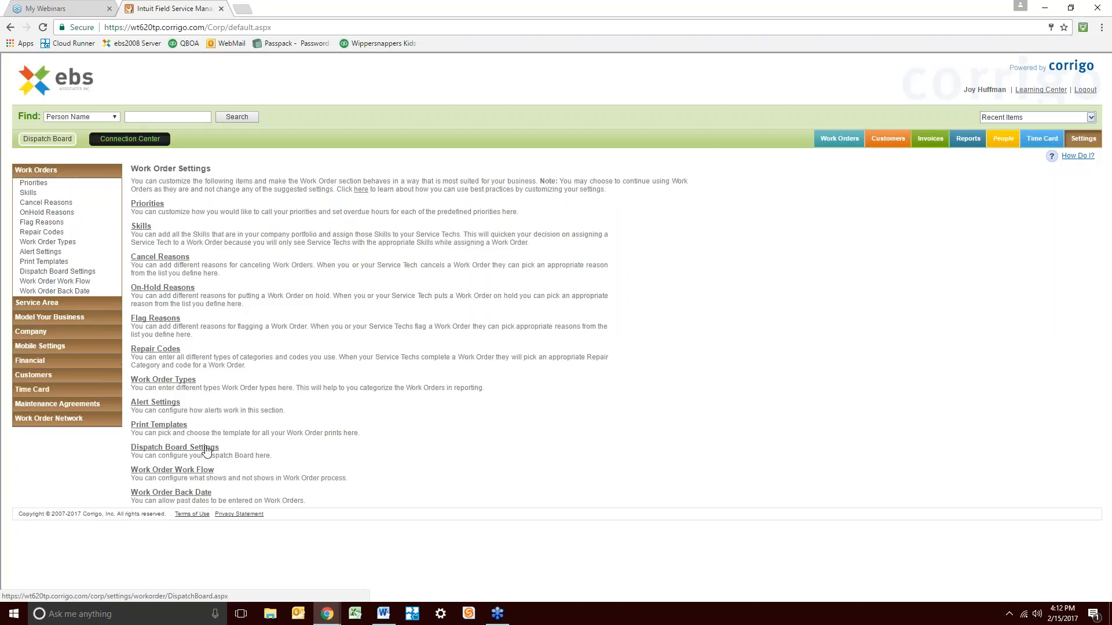
Open Dispatch Board Settings and re-save the Refresh Interval at 5 minutes
left_click(207, 450)
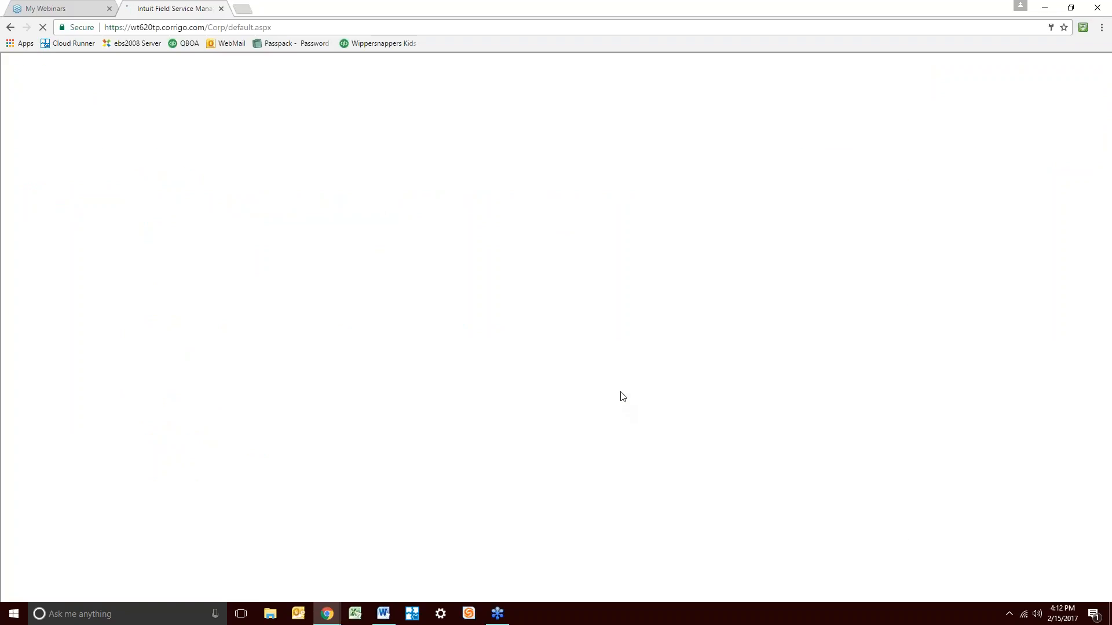
scroll(514, 356, "down", 6)
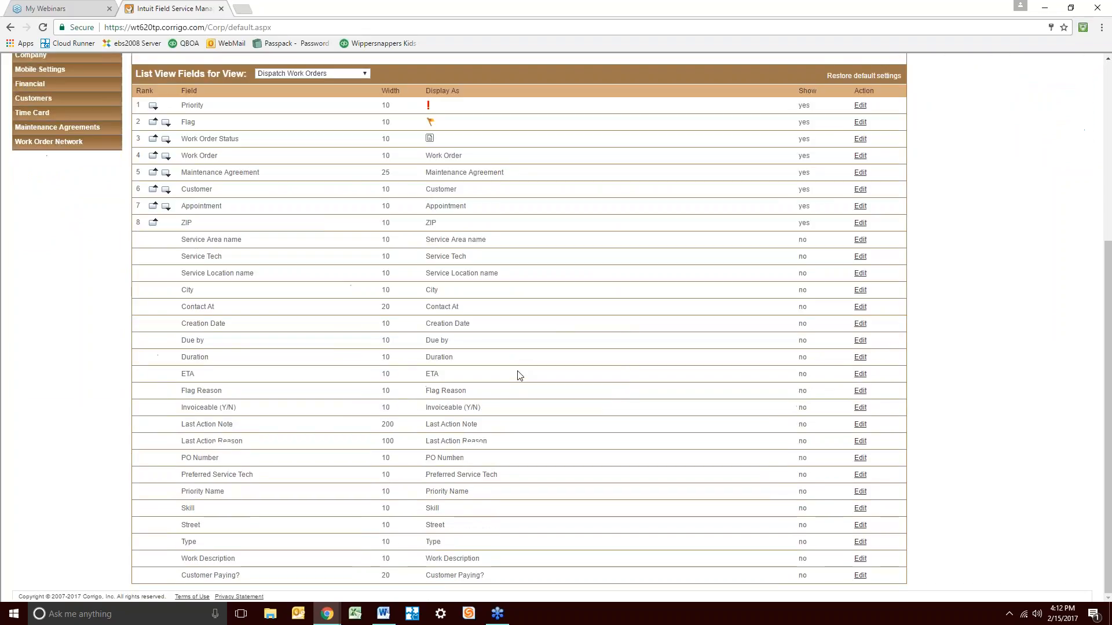
scroll(519, 375, "up", 5)
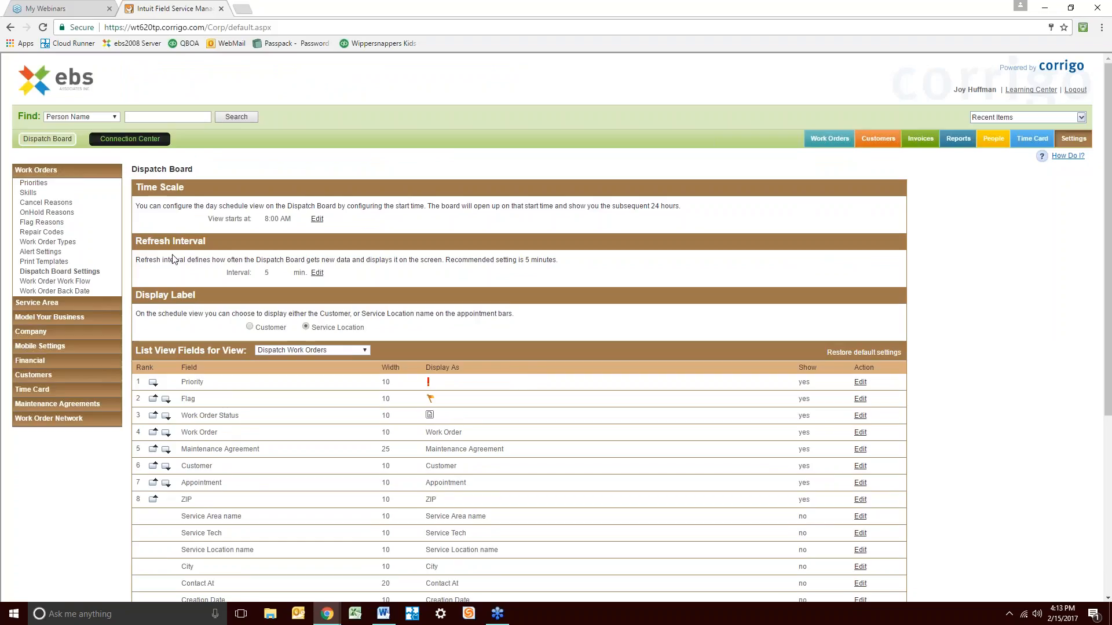
left_click(318, 273)
left_click(281, 273)
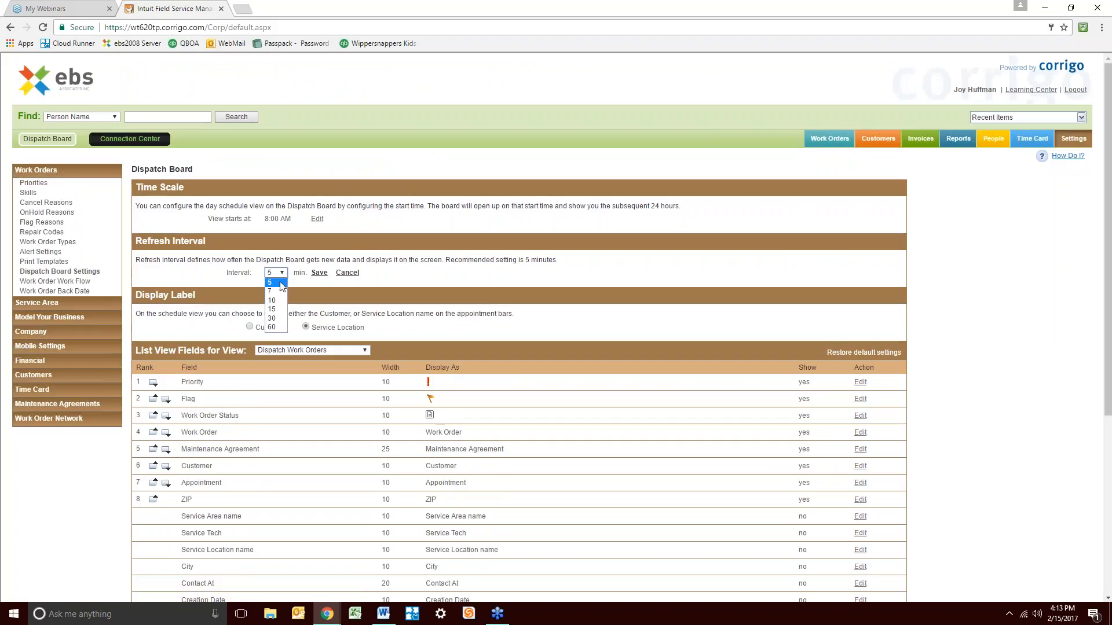
left_click(280, 282)
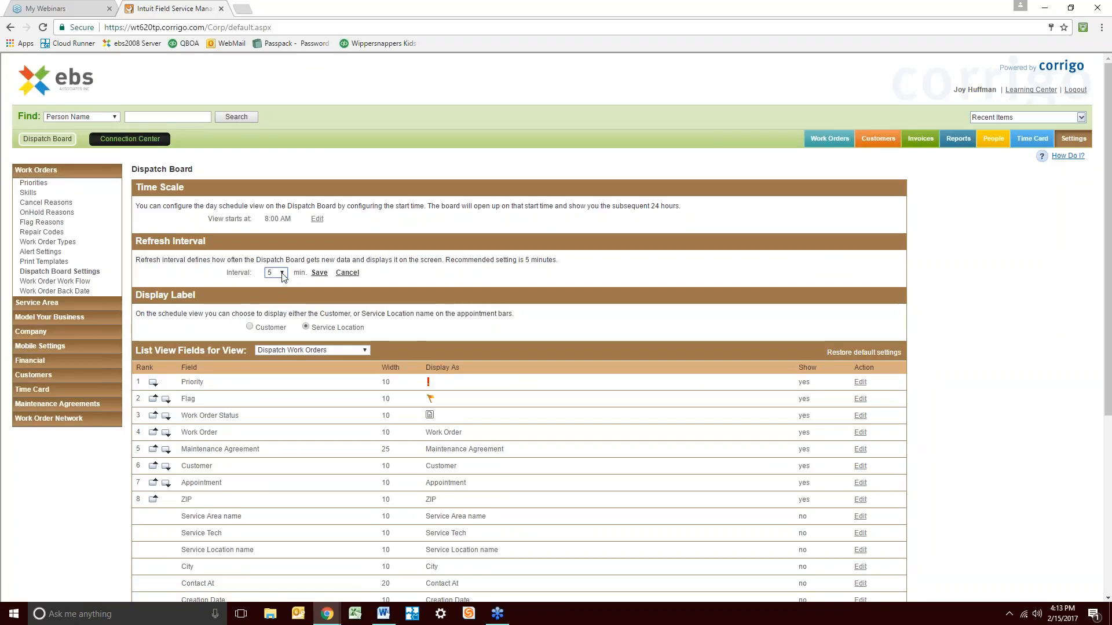
left_click(282, 273)
left_click(281, 282)
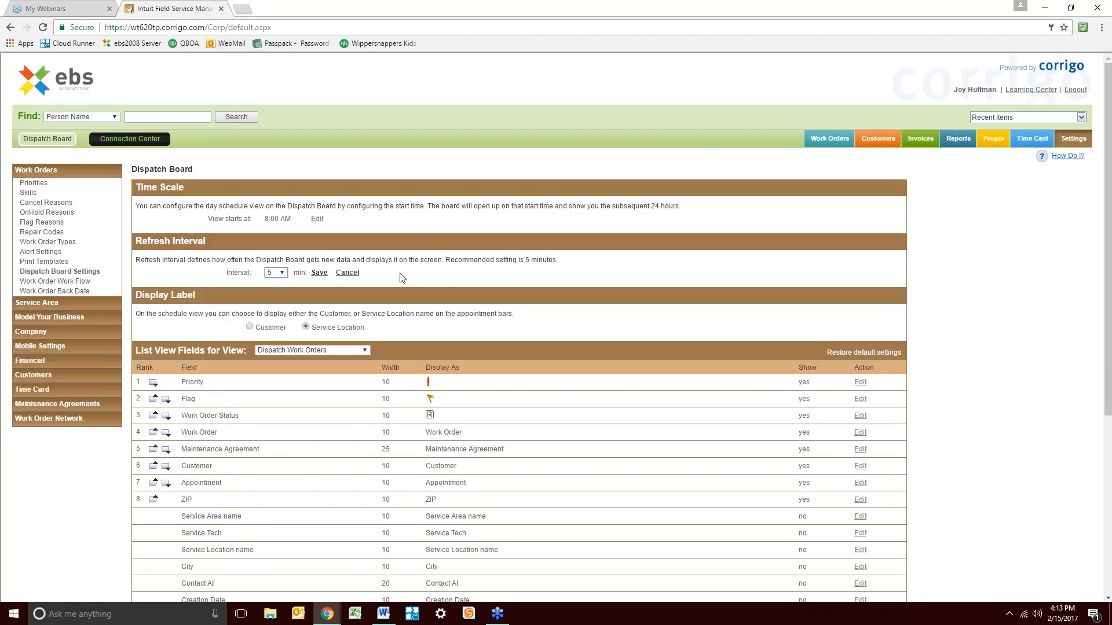
left_click(319, 272)
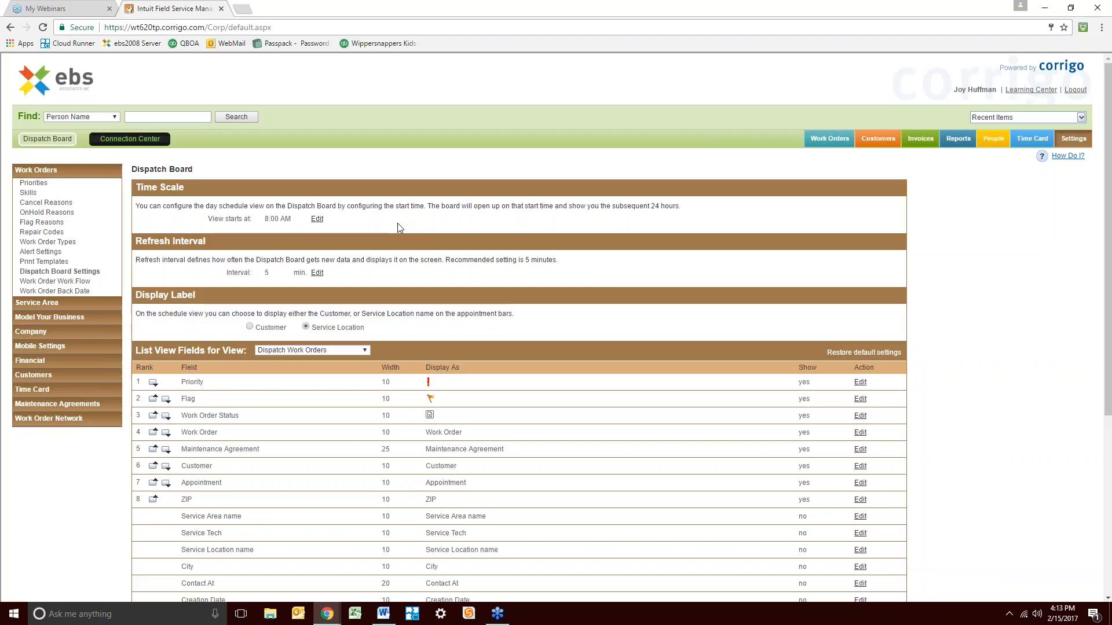
Open the work order Alert Settings and scroll through the email and reminder options
left_click(50, 255)
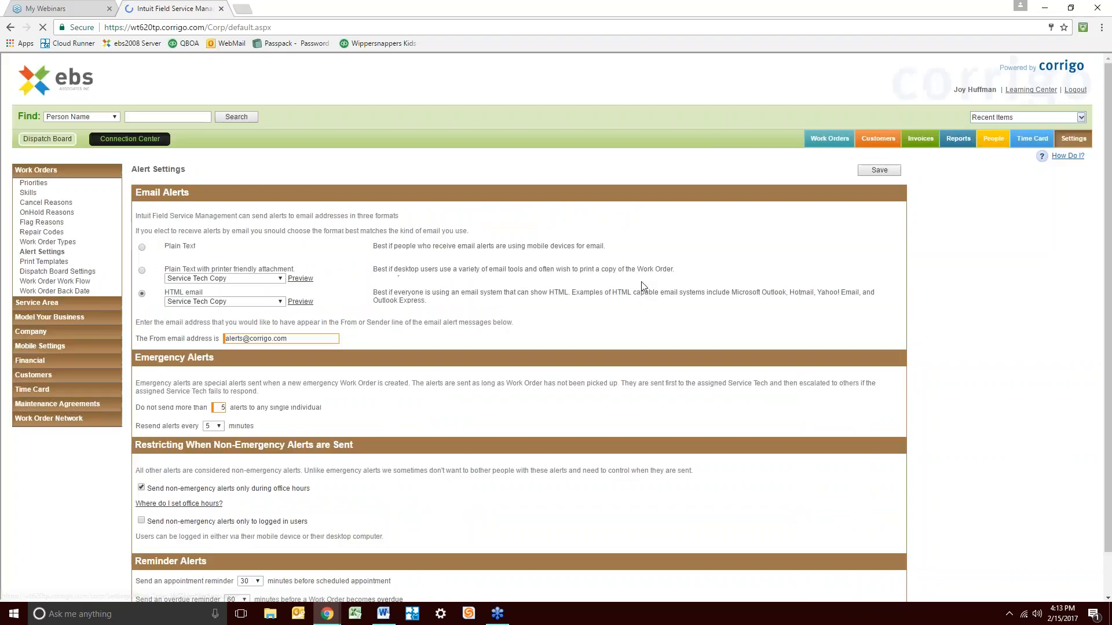
scroll(610, 377, "down", 1)
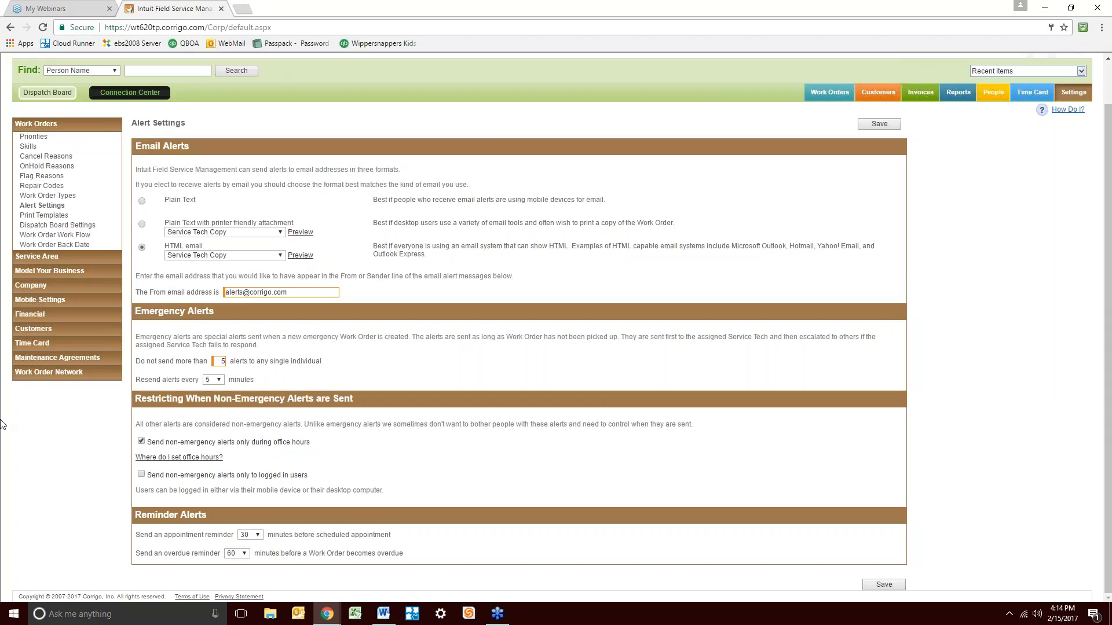
Briefly open the Dispatch Board, then save Alert Settings with emergency resends every 5 minutes
left_click(47, 94)
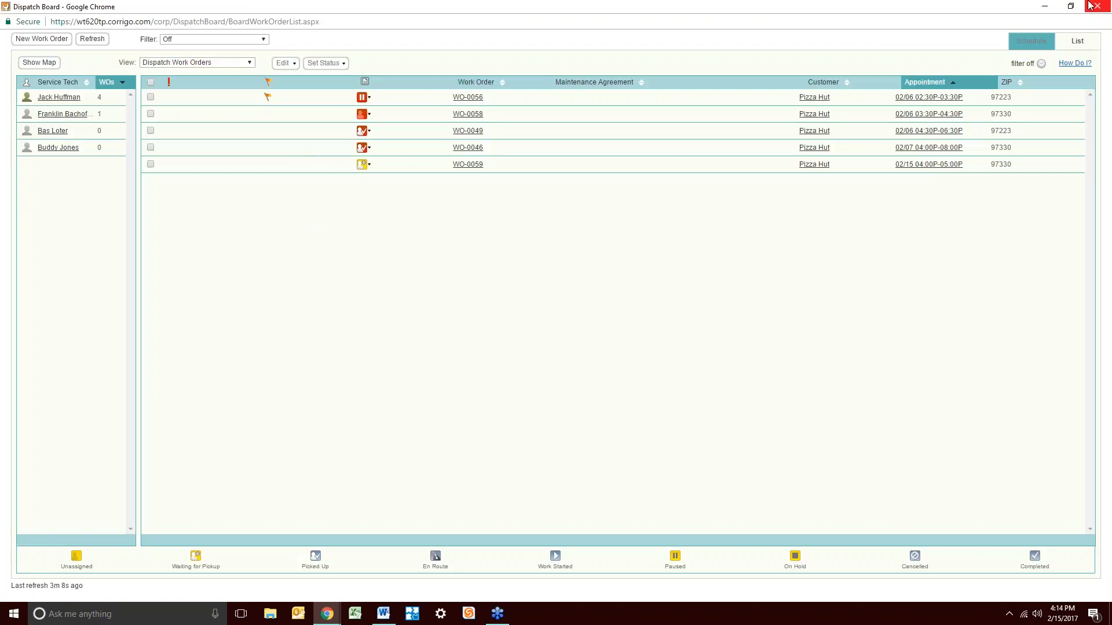
left_click(1049, 7)
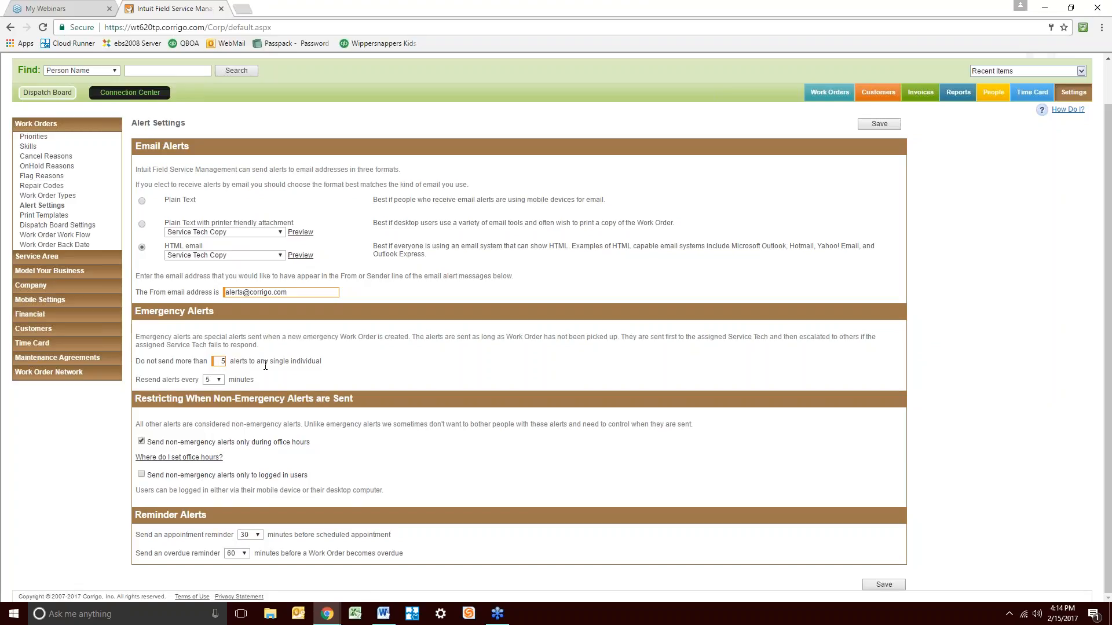
left_click(218, 380)
left_click(220, 381)
left_click(212, 400)
double_click(411, 385)
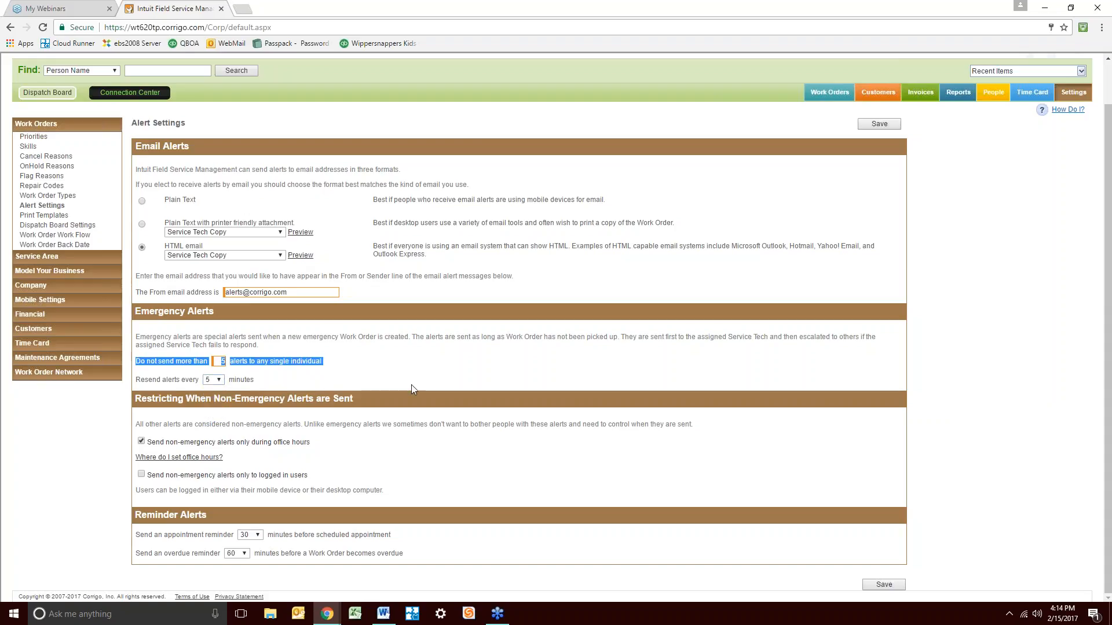
left_click(577, 366)
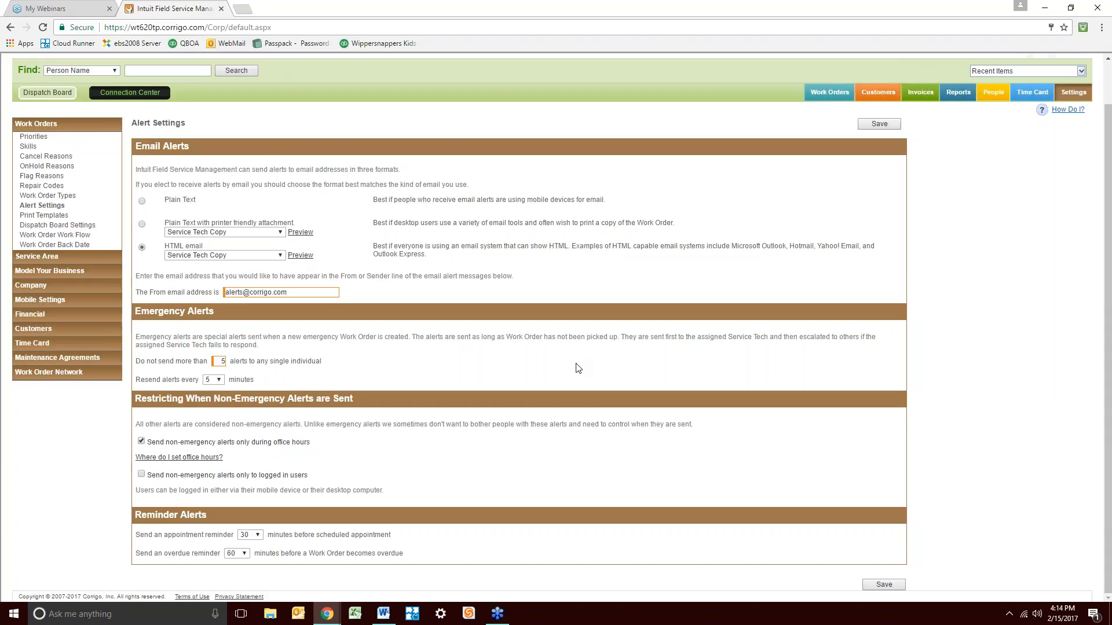
left_click(879, 586)
scroll(1107, 290, "up", 1)
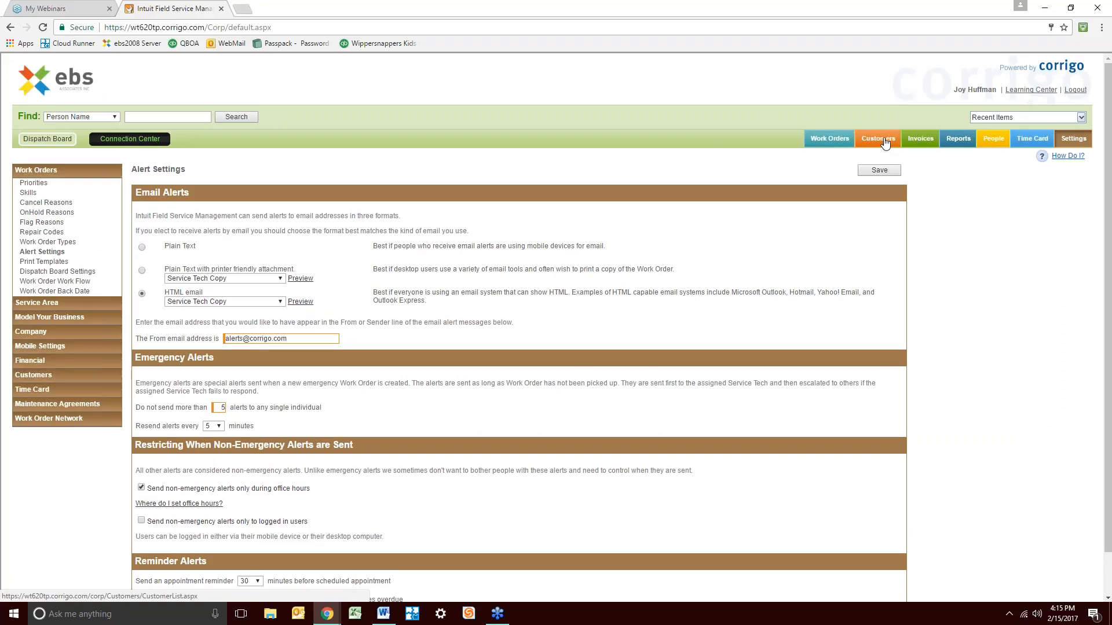
Navigate from Alert Settings to the Customers page
left_click(884, 145)
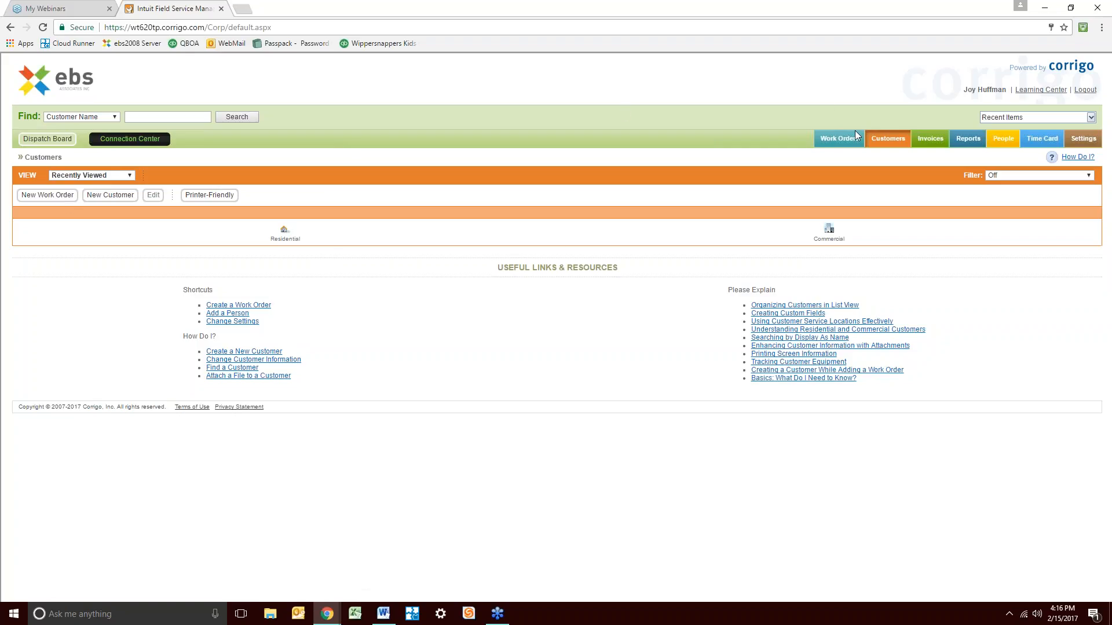
Start a work order for Pizza Hut, enter 'CREDIT HOLD' as Type of Service, then cancel it
left_click(47, 195)
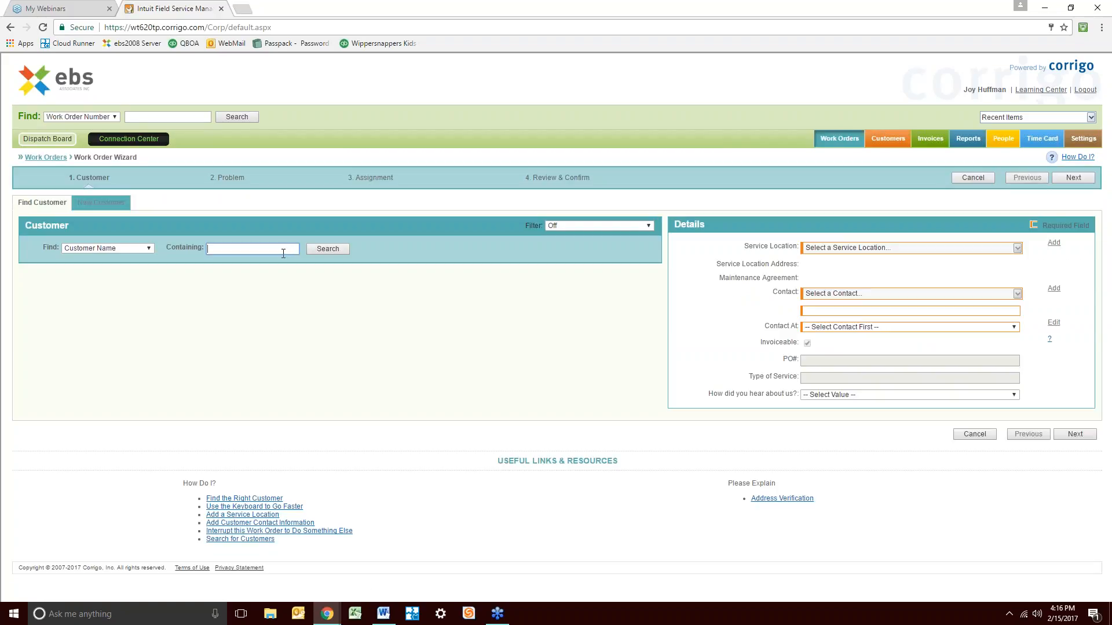
type("pizz")
left_click(327, 250)
left_click(45, 279)
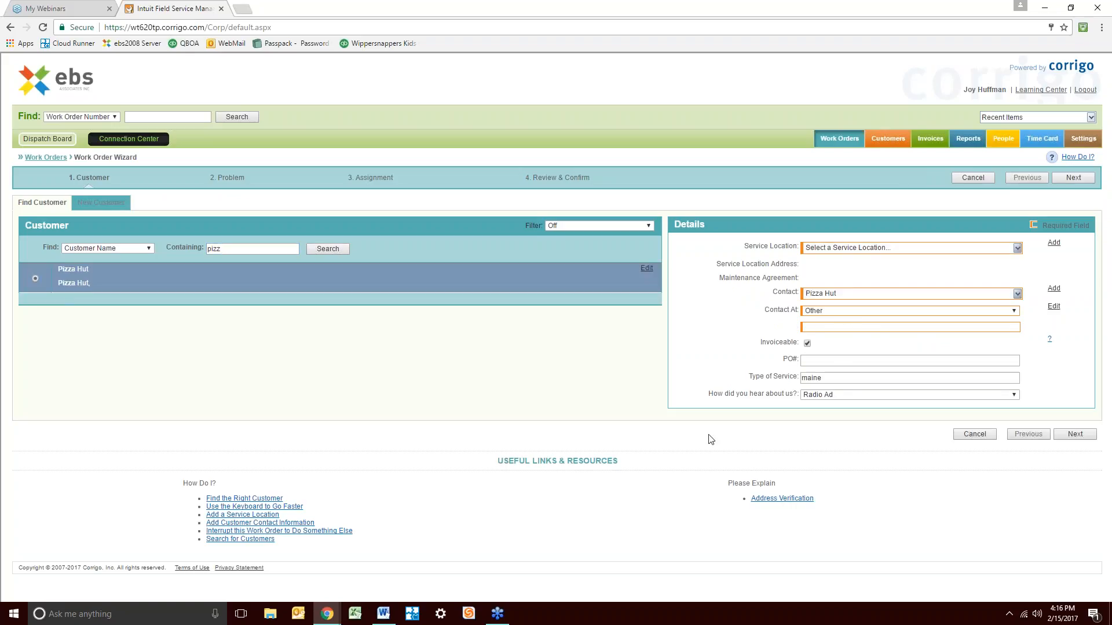
double_click(843, 377)
type("D")
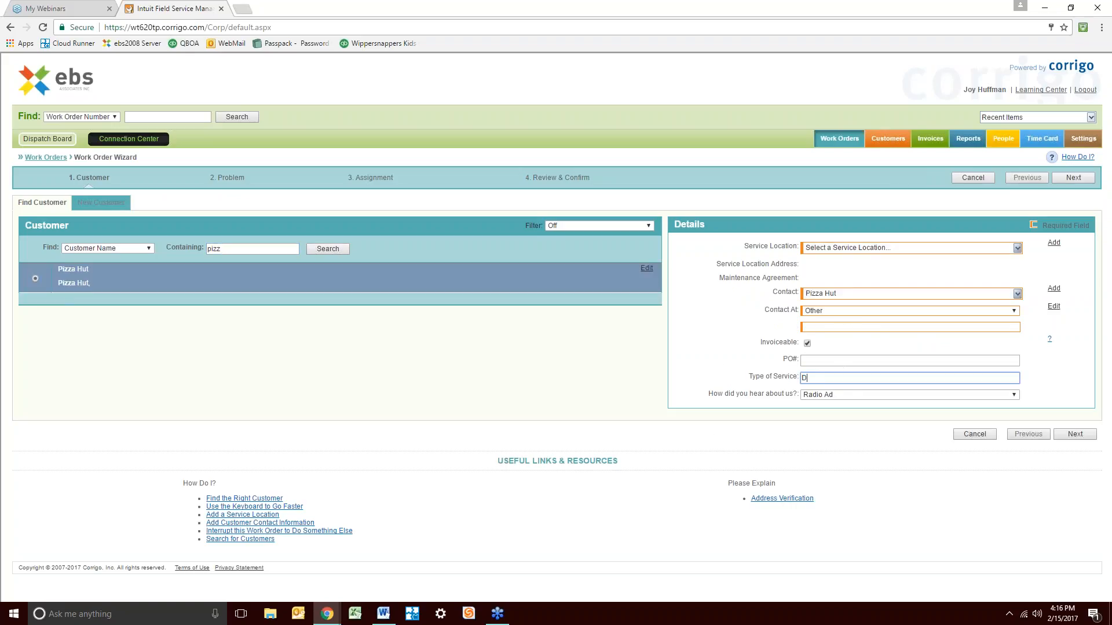
type("O NOT")
key("BackSpace")
key("BackSpace")
key("BackSpace")
key("BackSpace")
key("BackSpace")
key("BackSpace")
type("CREDIT HOLD")
left_click(975, 434)
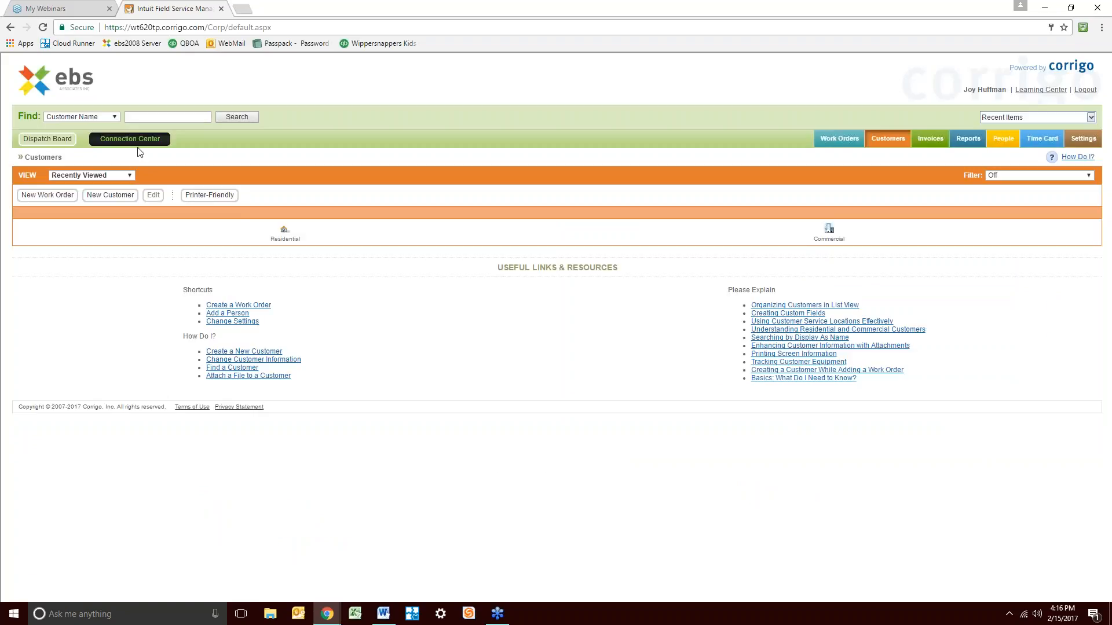
Restart the work order for Pizza Hut with service location Corvallis #3321 and contact Pizza Hut
left_click(53, 196)
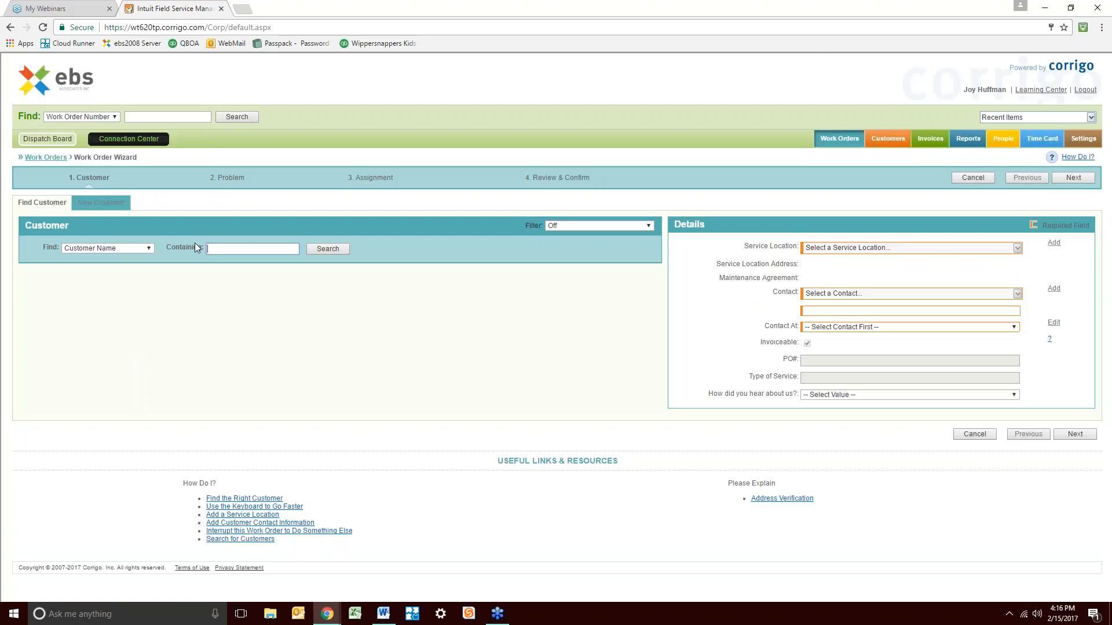
type("pizz")
left_click(328, 248)
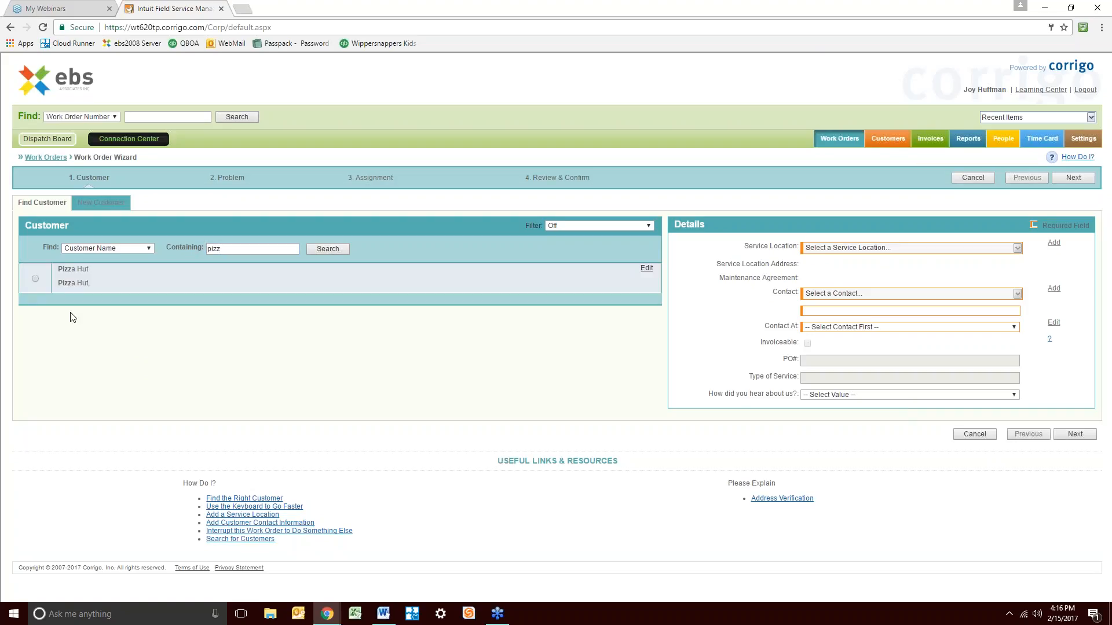
left_click(35, 280)
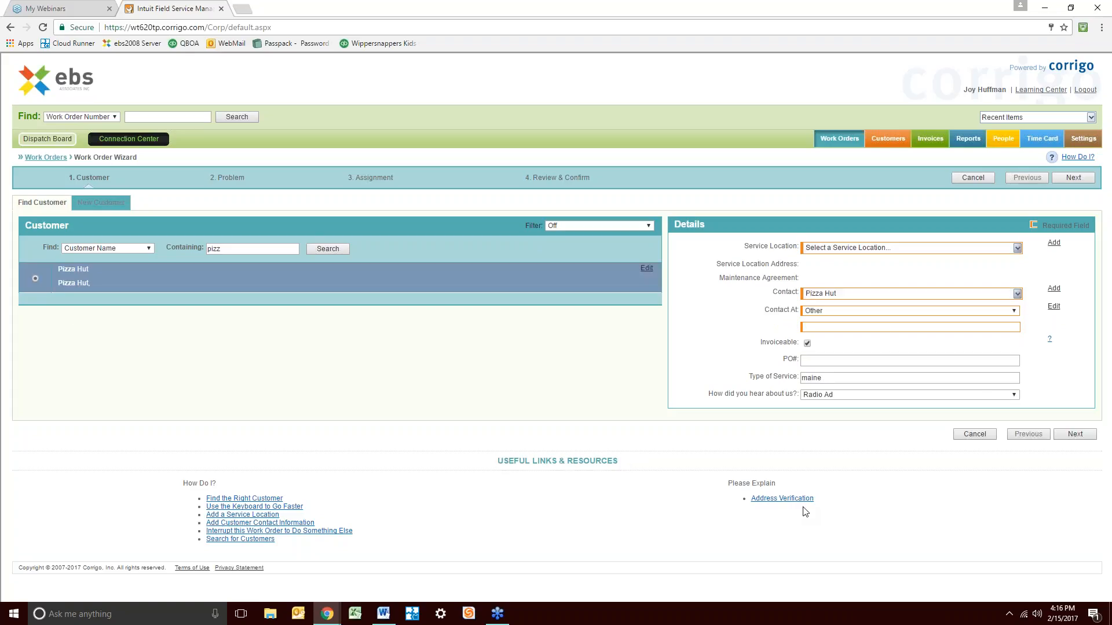
left_click(1017, 248)
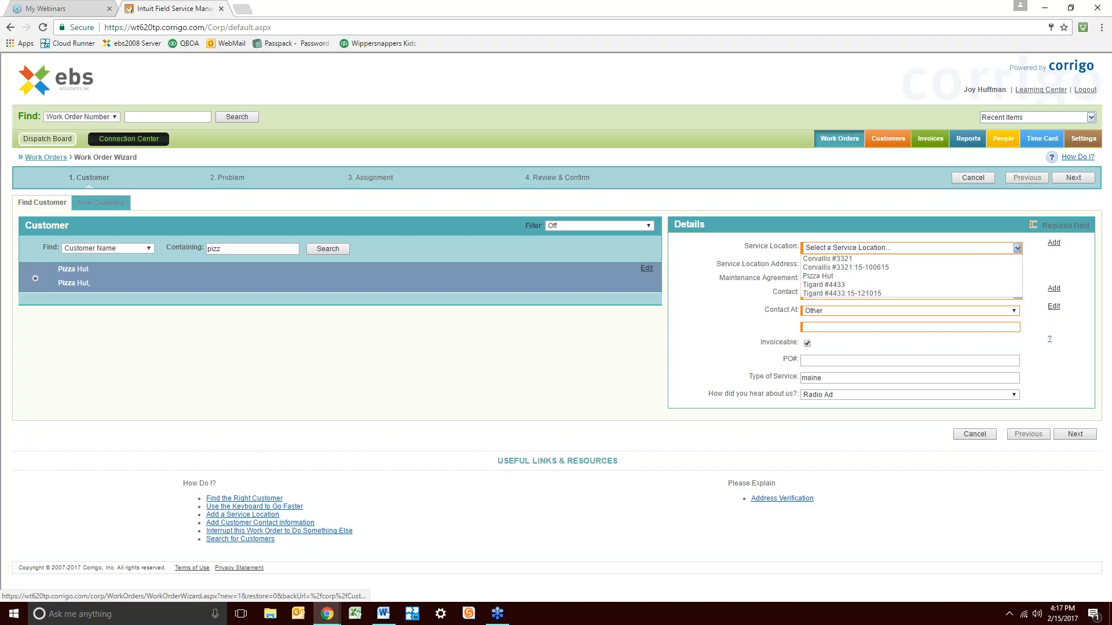
left_click(840, 259)
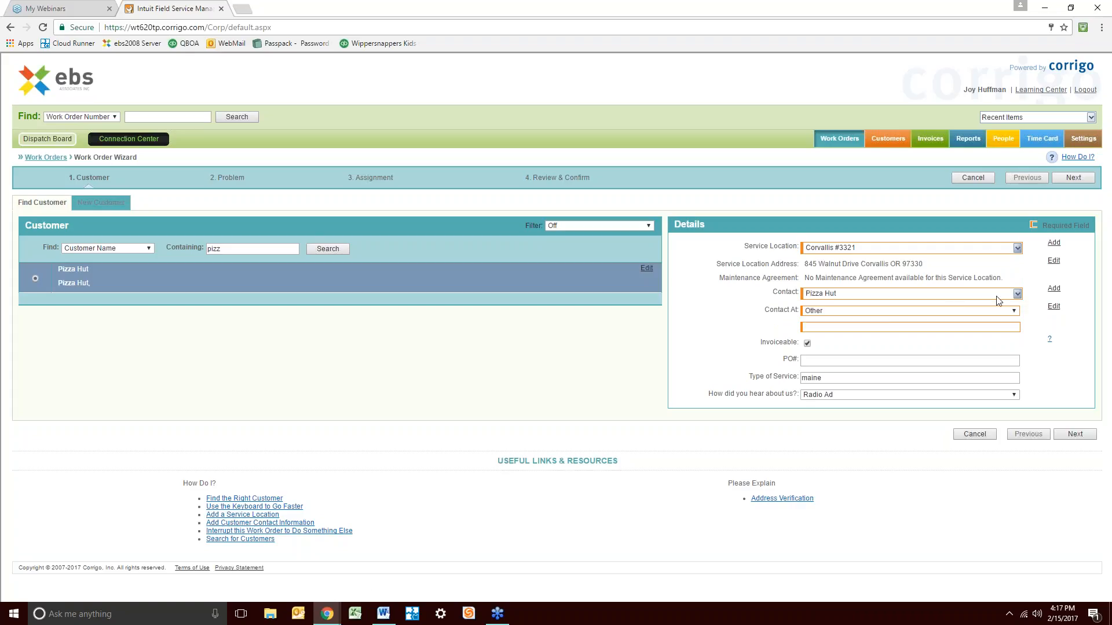
left_click(1018, 295)
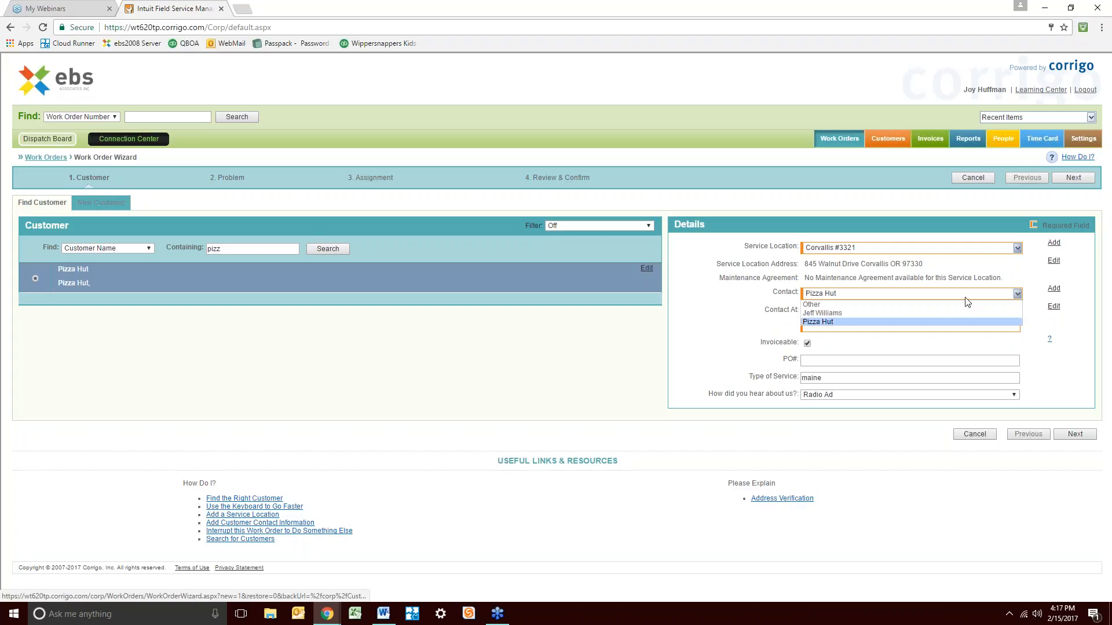
left_click(923, 347)
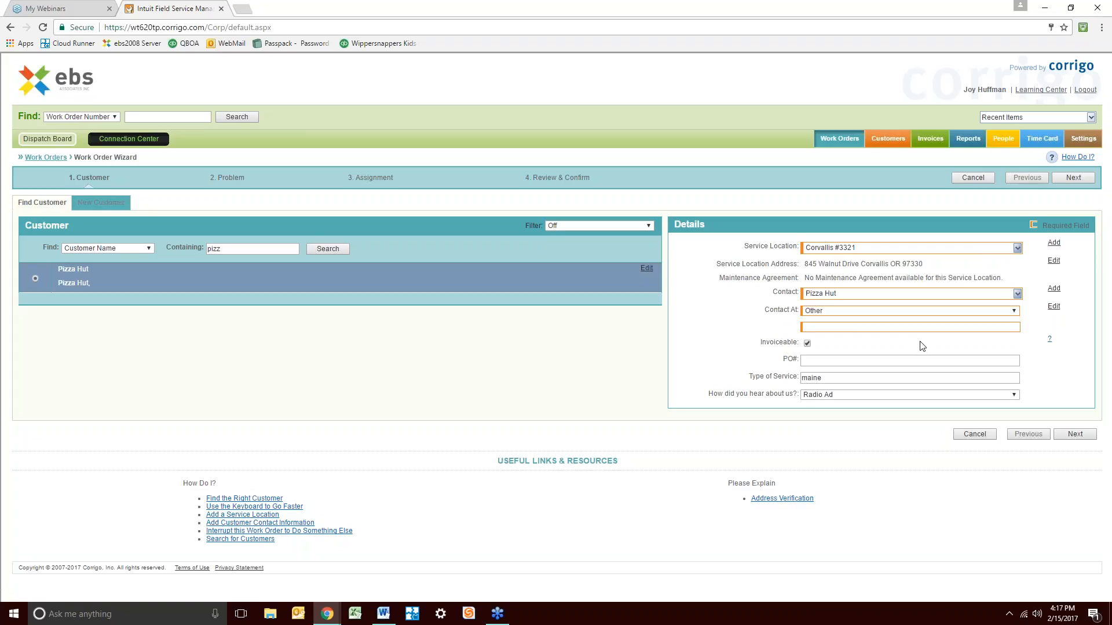
Add a new Pizza Hut contact with first and last name and use them as the work order contact
left_click(1054, 288)
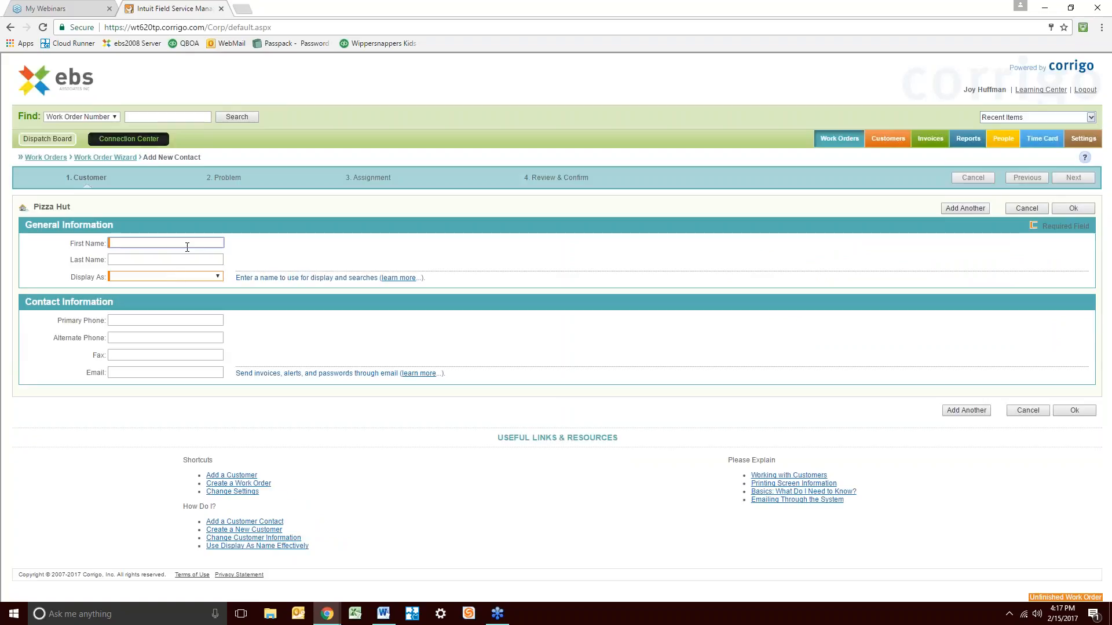
type("Brad")
key("Tab")
type("Pitt")
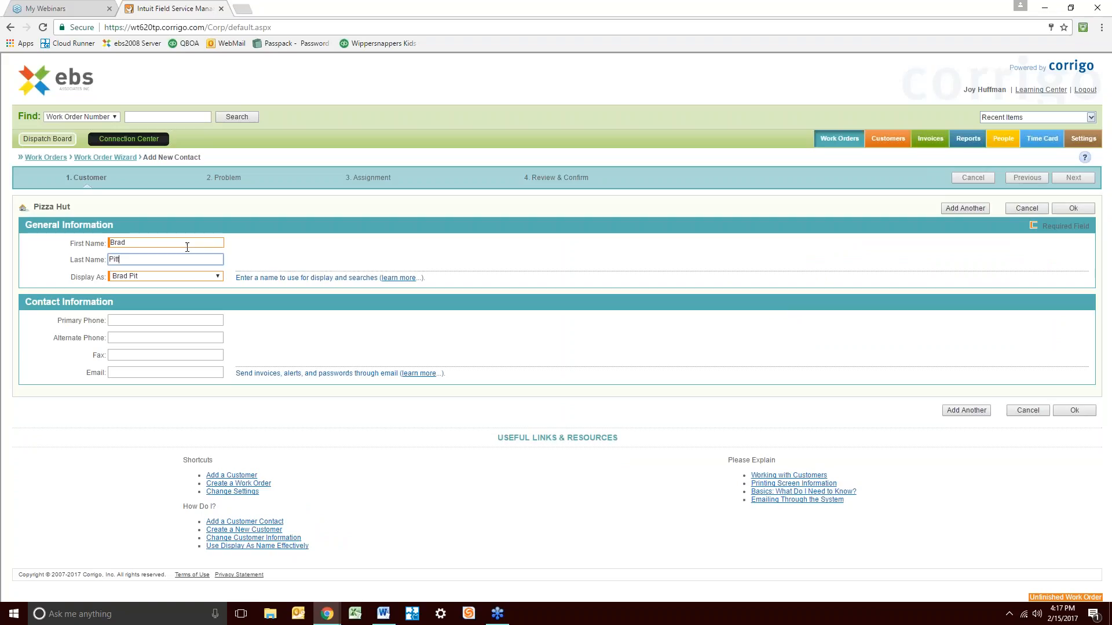
key("Tab")
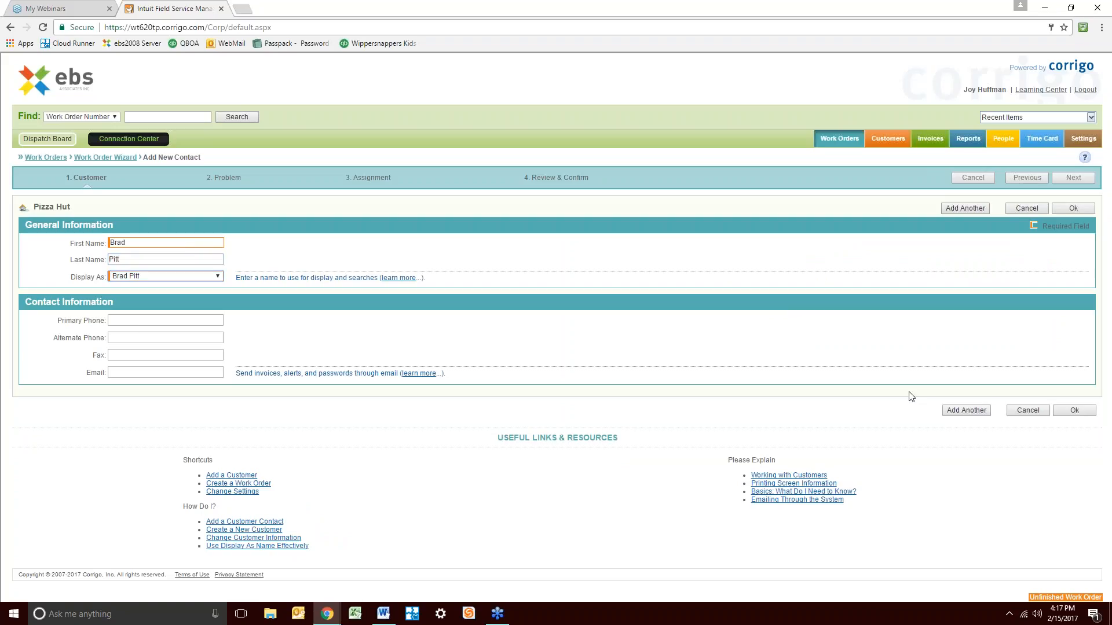
left_click(1074, 410)
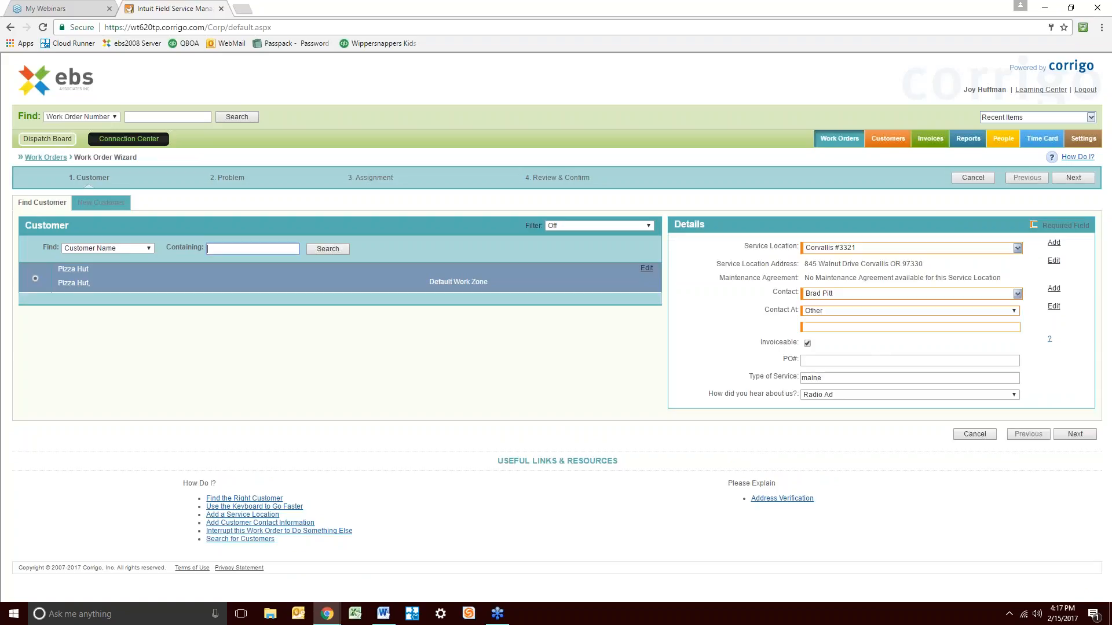
Enter the contact's phone number in the Contact At field
left_click(954, 329)
type("503-")
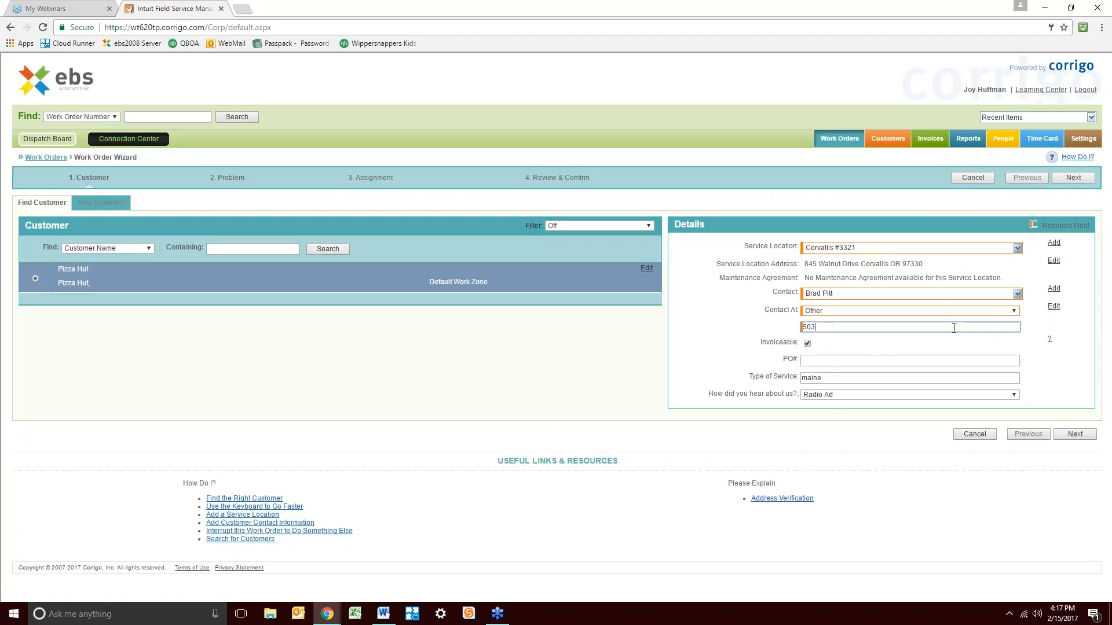
key("BackSpace")
key("BackSpace")
key("BackSpace")
left_click(1075, 435)
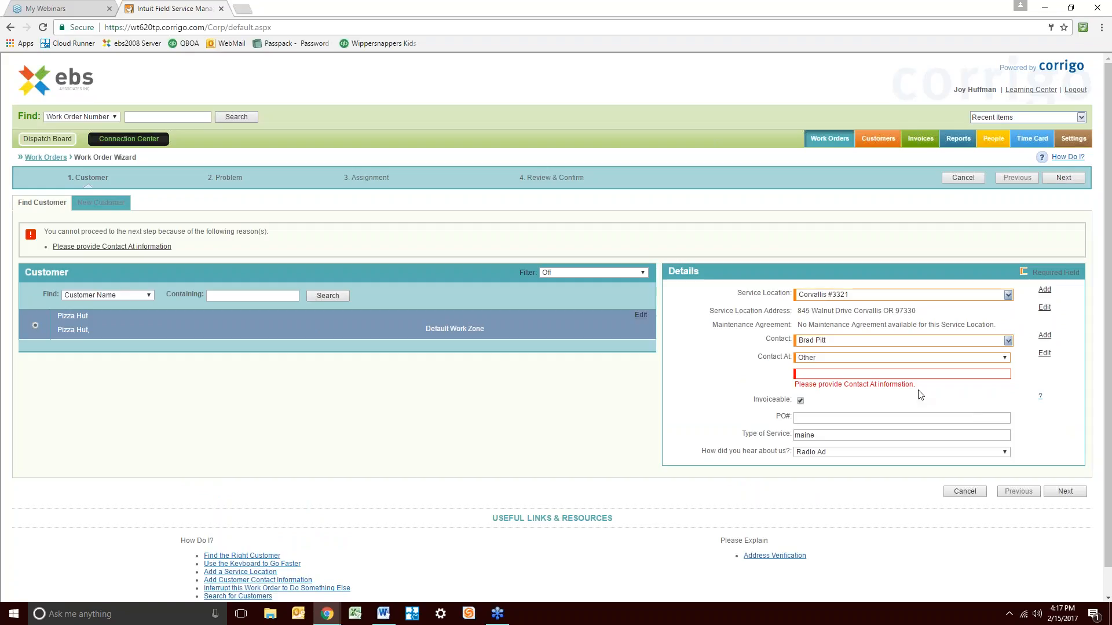
left_click(863, 374)
Choose the Service – NO COOL problem for the work order
left_click(1065, 494)
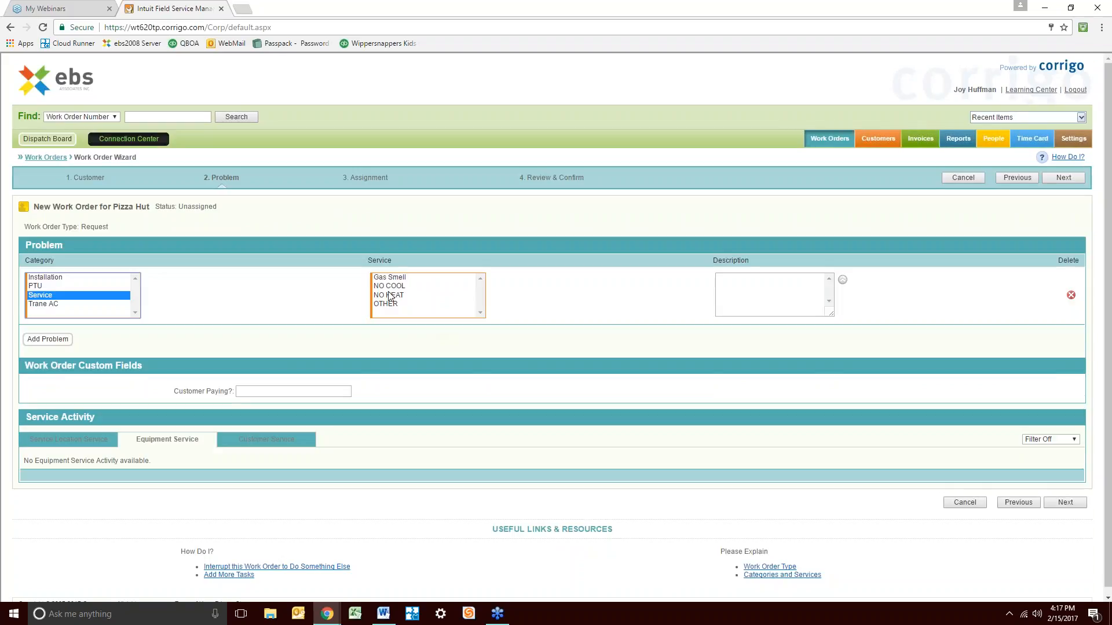
left_click(391, 286)
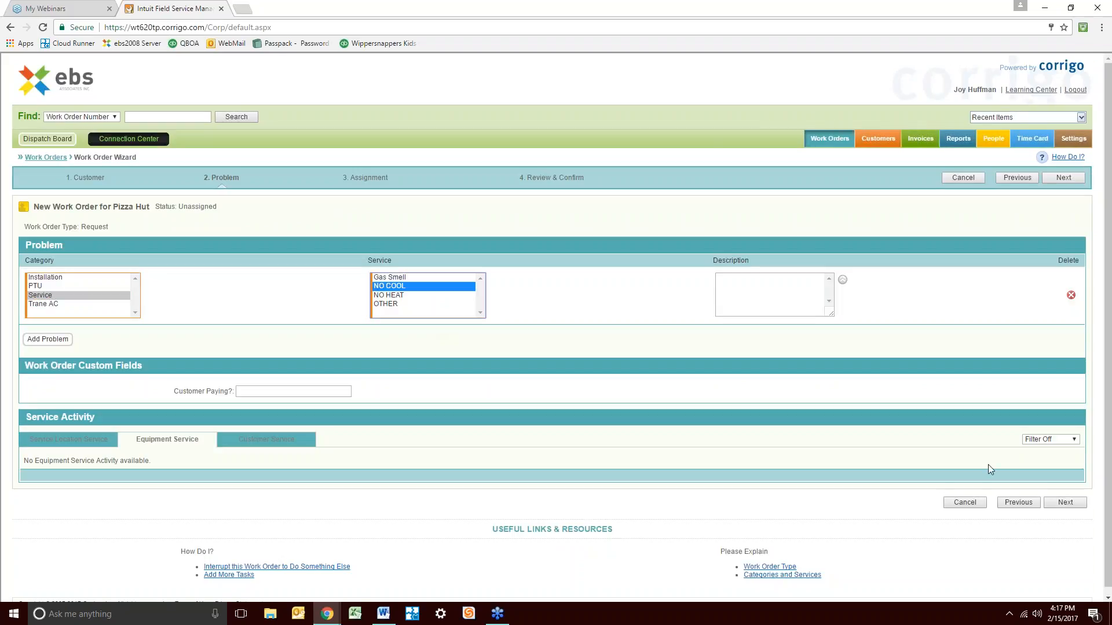
left_click(1068, 503)
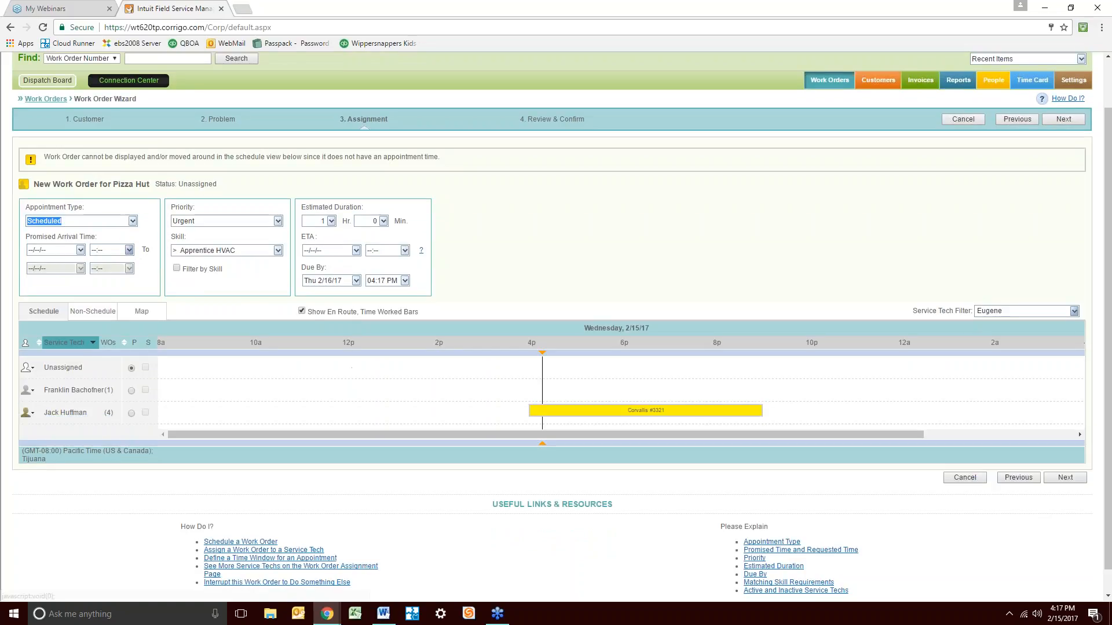
Schedule the job on Feb 15 at 4:45 PM with another technician
left_click(81, 250)
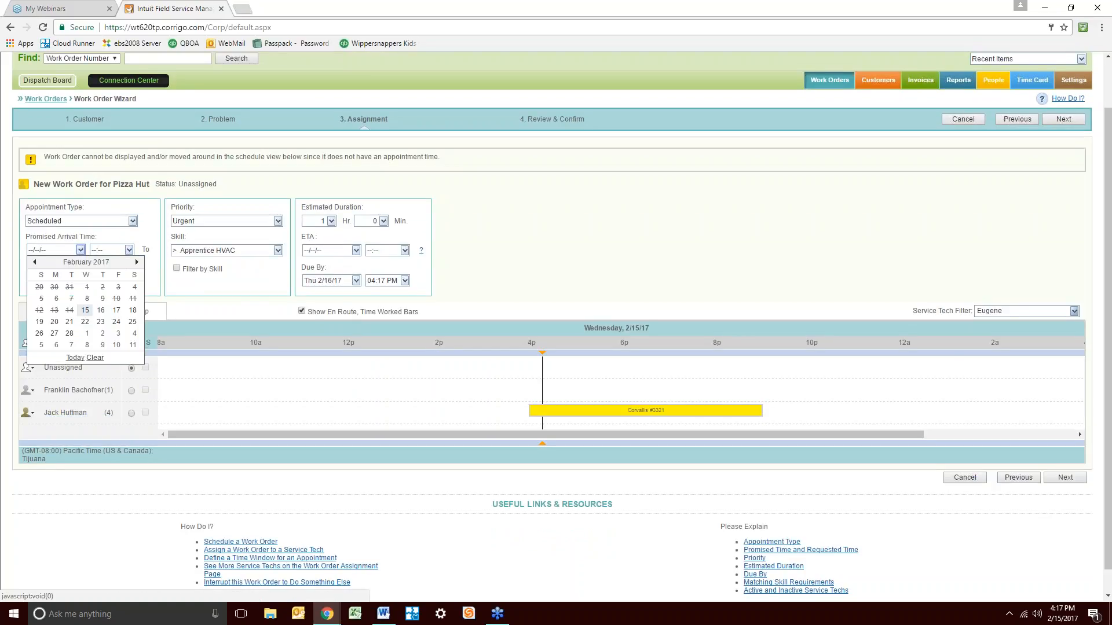
left_click(86, 310)
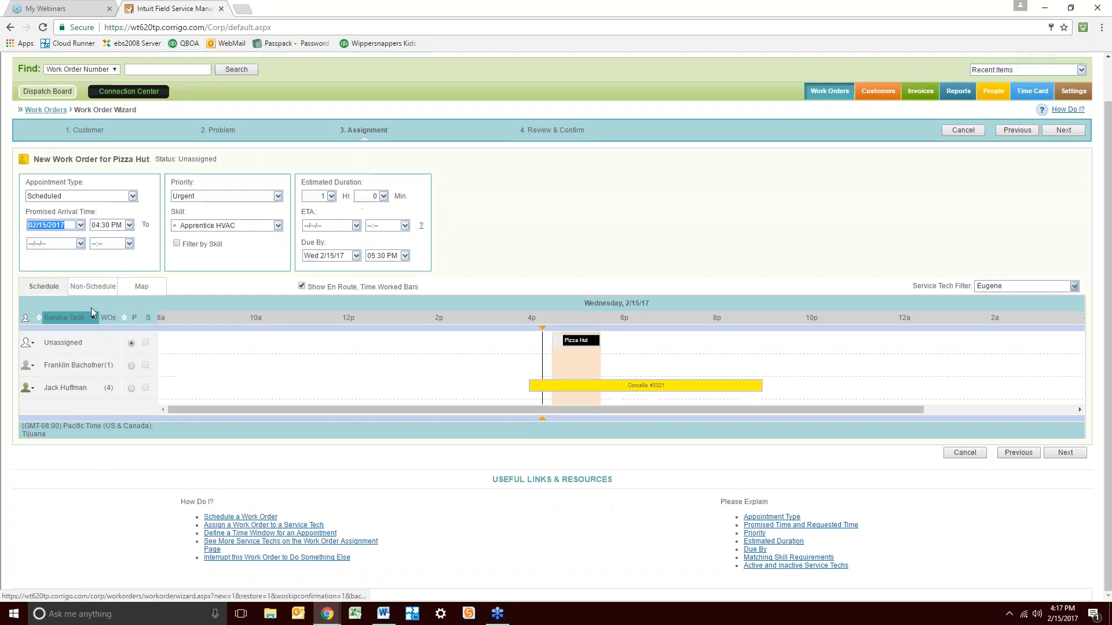
left_click_drag(570, 341, 582, 364)
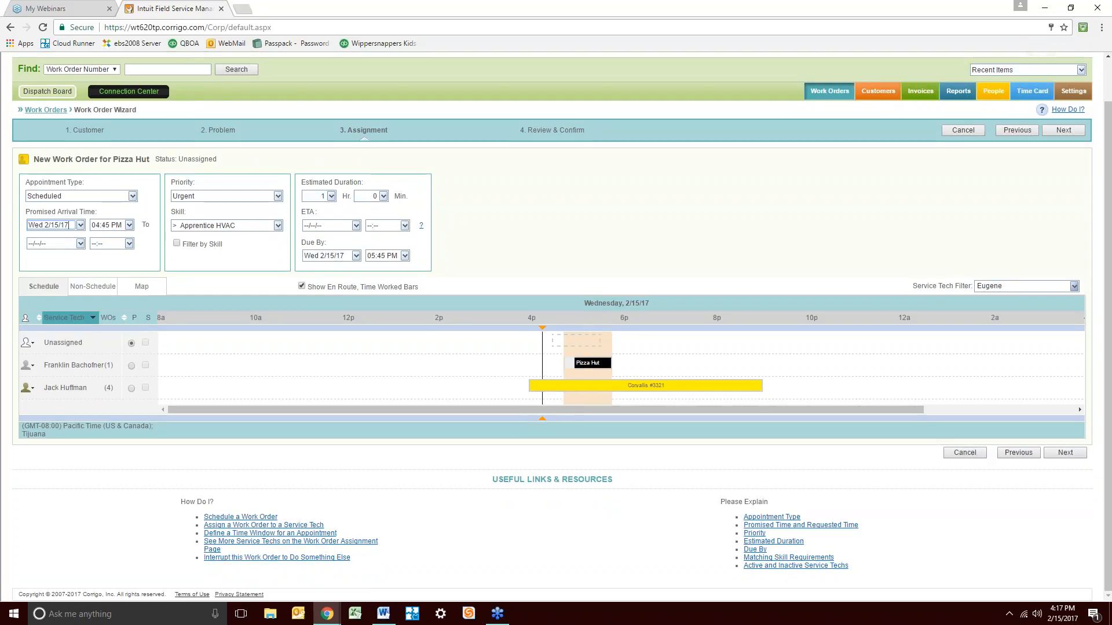
left_click(1063, 453)
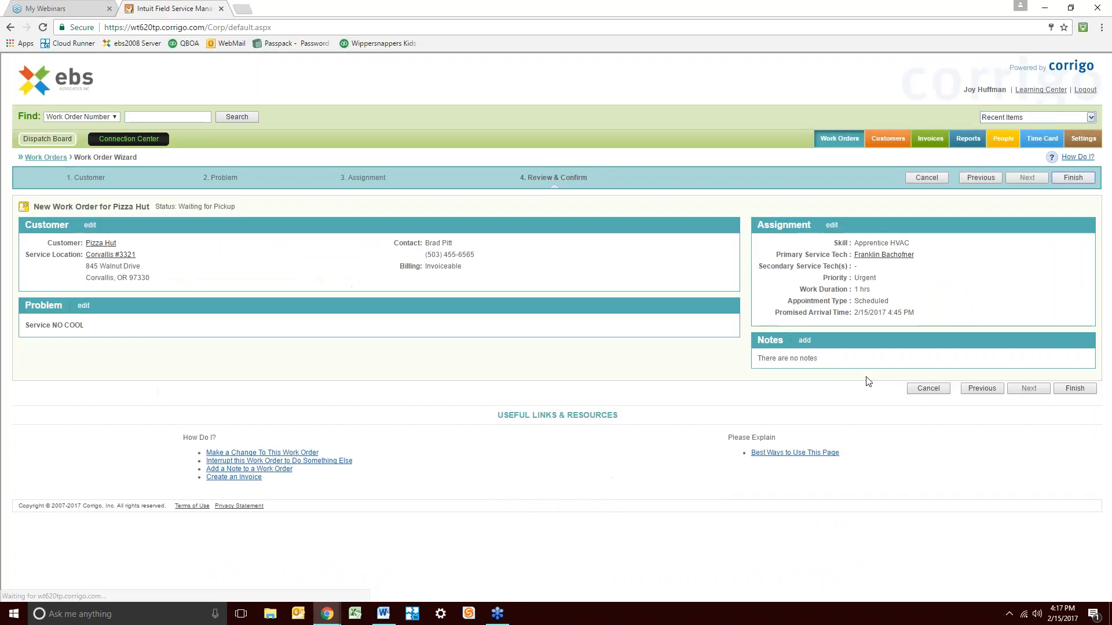
Finish work order WO-0060 for Pizza Hut, then begin another new work order
left_click(1075, 388)
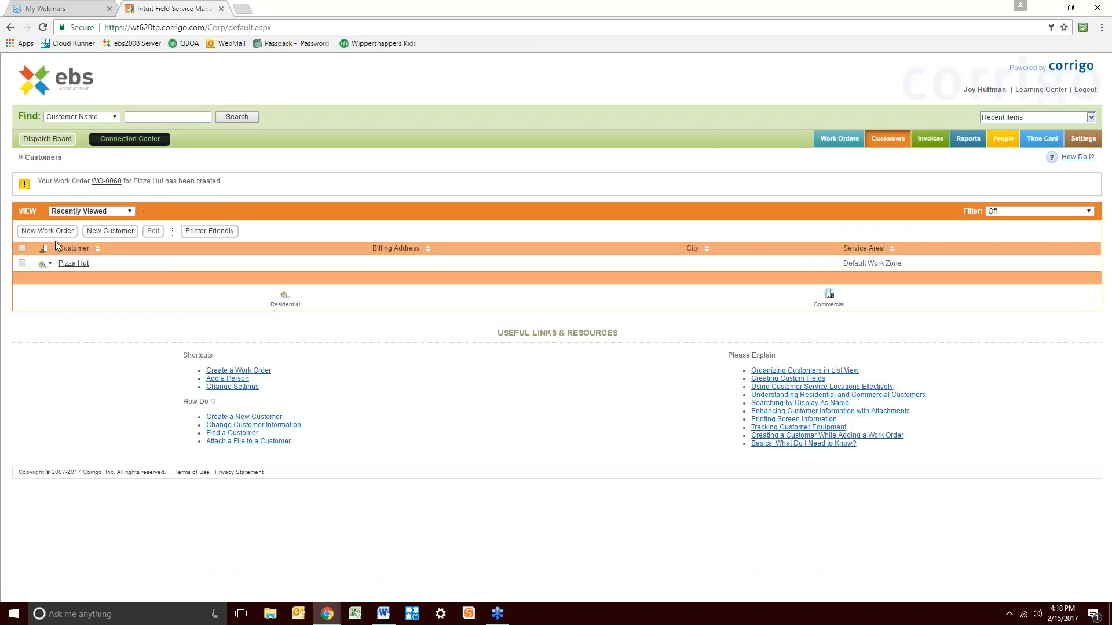
left_click(839, 138)
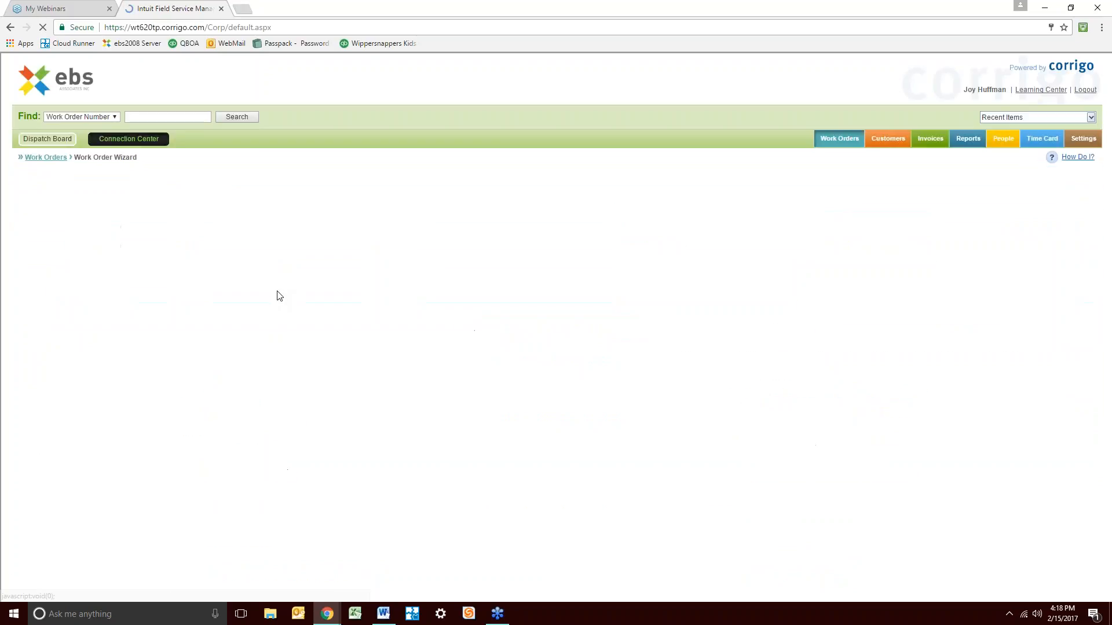
Search customers for 'pizz' and select Pizza Hut
type("pizz")
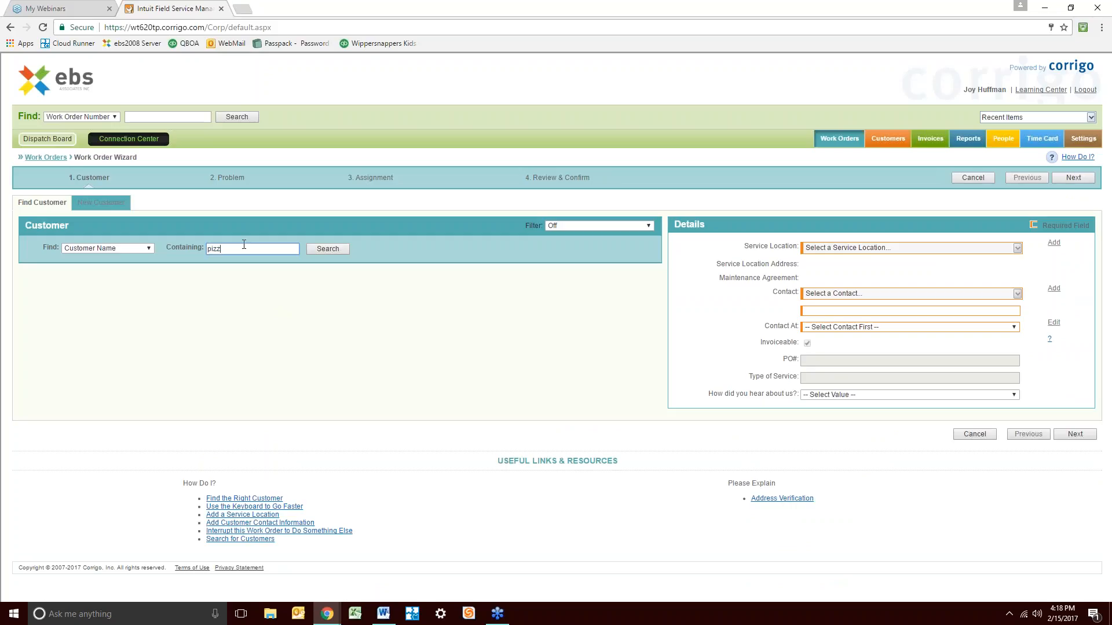
left_click(325, 251)
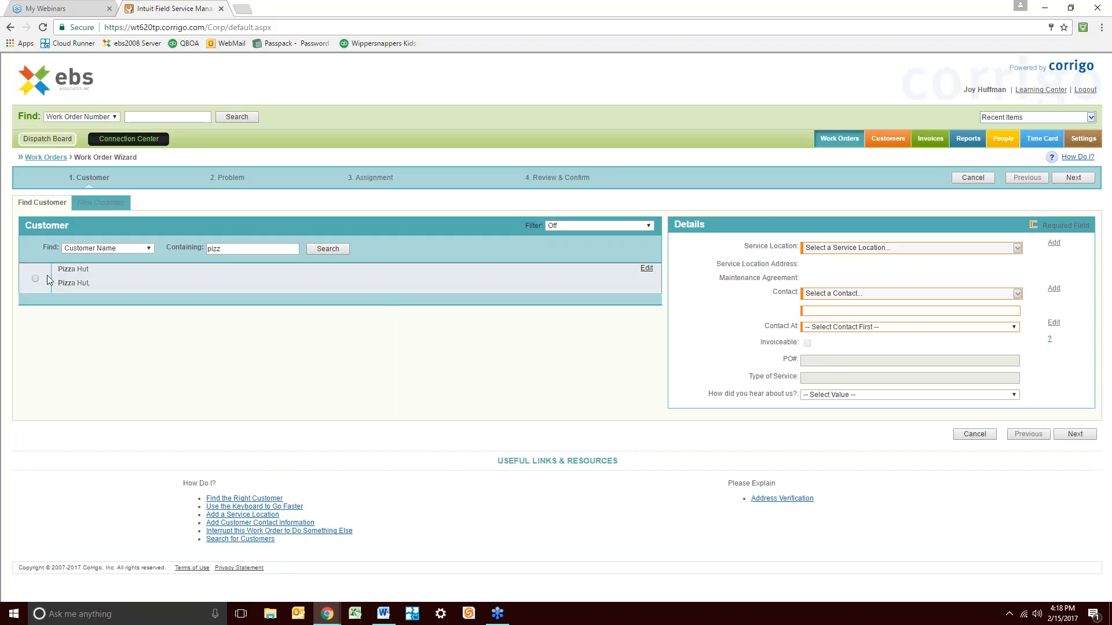
left_click(35, 279)
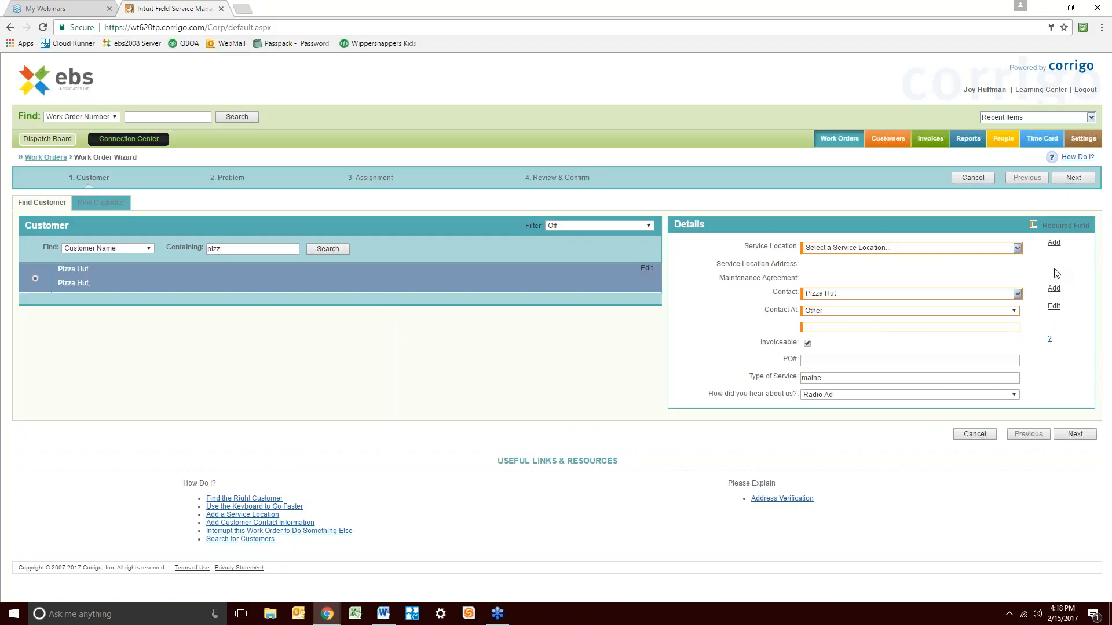
Choose the Corvallis #3321 service location and an existing contact person
left_click(1017, 249)
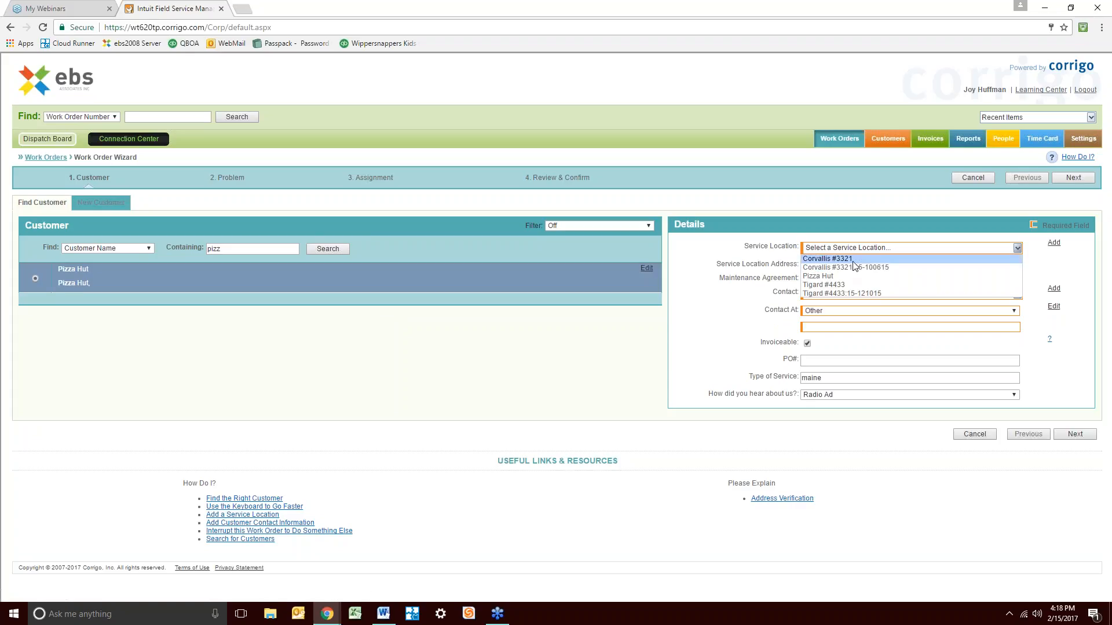
left_click(854, 259)
left_click(1017, 294)
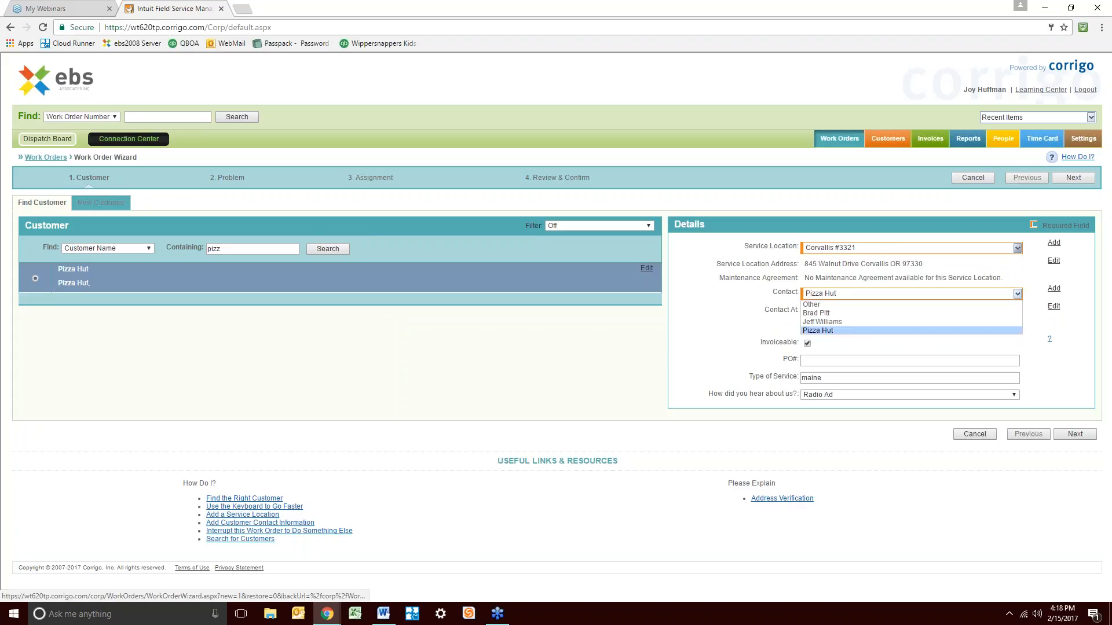
left_click(822, 320)
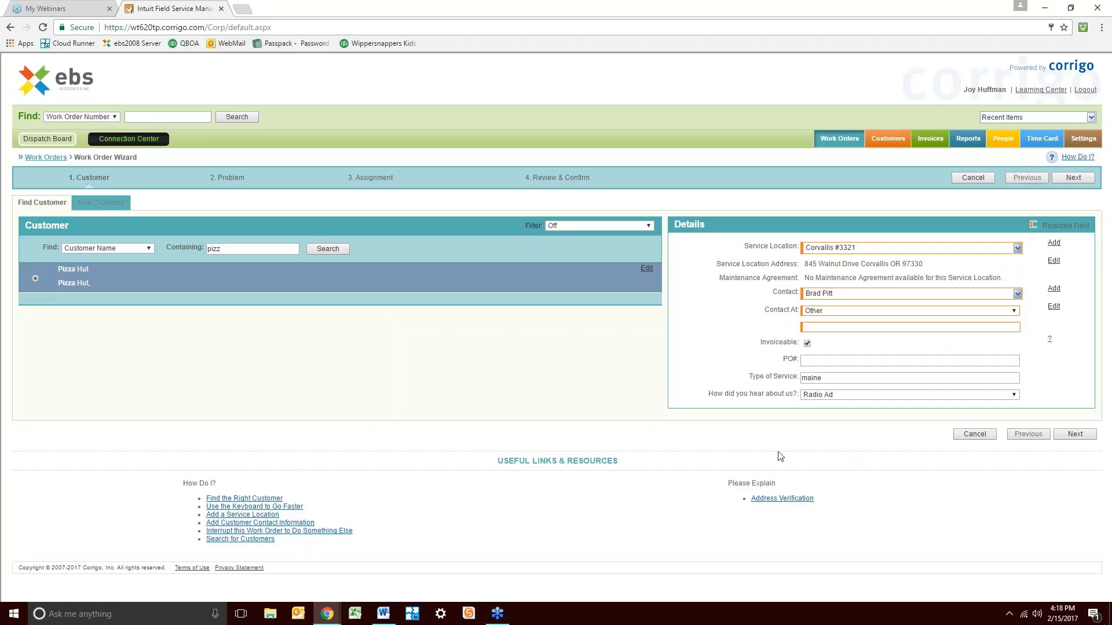
left_click(1018, 296)
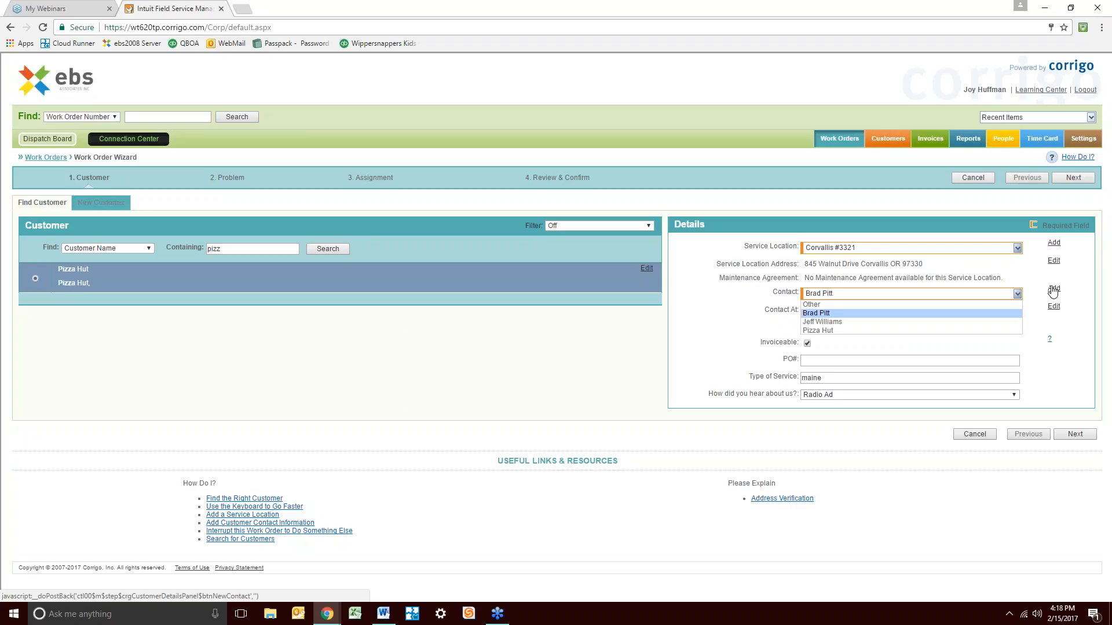
left_click(557, 373)
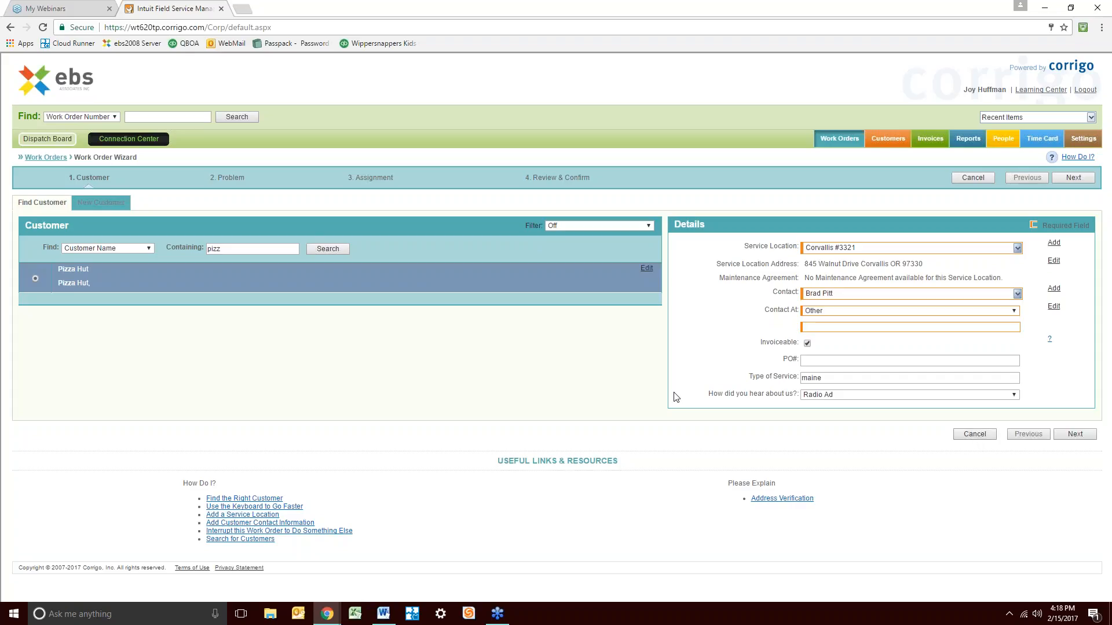
Cancel the unfinished work order and reload the Pending Work Orders list
left_click(985, 434)
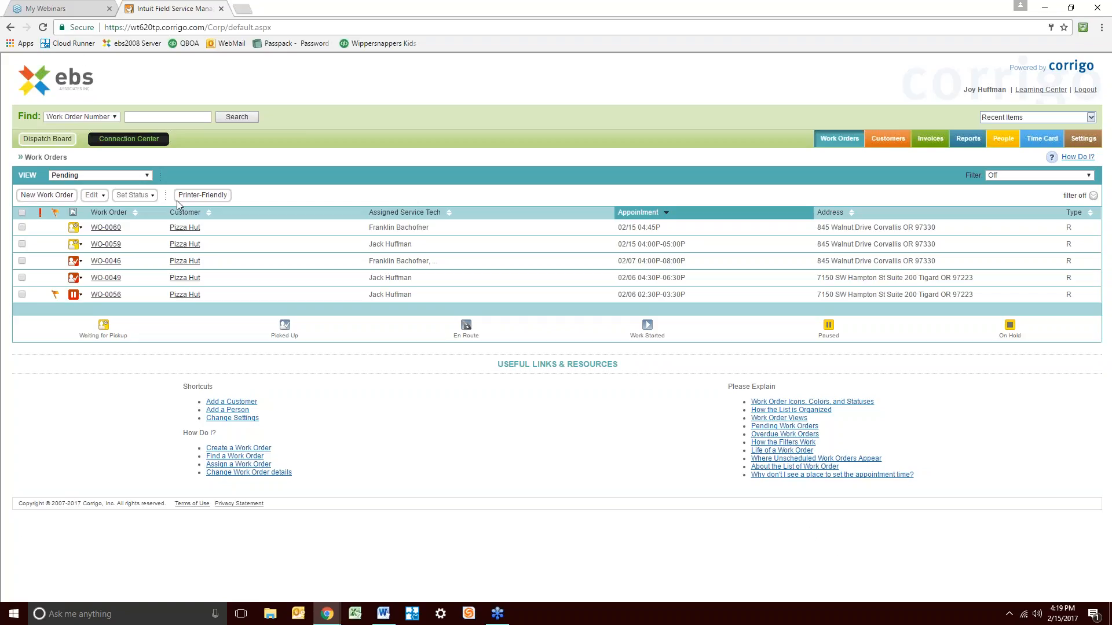
left_click(46, 29)
left_click(999, 143)
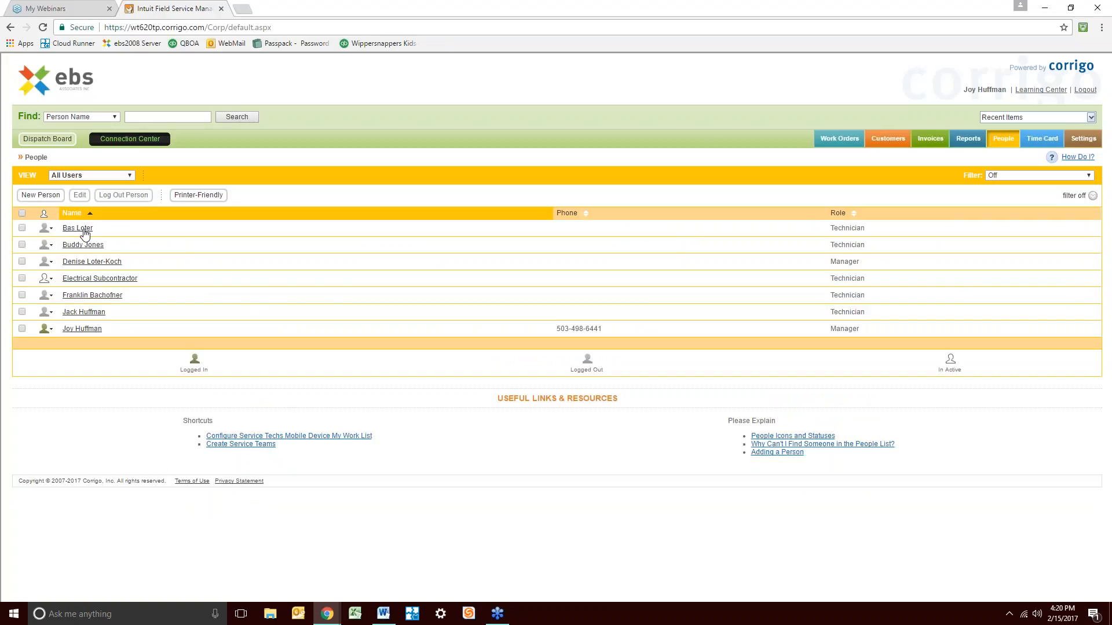
left_click(85, 314)
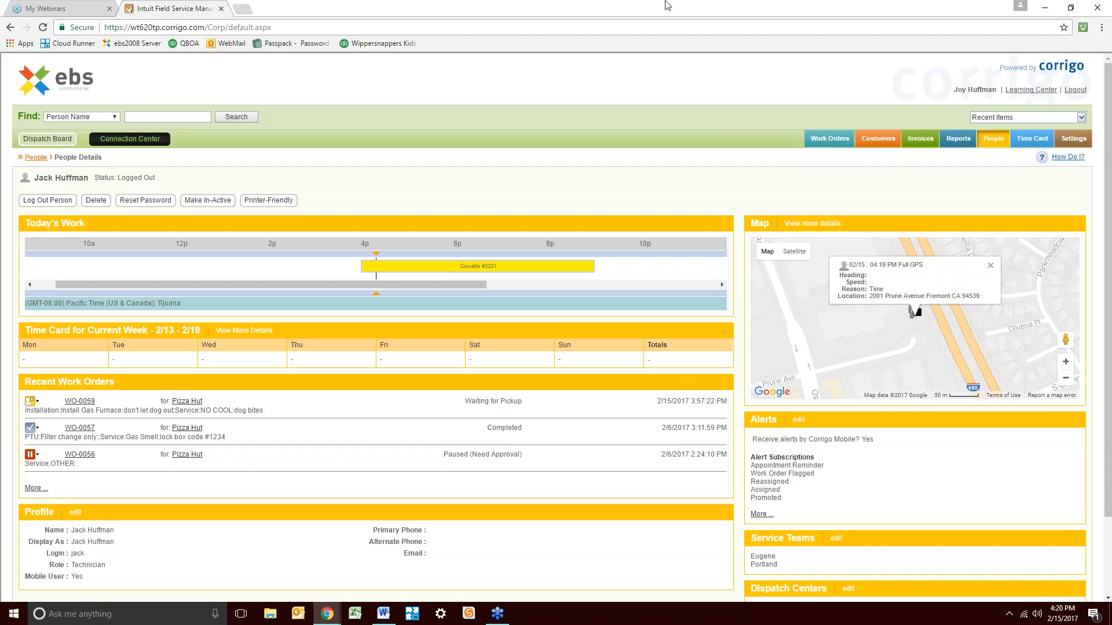
left_click(826, 140)
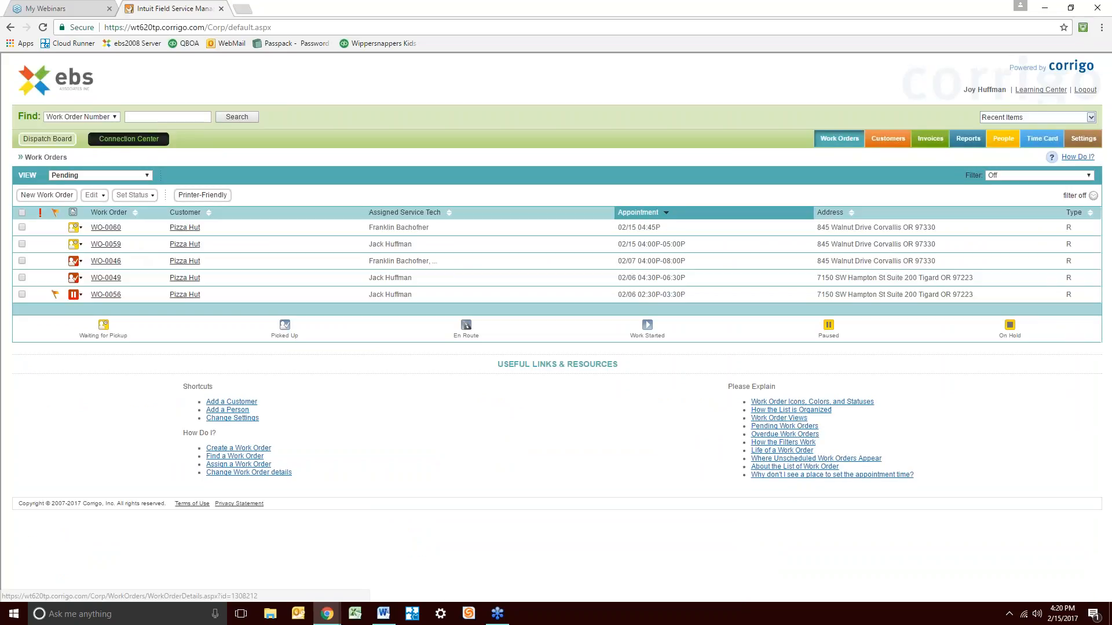
Confirm the Corvallis appointment on WO-0059, then open WO-0046's assignment for editing
left_click(110, 245)
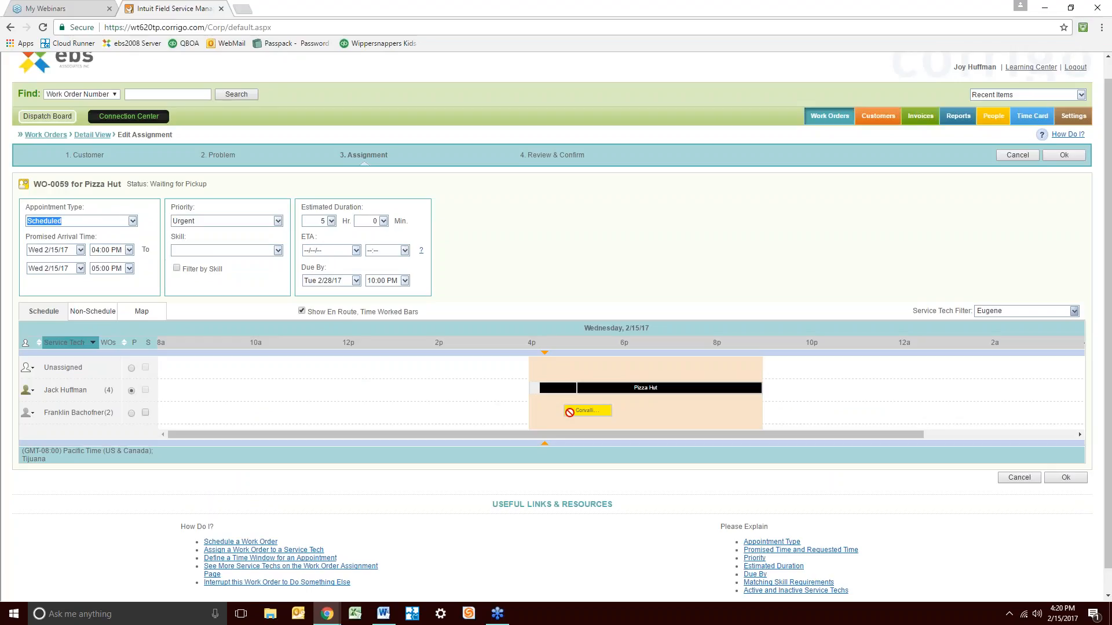
double_click(568, 411)
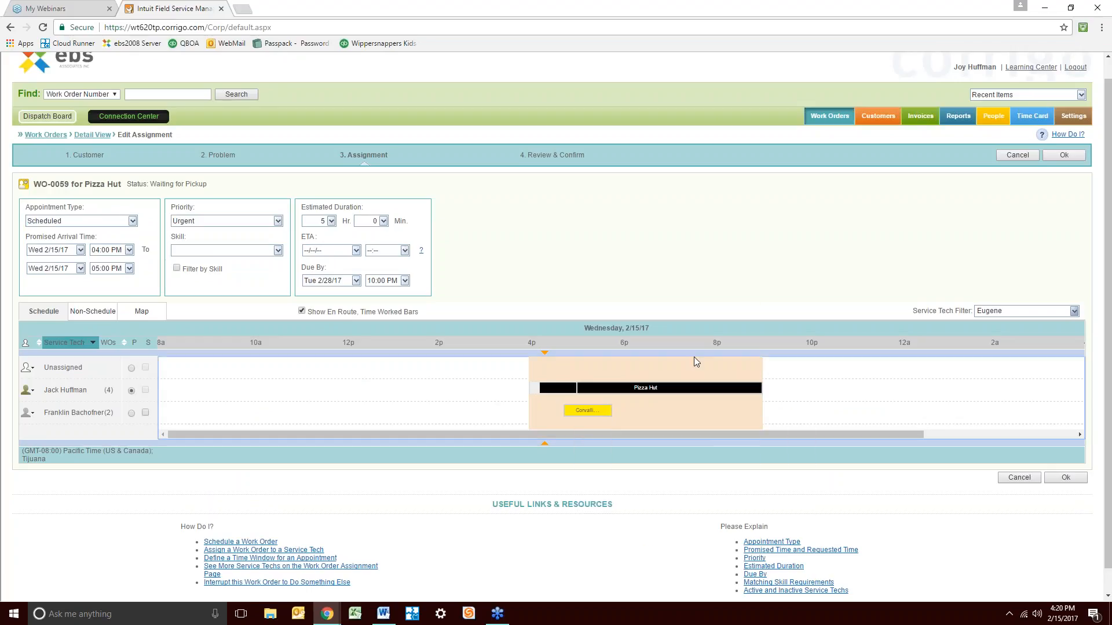
left_click(1065, 478)
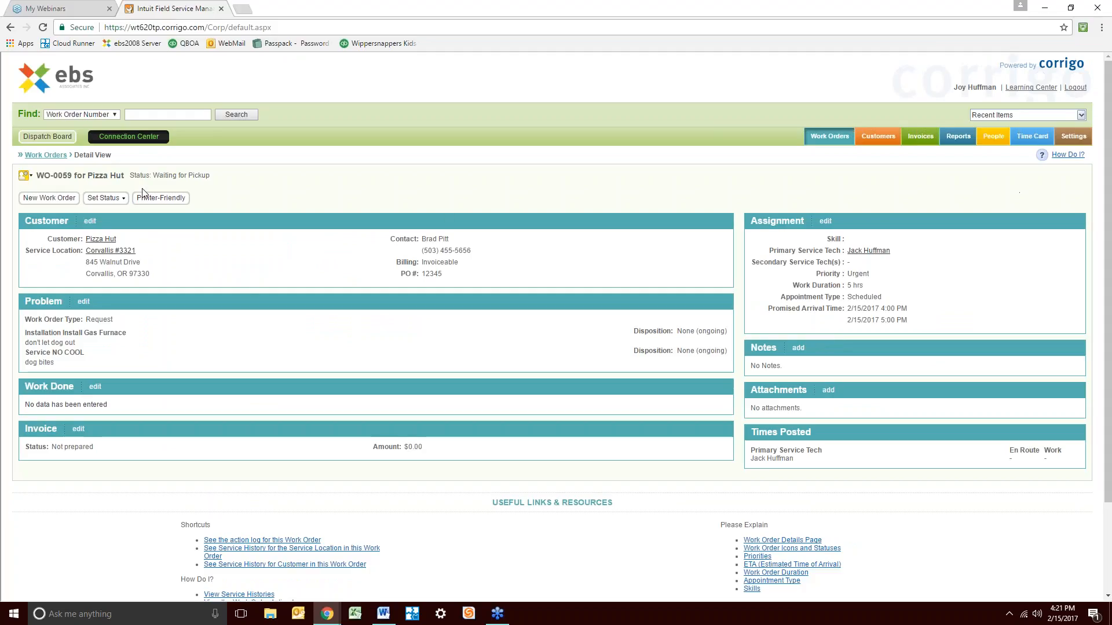
left_click(46, 156)
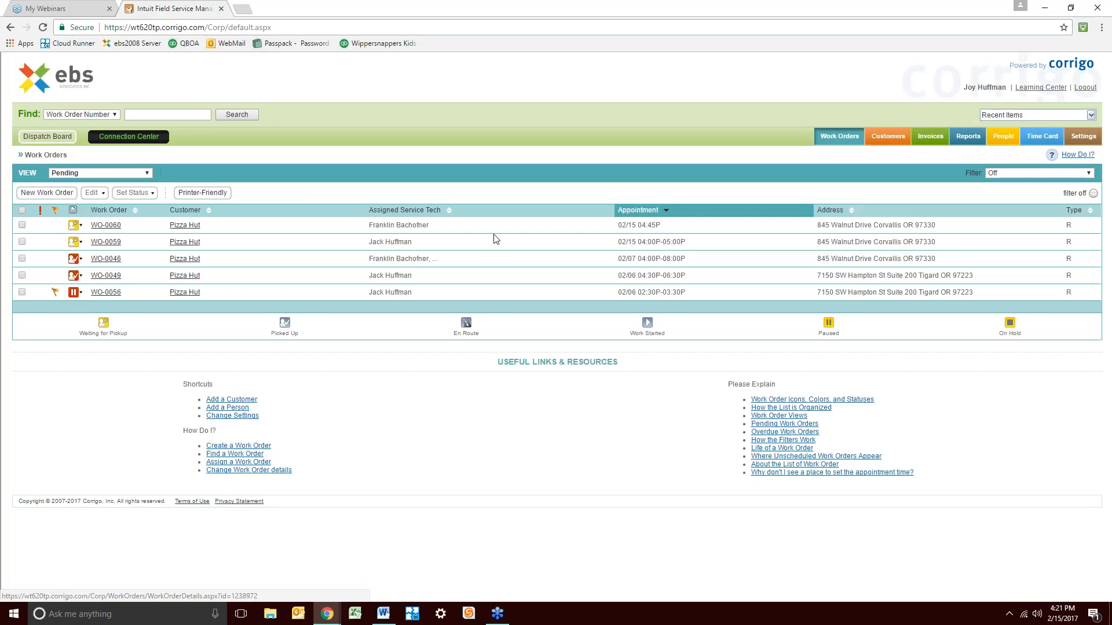
left_click(110, 260)
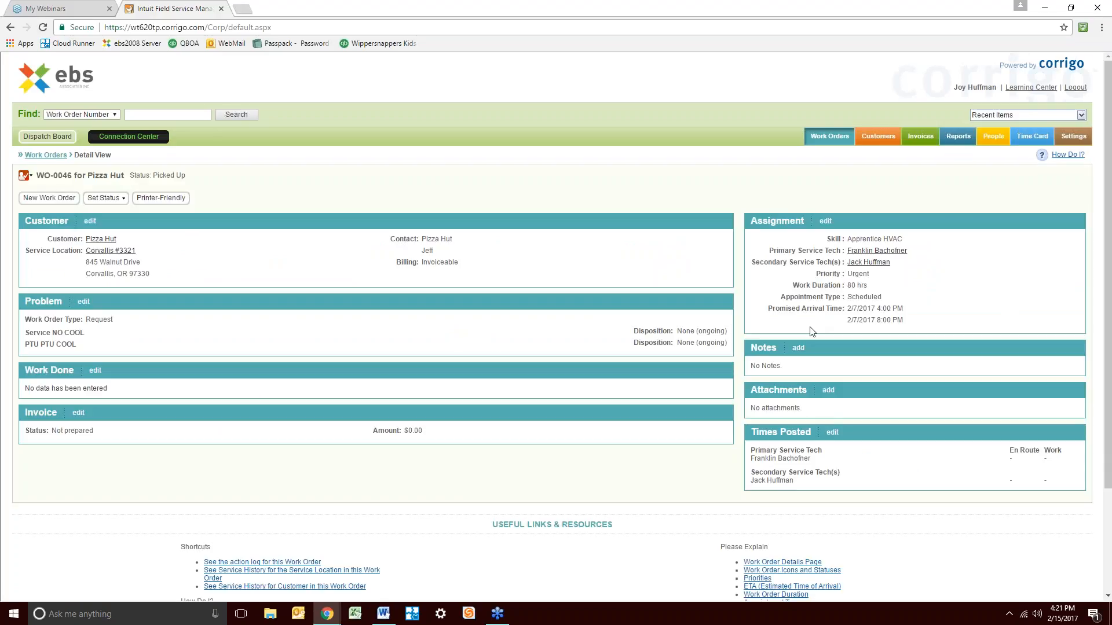
left_click(832, 223)
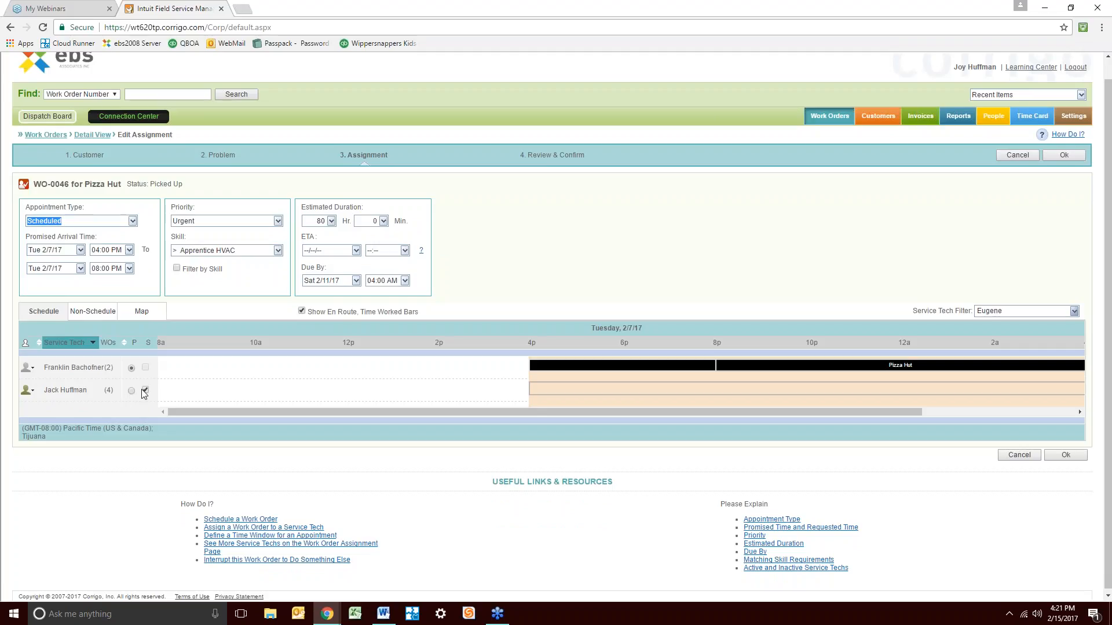
Remove the secondary technician and make the other technician the primary
left_click(145, 390)
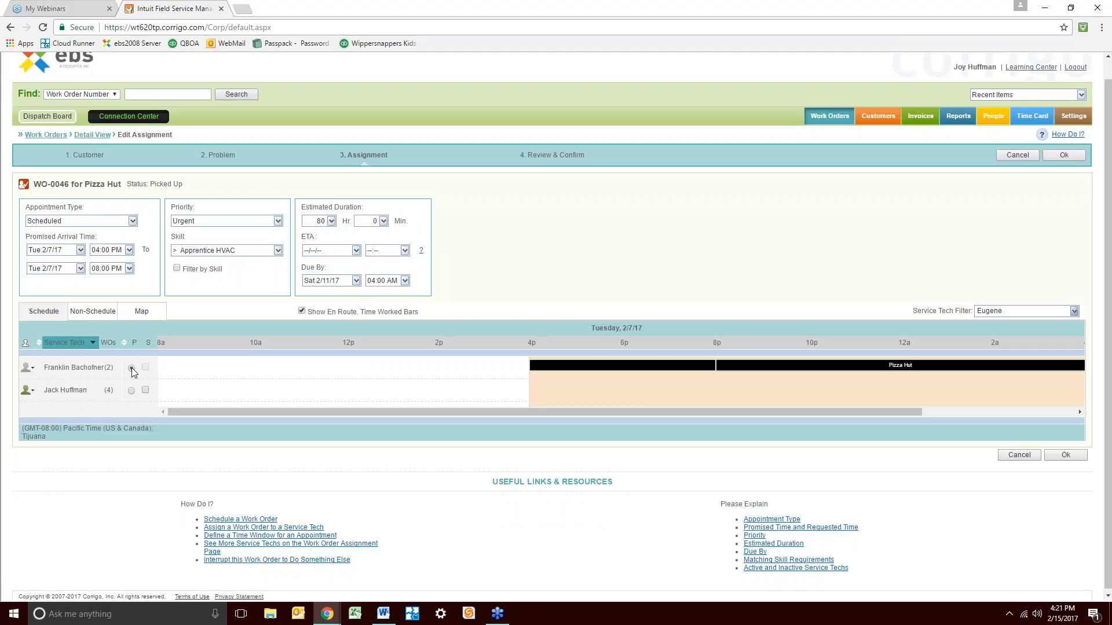
left_click(131, 390)
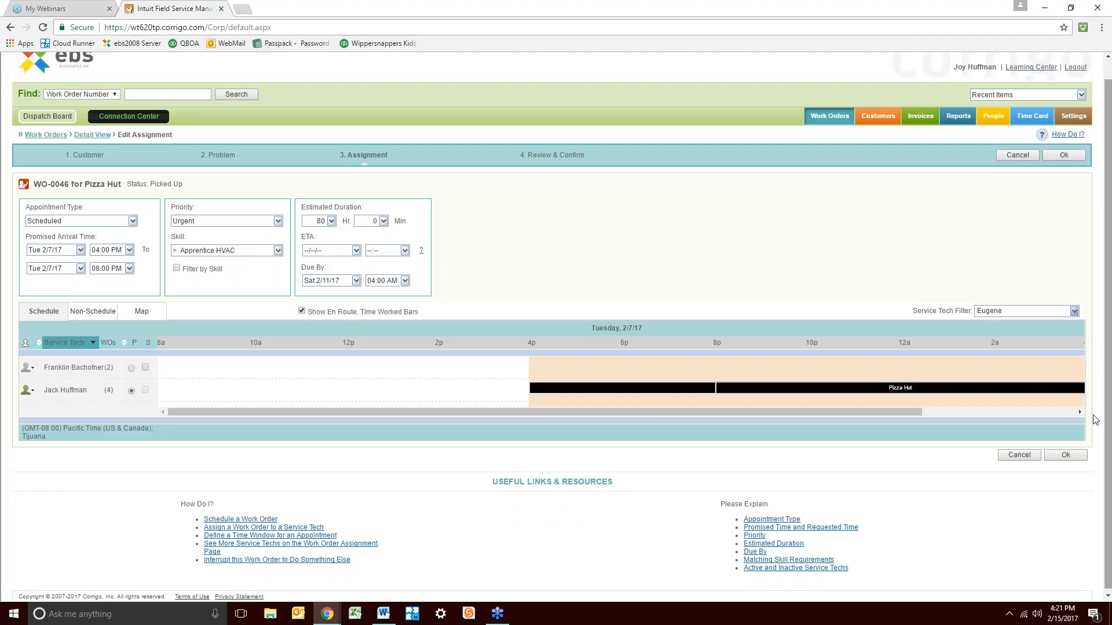
left_click(1066, 455)
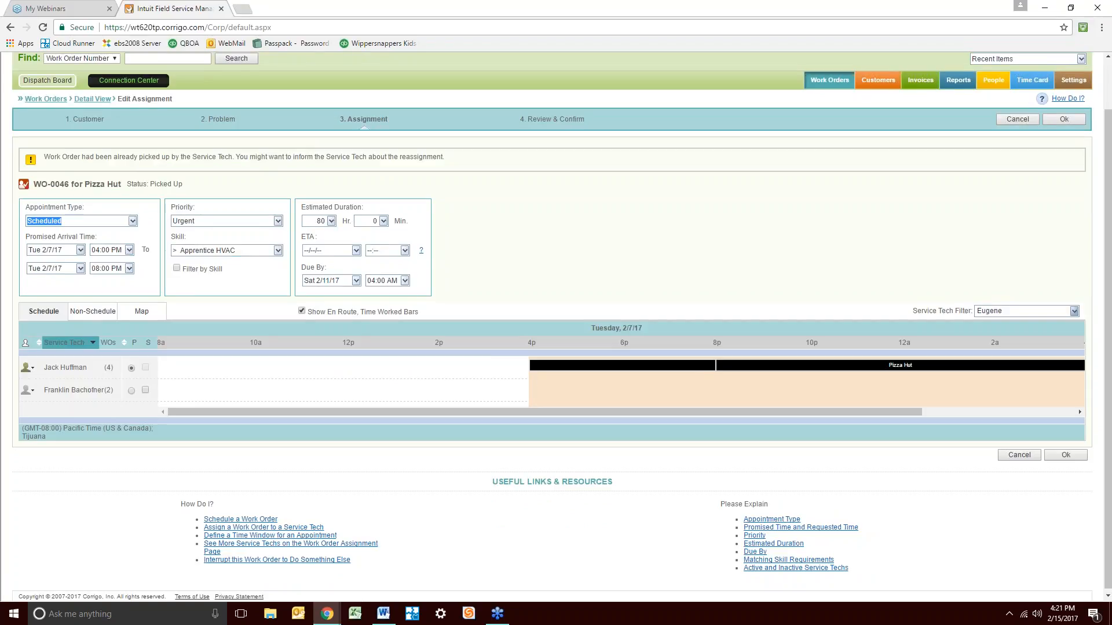
Set the promised arrival to Thu 2/16/17 at 10:00 AM and save the assignment
left_click(81, 250)
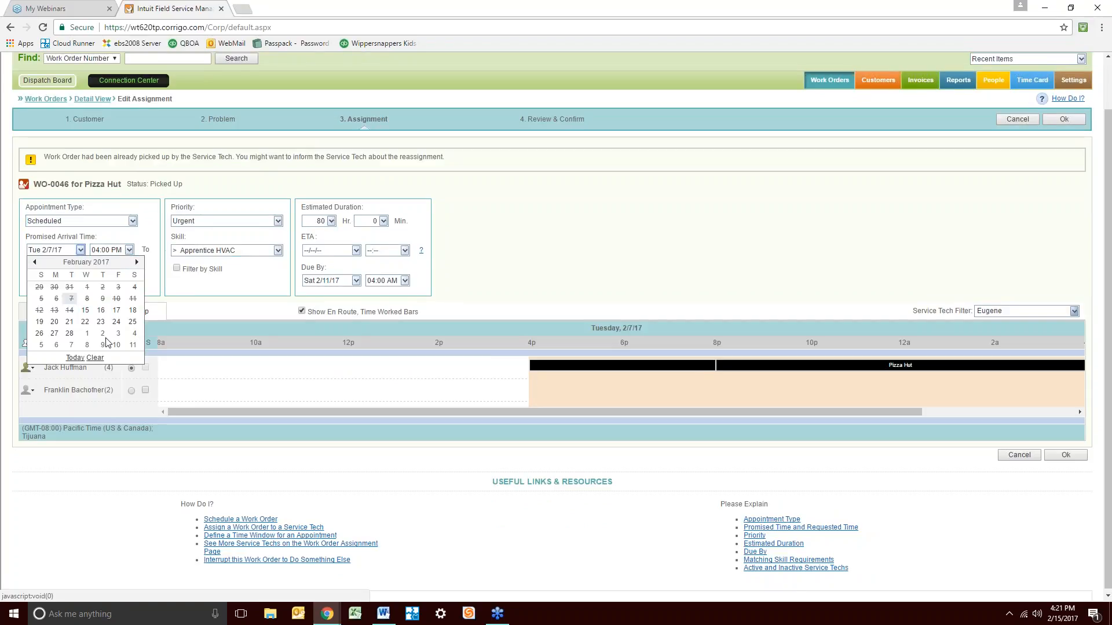
left_click(86, 311)
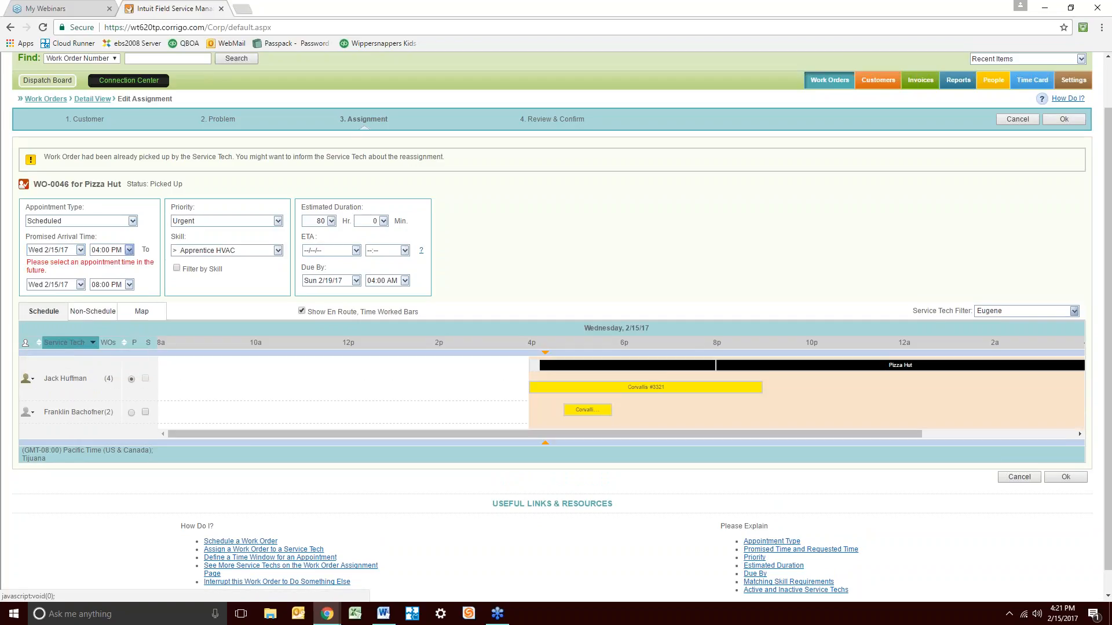
left_click(129, 250)
key("Return")
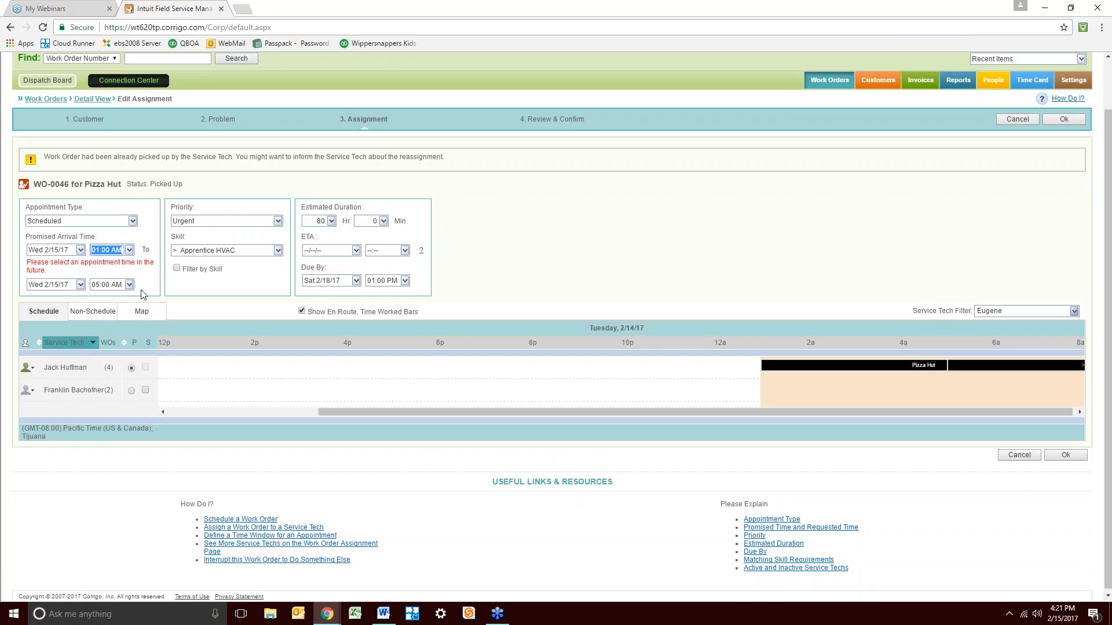
left_click(144, 283)
left_click(129, 250)
left_click(128, 322)
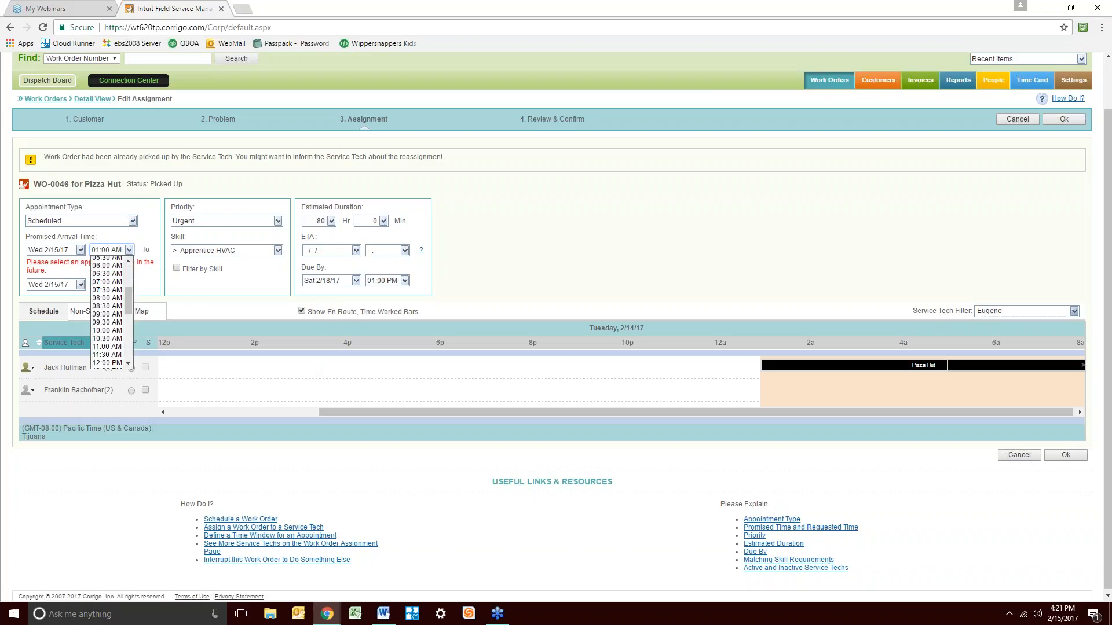
left_click(80, 249)
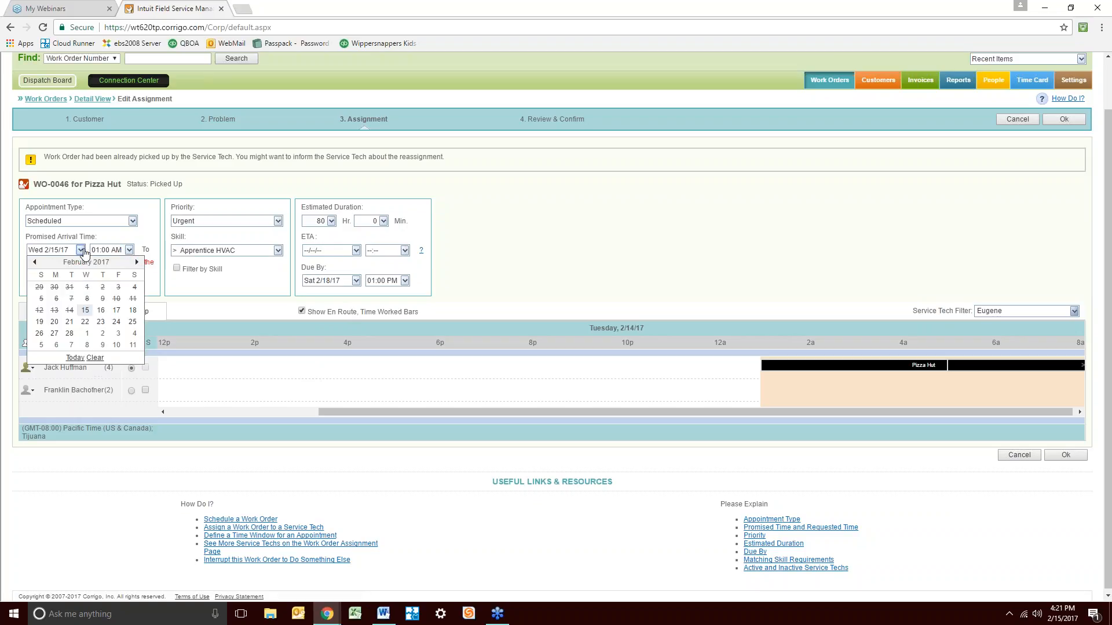
left_click(102, 314)
left_click(129, 250)
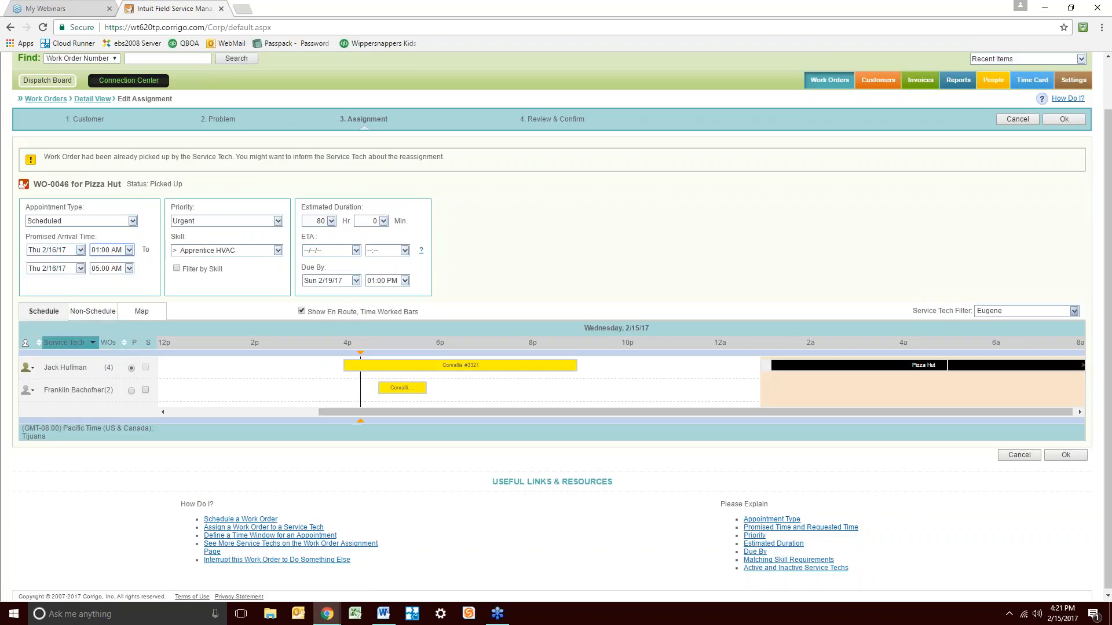
scroll(110, 336, "down", 2)
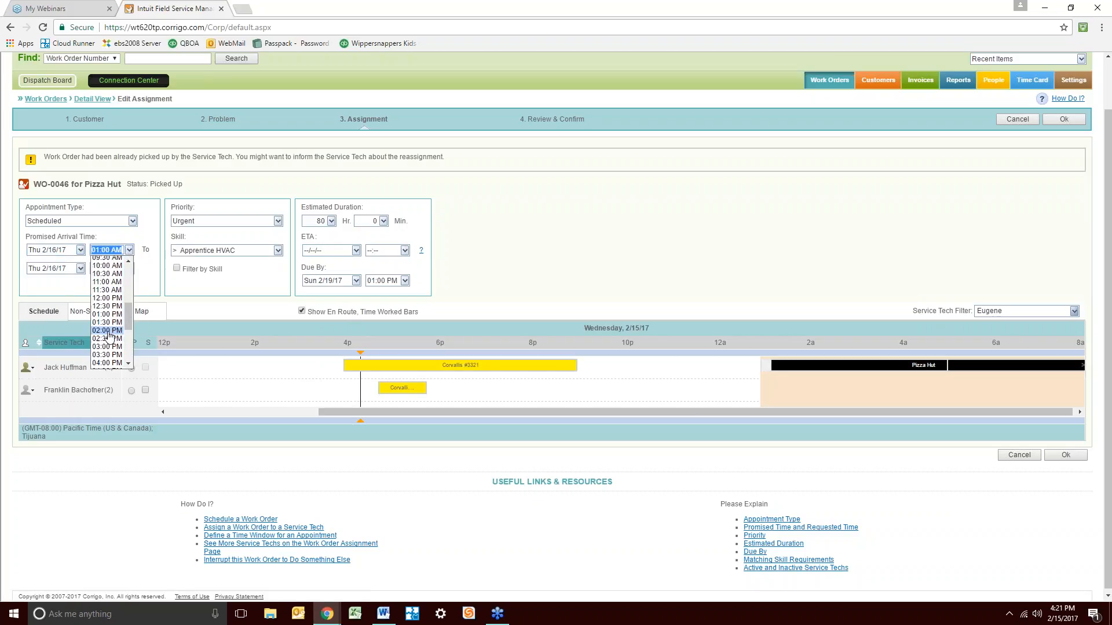
left_click(108, 266)
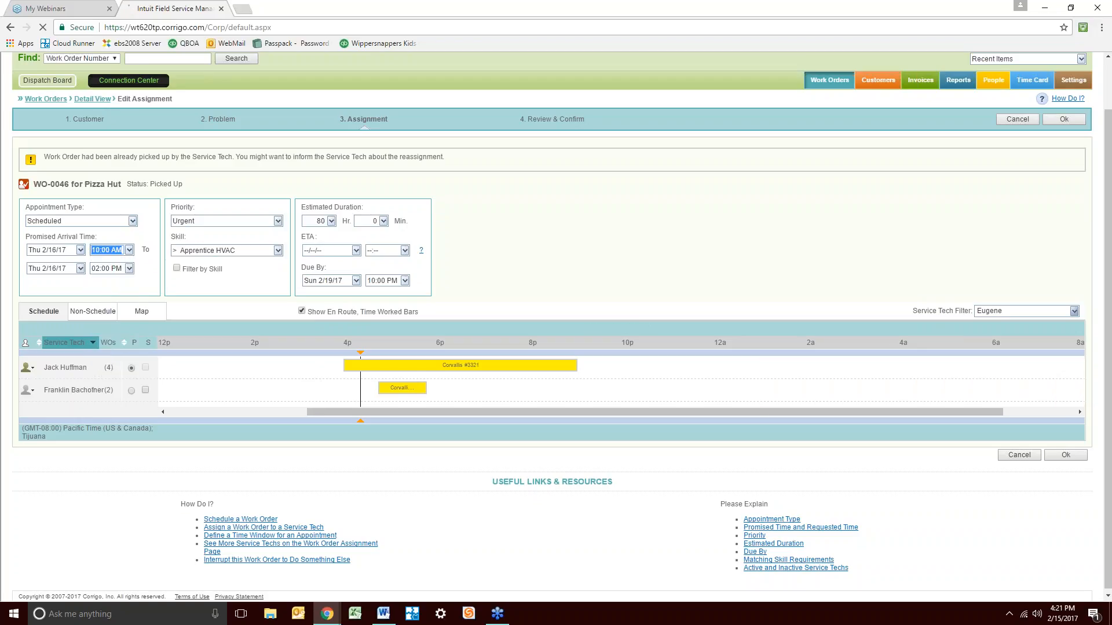
left_click(1069, 451)
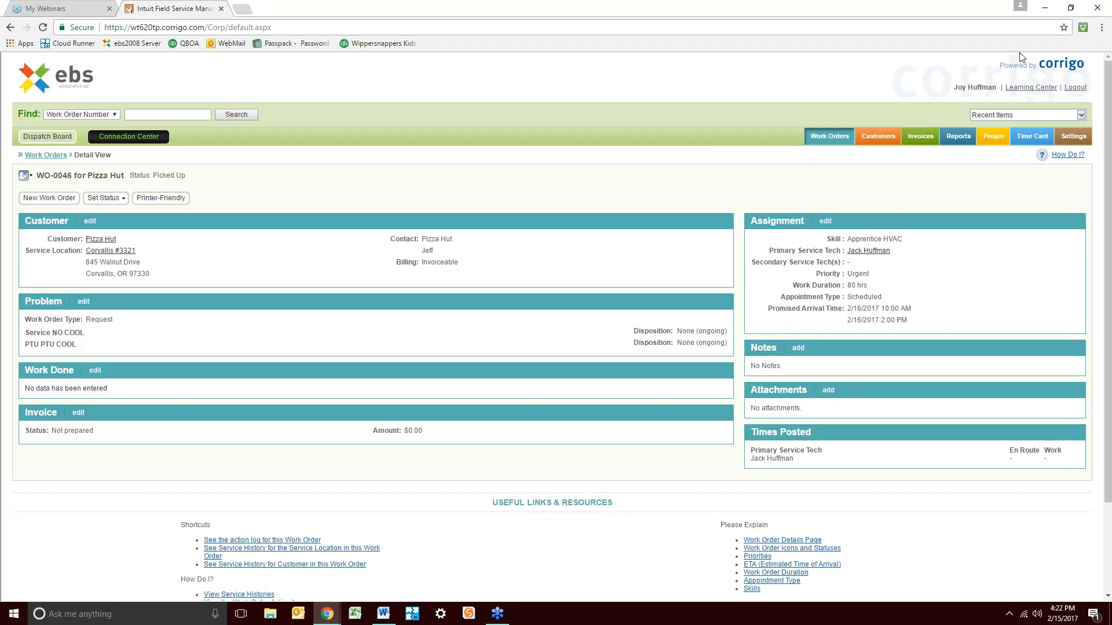
left_click(1068, 139)
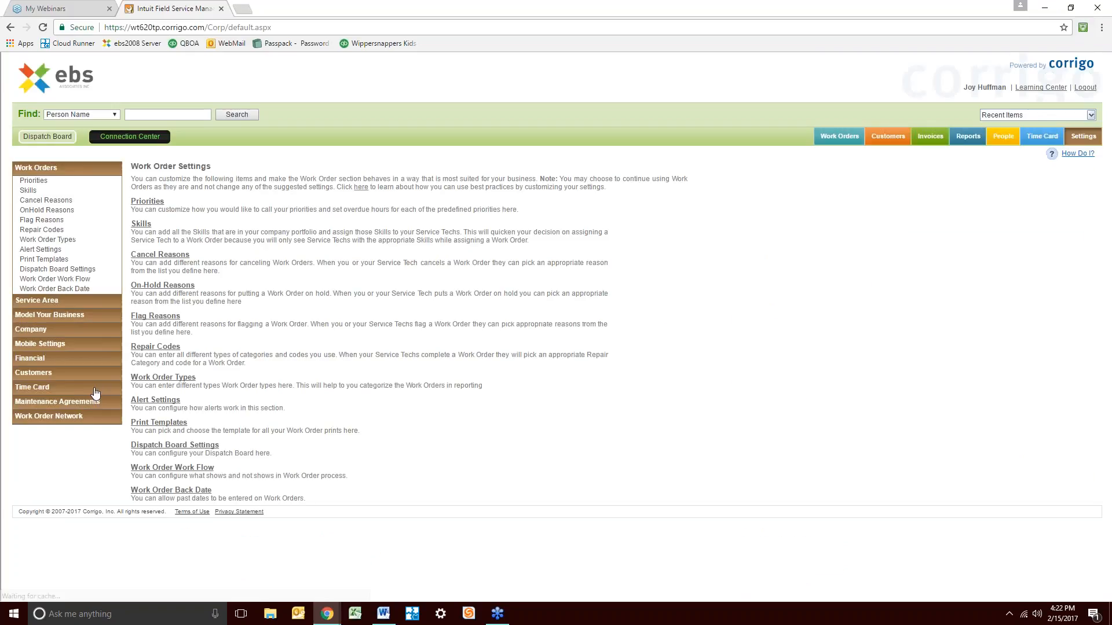
Go to the Financial settings and show the price list categories
left_click(47, 346)
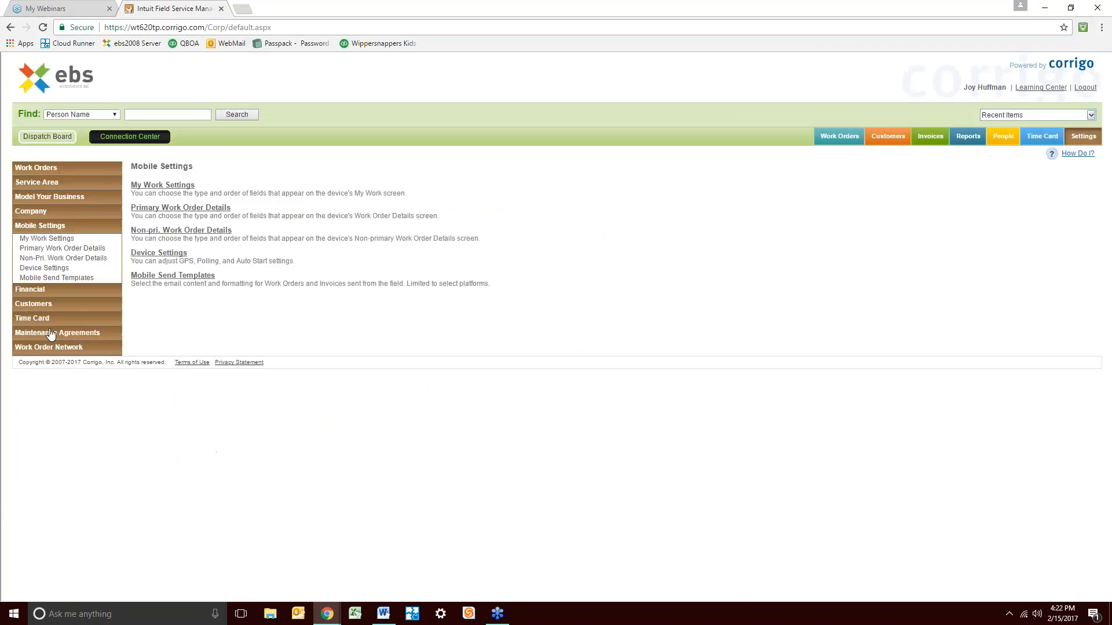
left_click(51, 197)
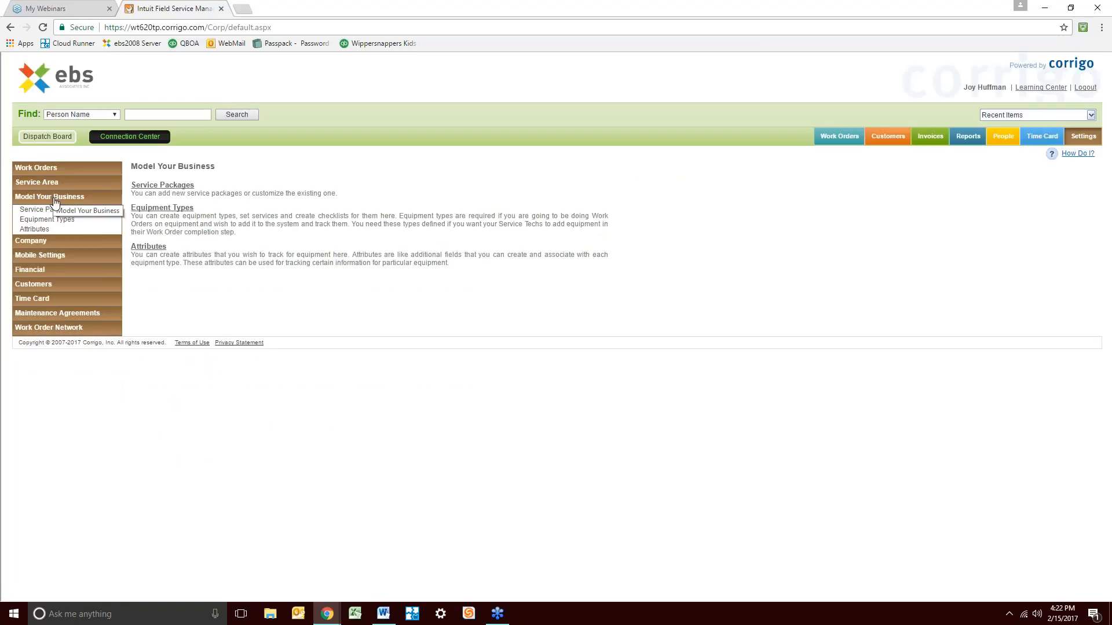
left_click(36, 270)
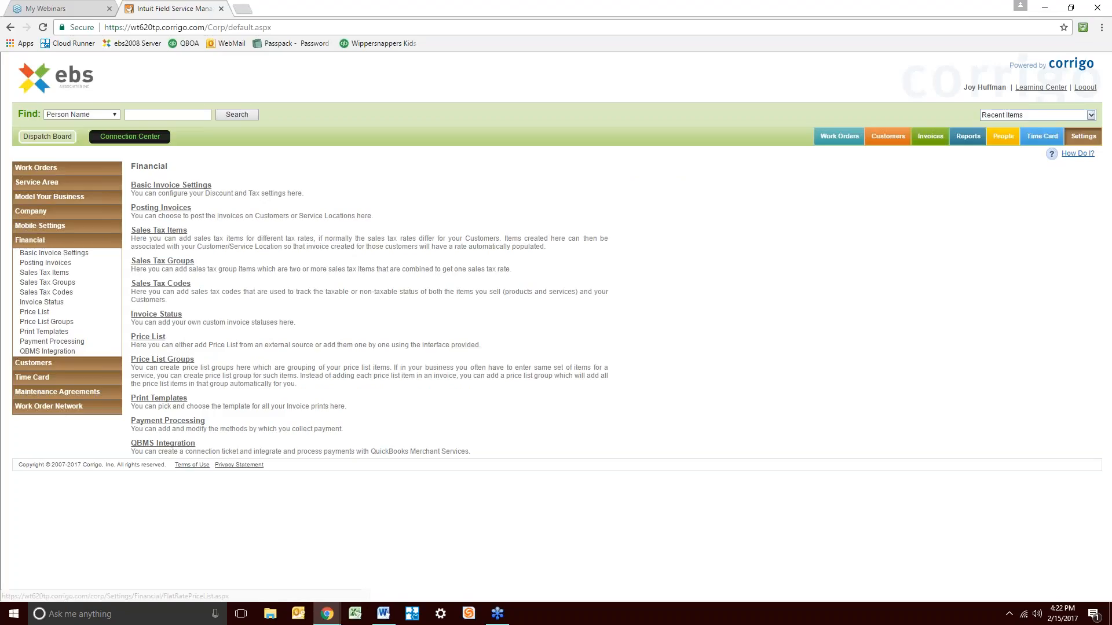
left_click(155, 341)
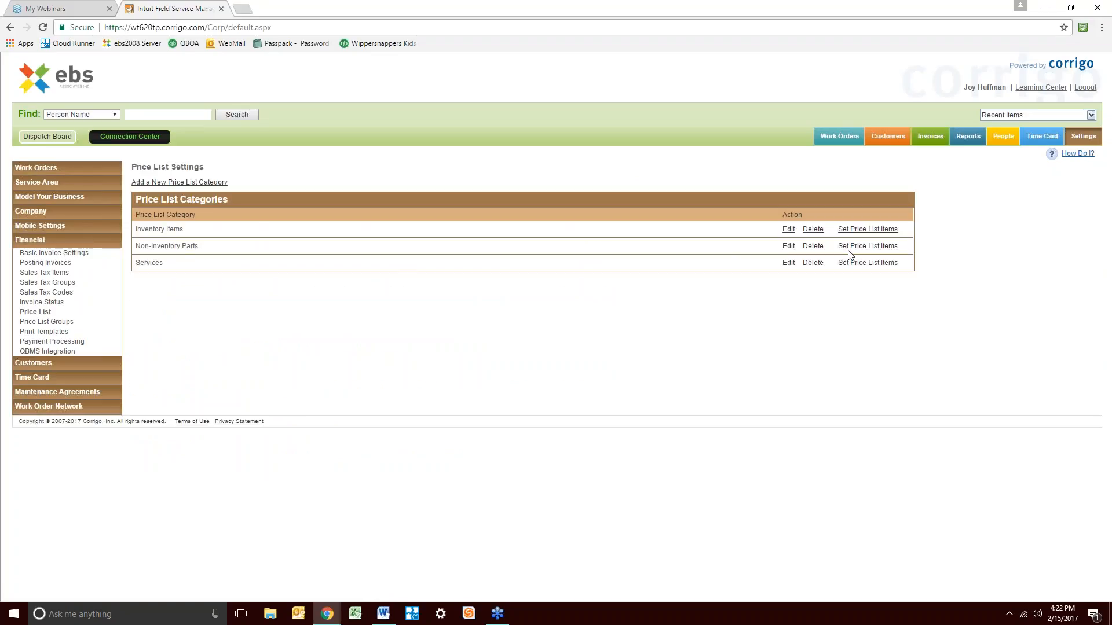
Open the Price List Items for the Services category
left_click(789, 265)
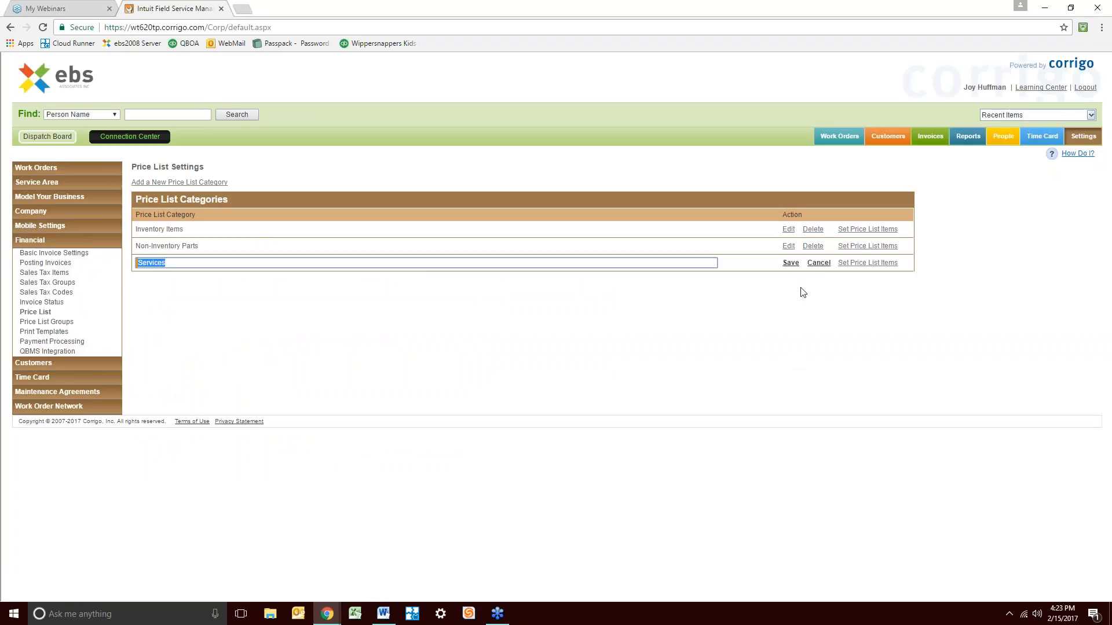
left_click(791, 265)
left_click(789, 264)
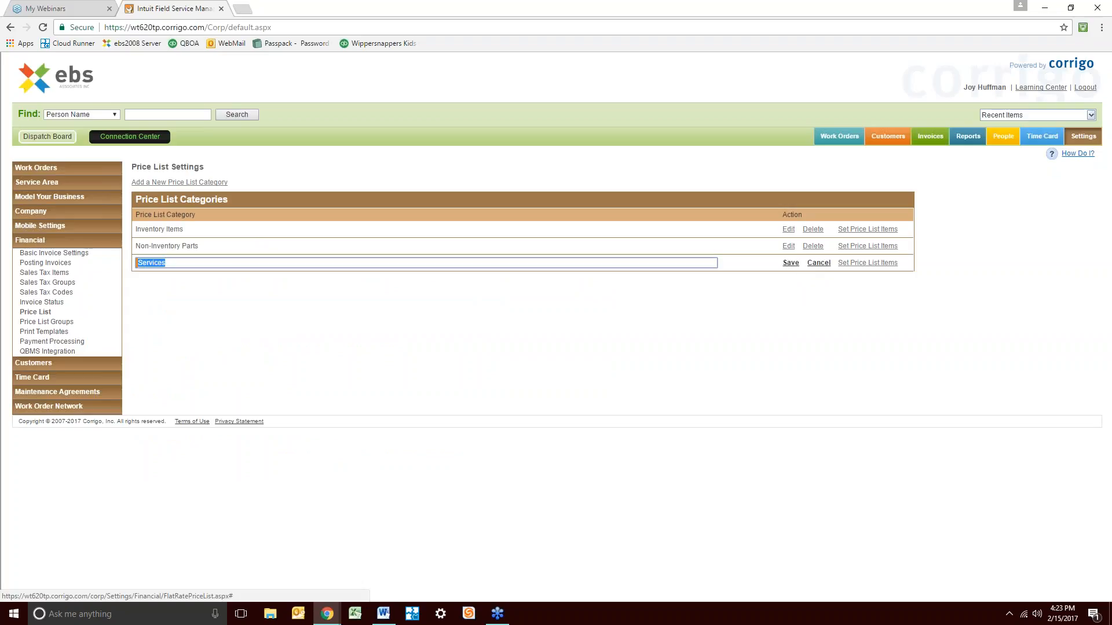
left_click(793, 264)
left_click(882, 262)
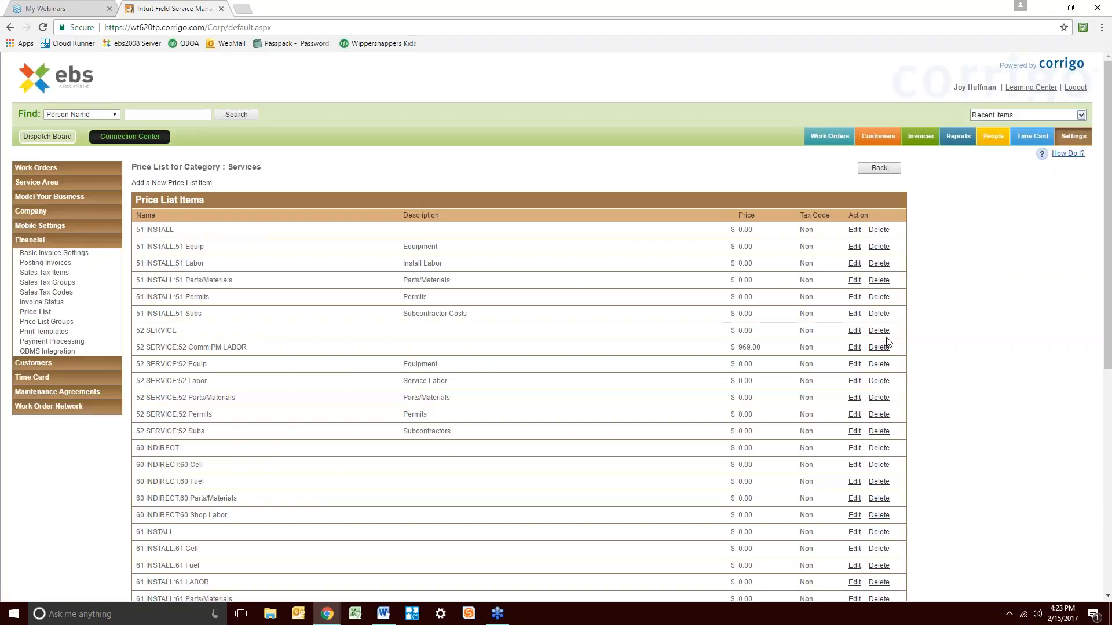
scroll(889, 343, "down", 2)
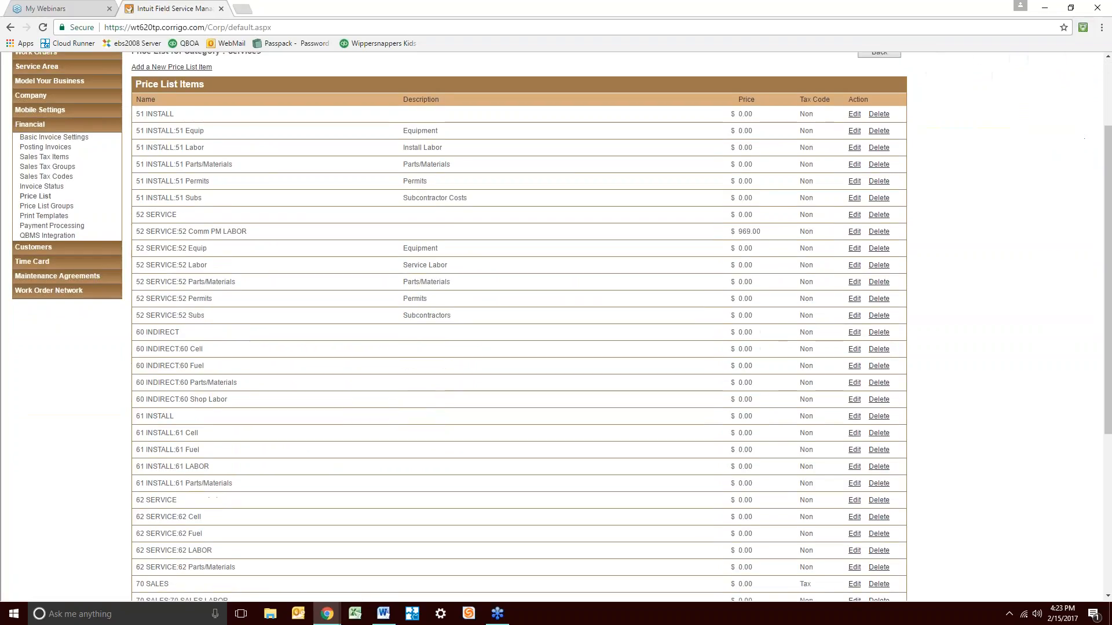
scroll(203, 281, "up", 2)
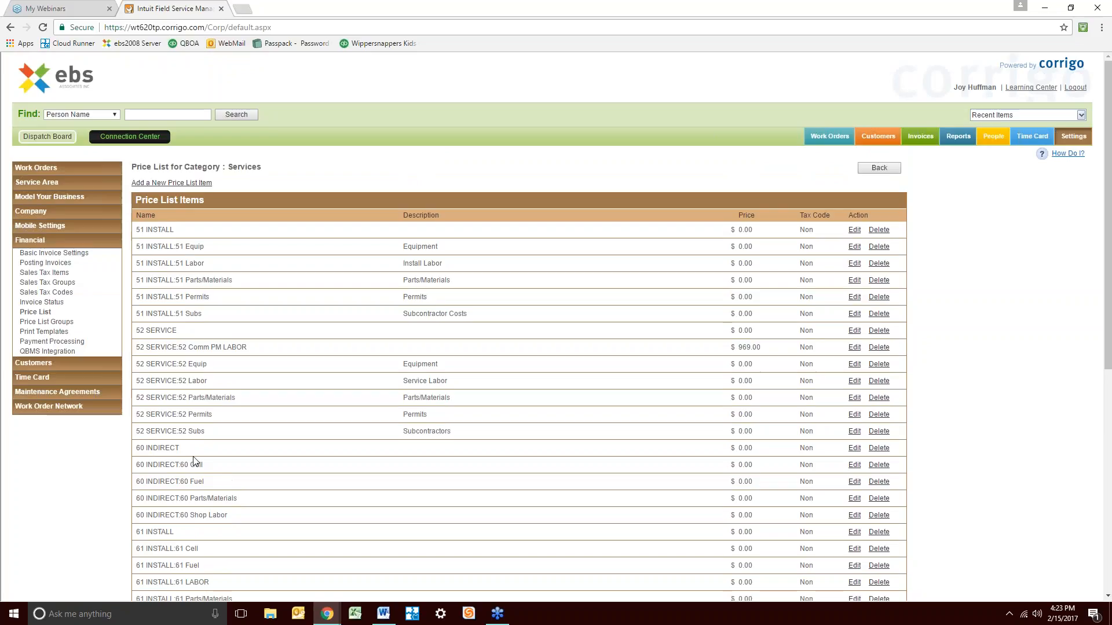
scroll(244, 376, "down", 7)
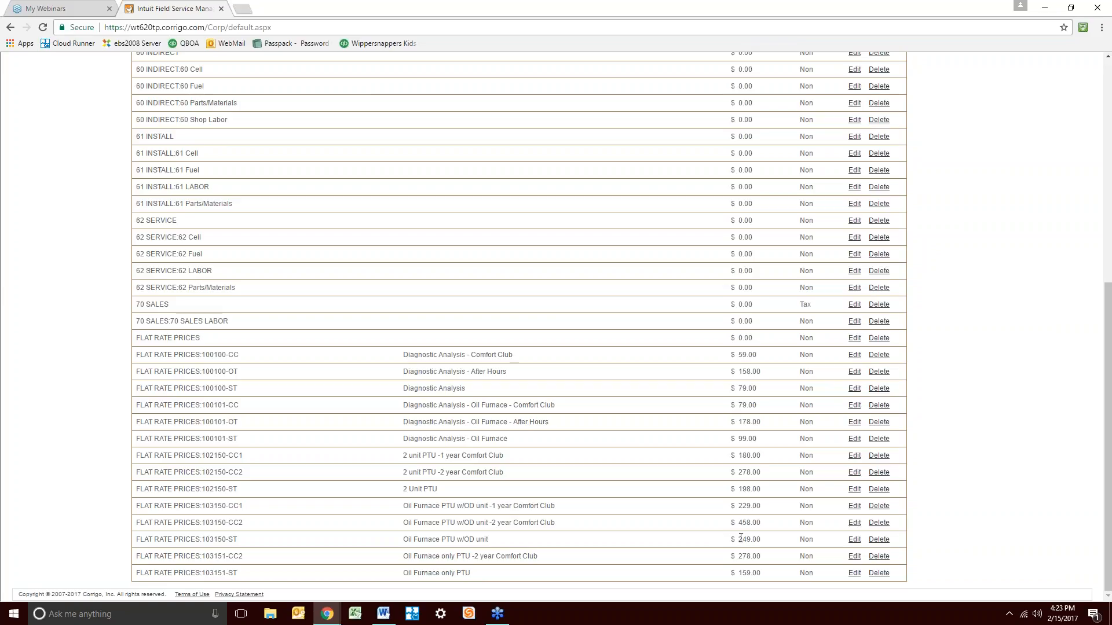
scroll(598, 396, "up", 1)
scroll(599, 396, "up", 7)
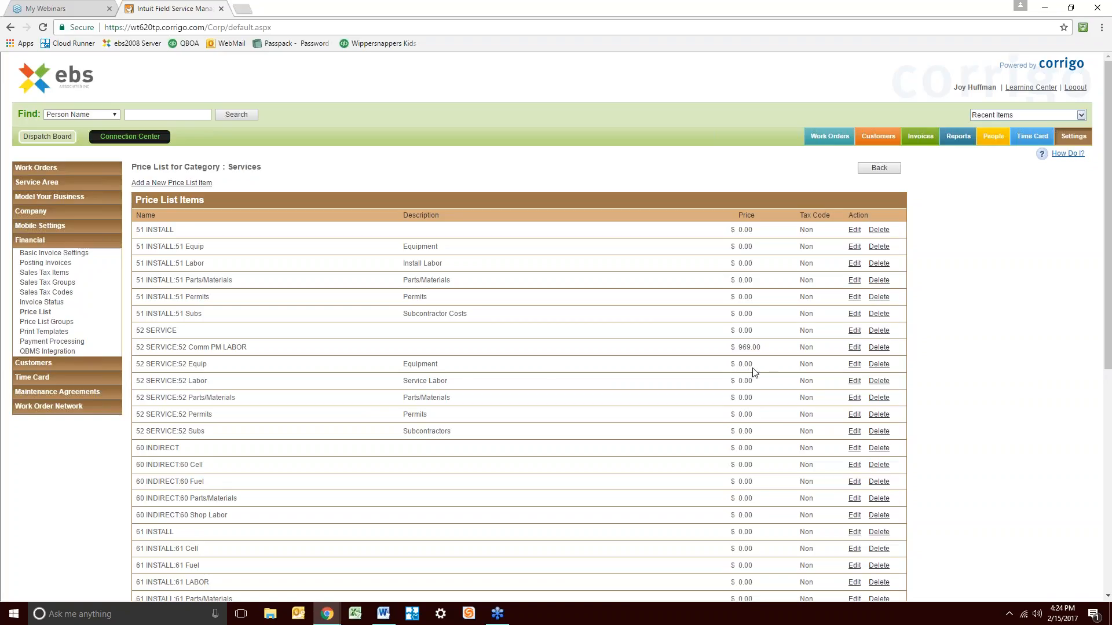
Change the 52 SERVICE:52 Equip price from 0.00 to 5,000 and save it
left_click(854, 365)
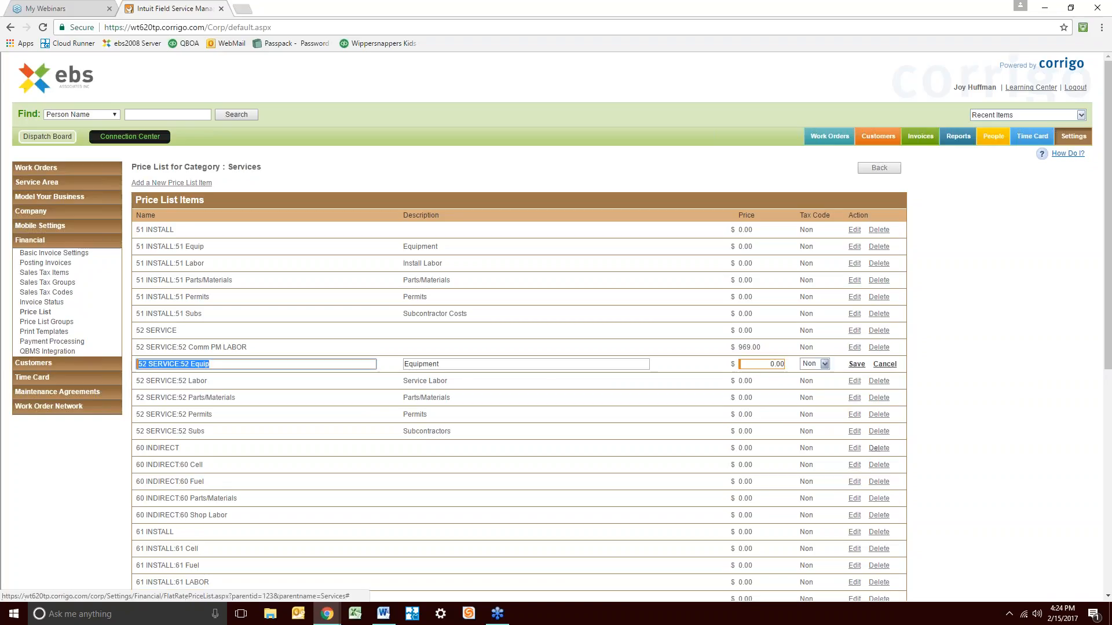
double_click(782, 363)
type("5,00")
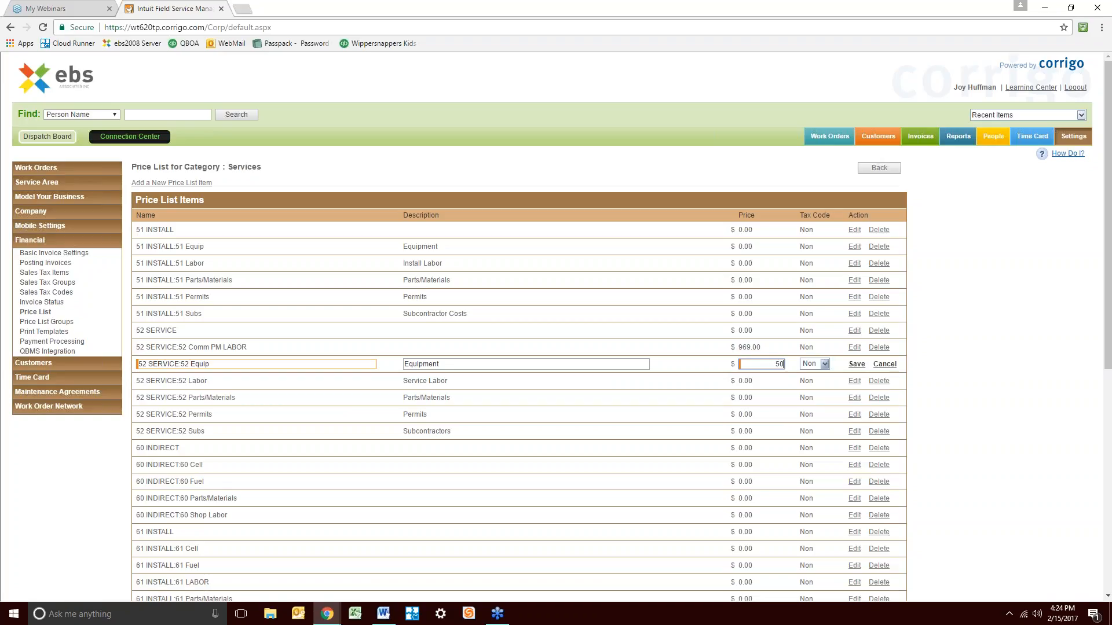
type("00.0")
key("Tab")
left_click(857, 364)
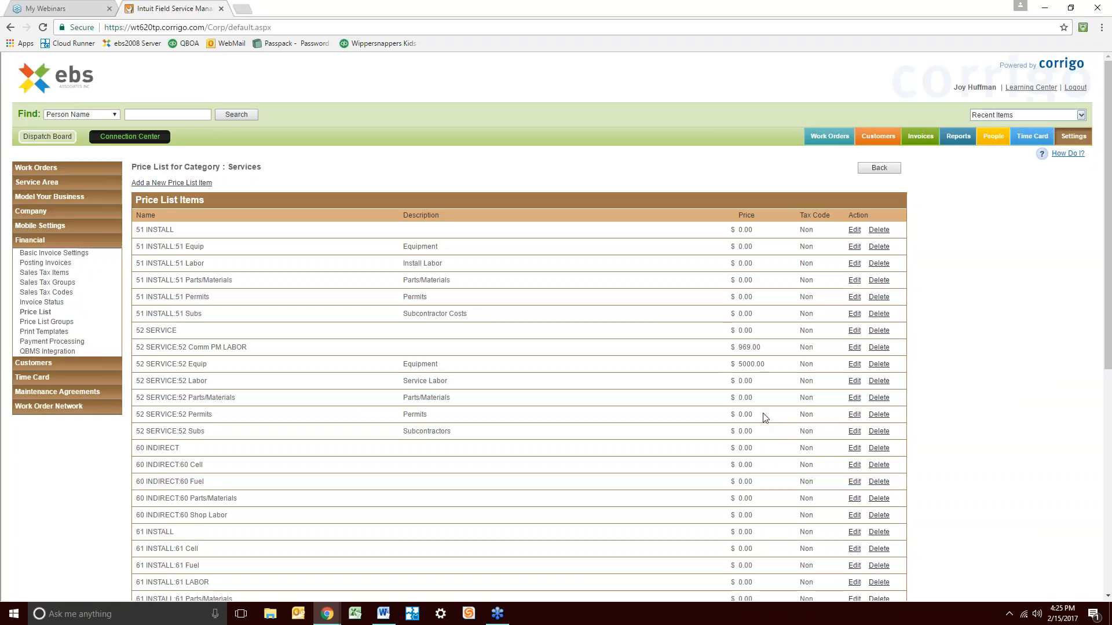
scroll(600, 468, "down", 7)
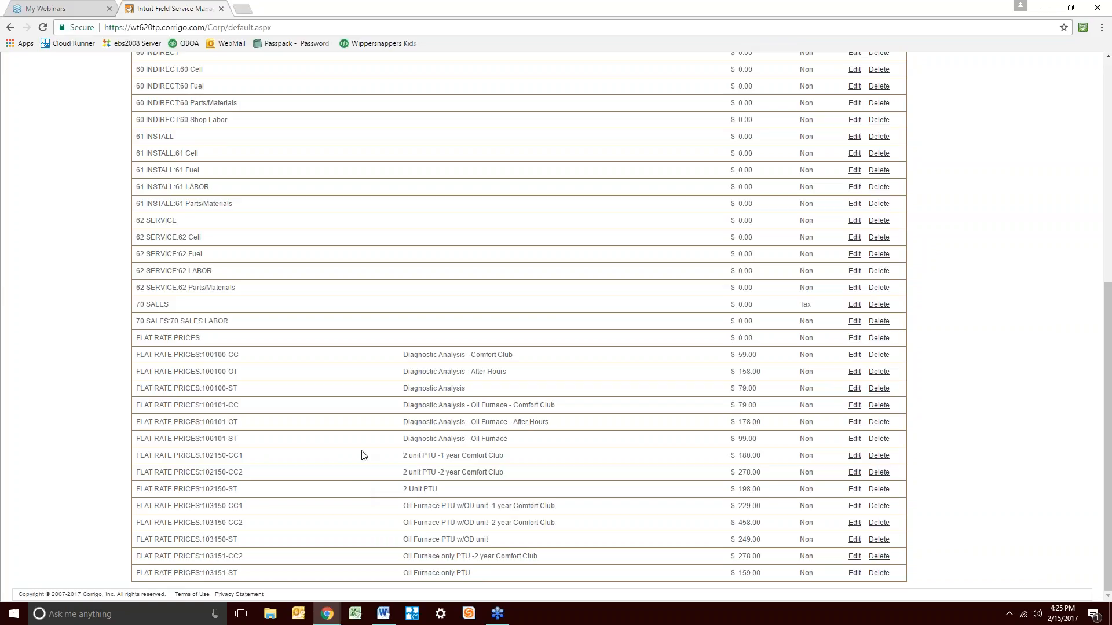
Go to the Invoices page's Not Prepared list showing WO-0035, WO-0046 and WO-0059
scroll(361, 454, "up", 7)
scroll(471, 411, "down", 3)
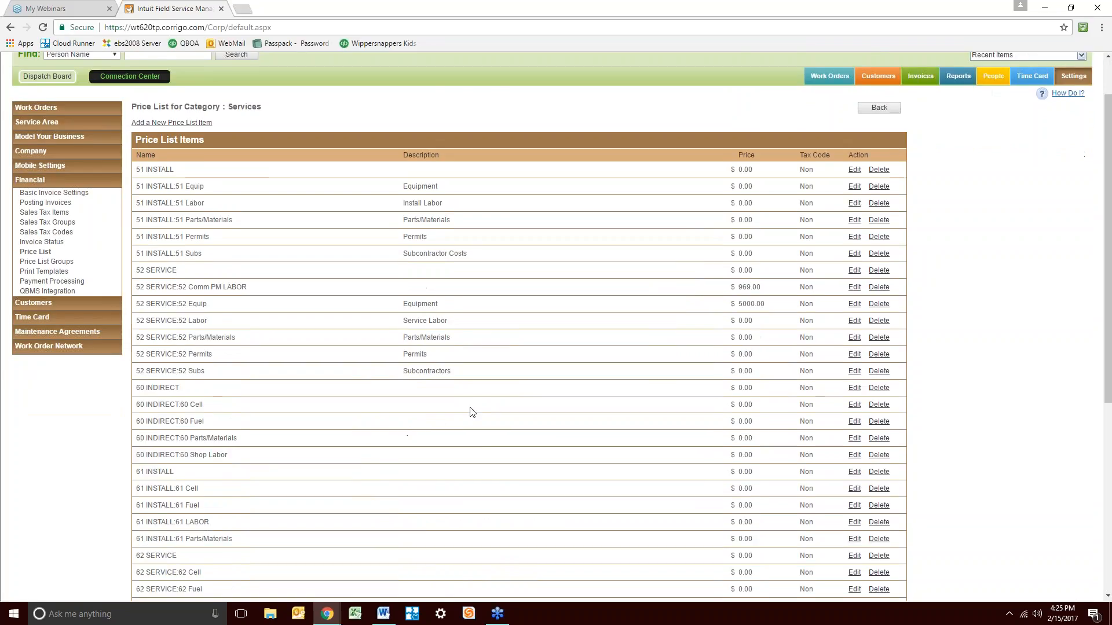
scroll(489, 424, "up", 2)
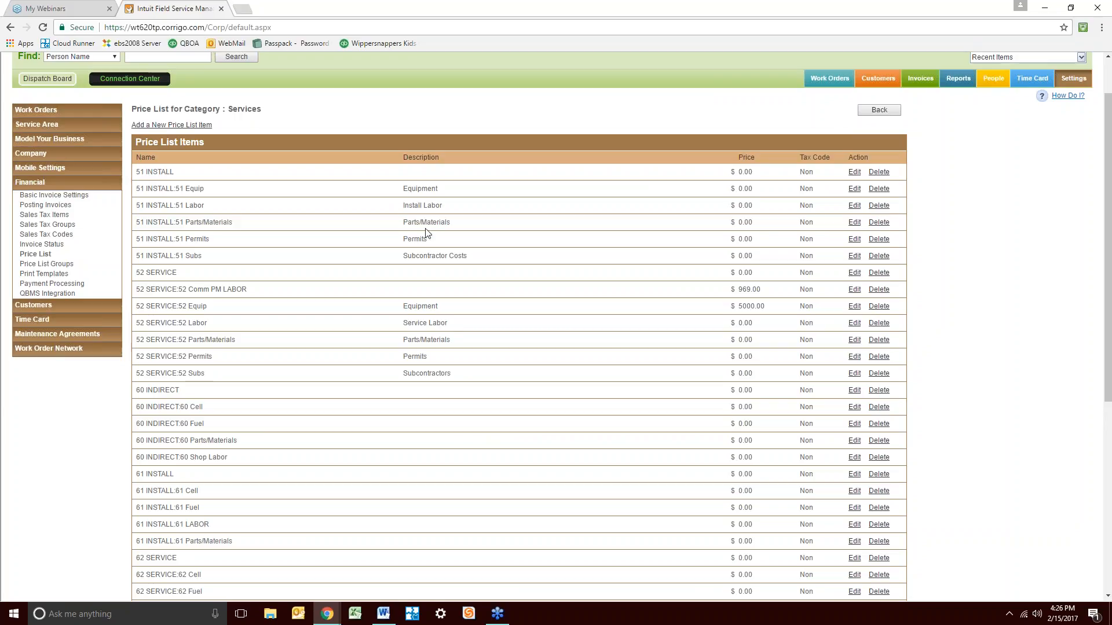
left_click(925, 81)
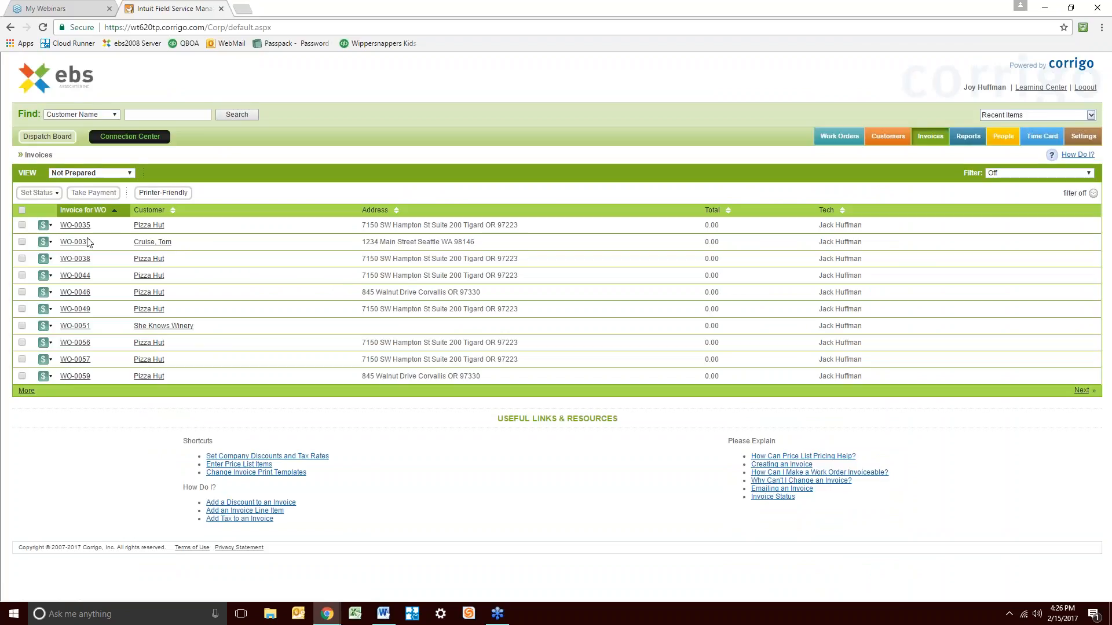
Open the WO-0037 invoice and add the 51 INSTALL:51 Labor and 51 INSTALL:51 Parts/Materials charges
left_click(81, 242)
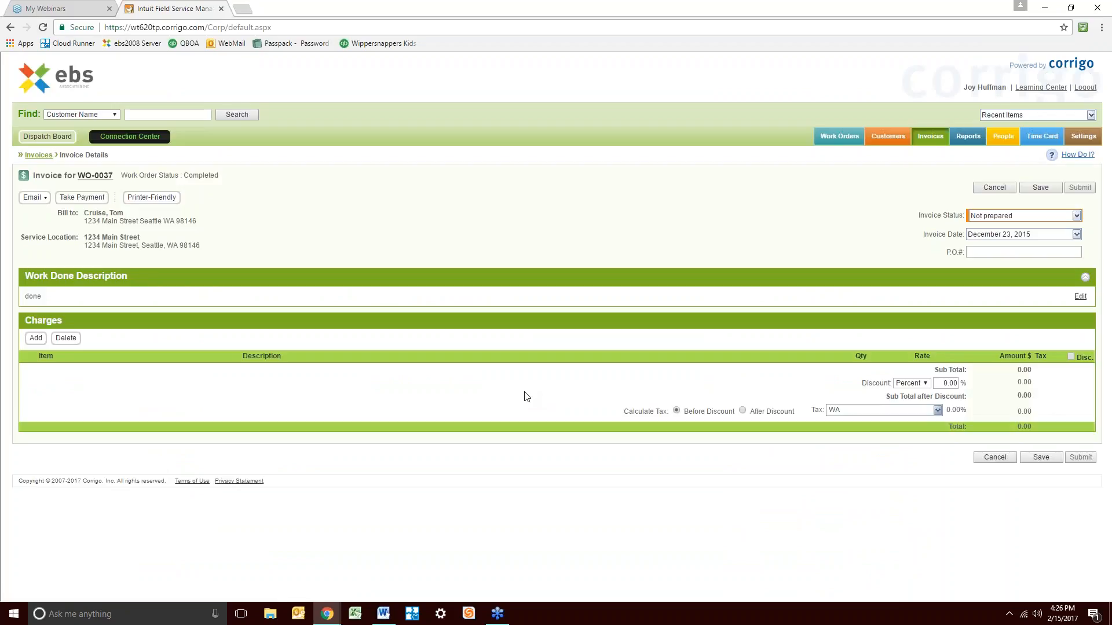
left_click(34, 336)
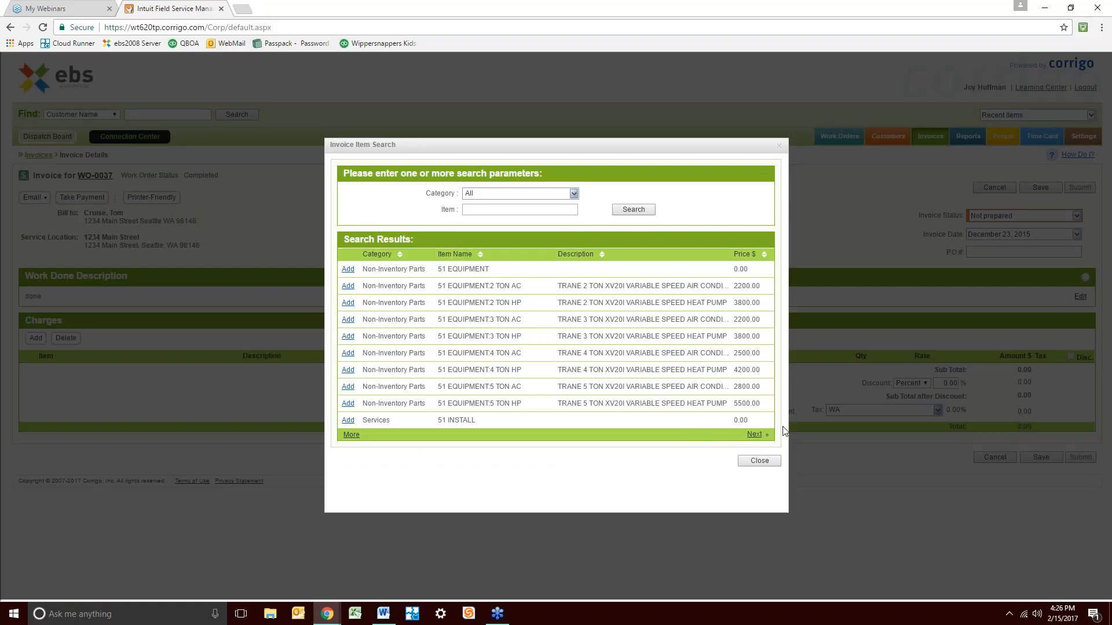
left_click(754, 435)
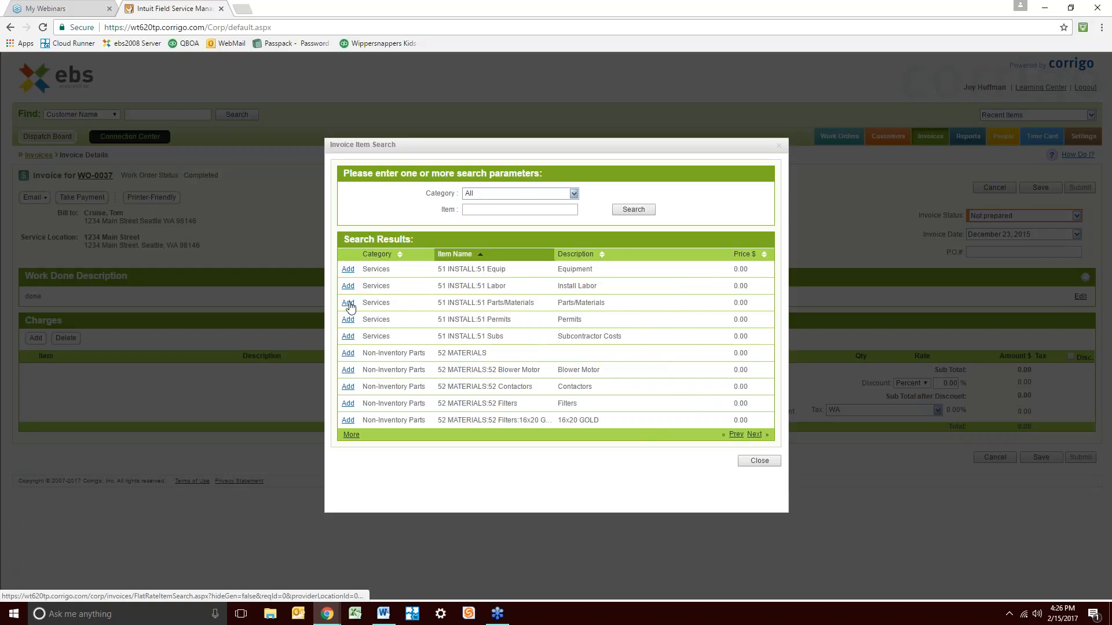
left_click(348, 286)
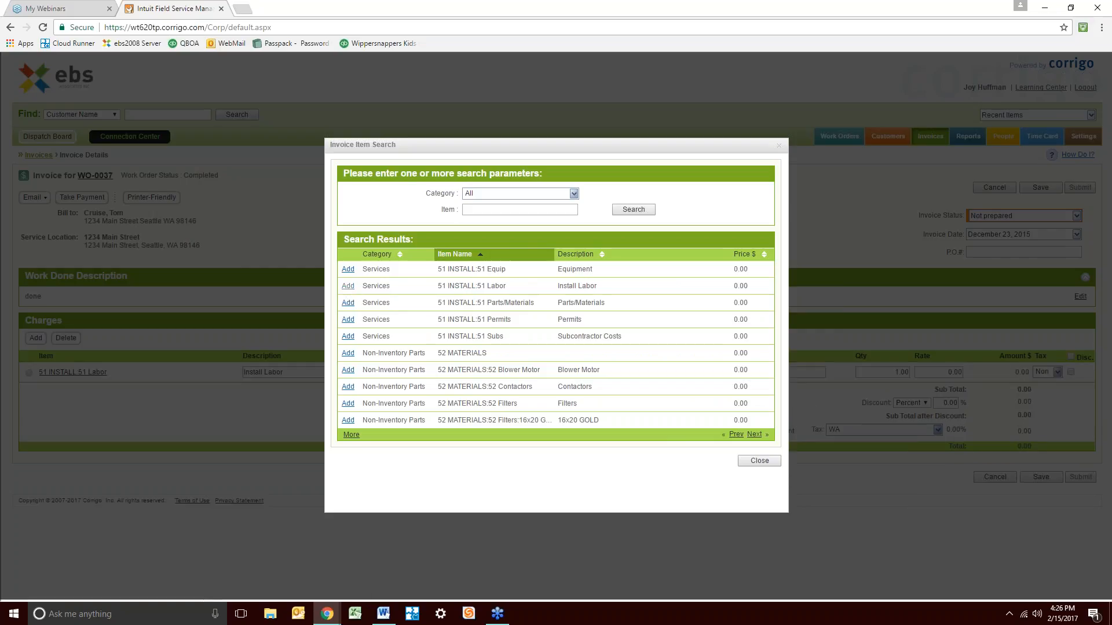
left_click(348, 303)
left_click(759, 461)
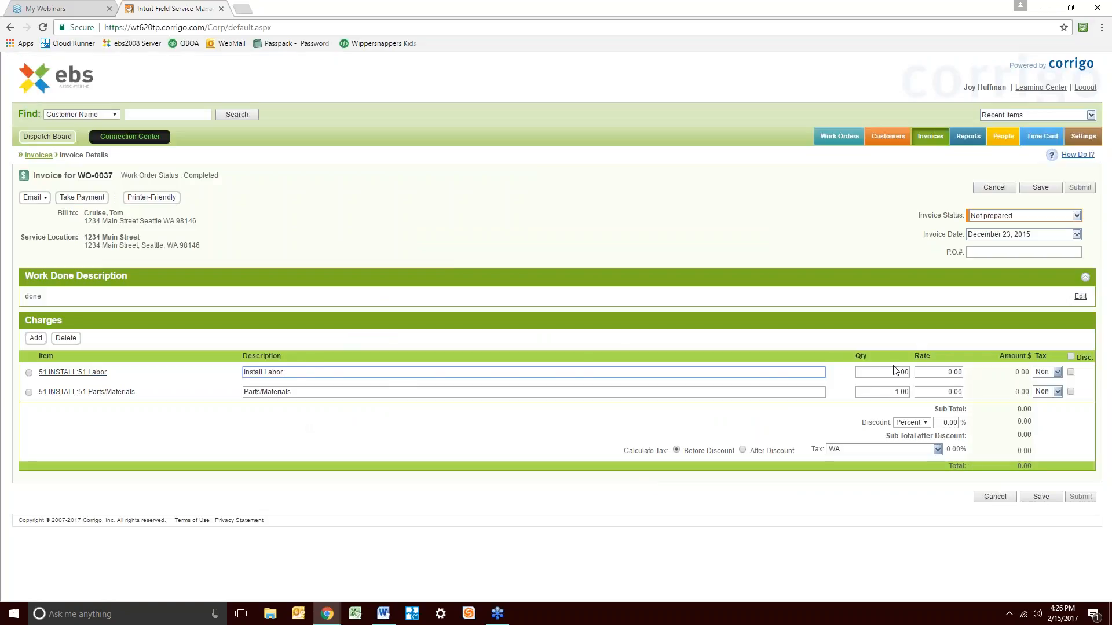
Set the labor line rate to 500 and the parts/materials rate to 275
left_click(935, 371)
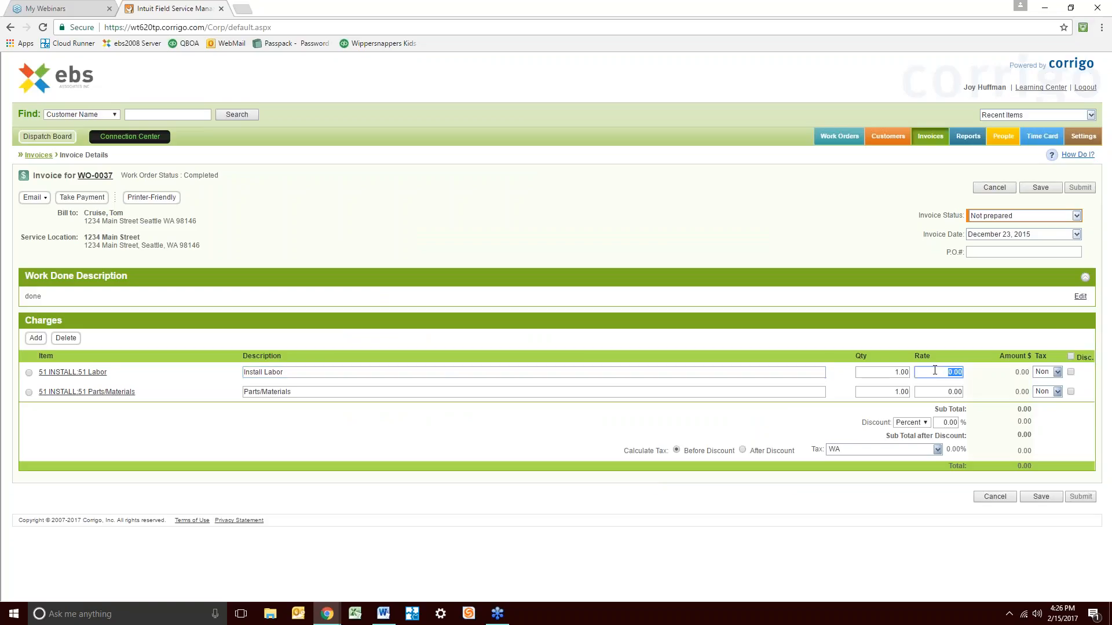
type("500")
key("Tab")
left_click(947, 389)
type("275")
key("Tab")
Add a 51 EQUIPMENT:3 TON AC charge line and select the Parts/Materials row
left_click(37, 340)
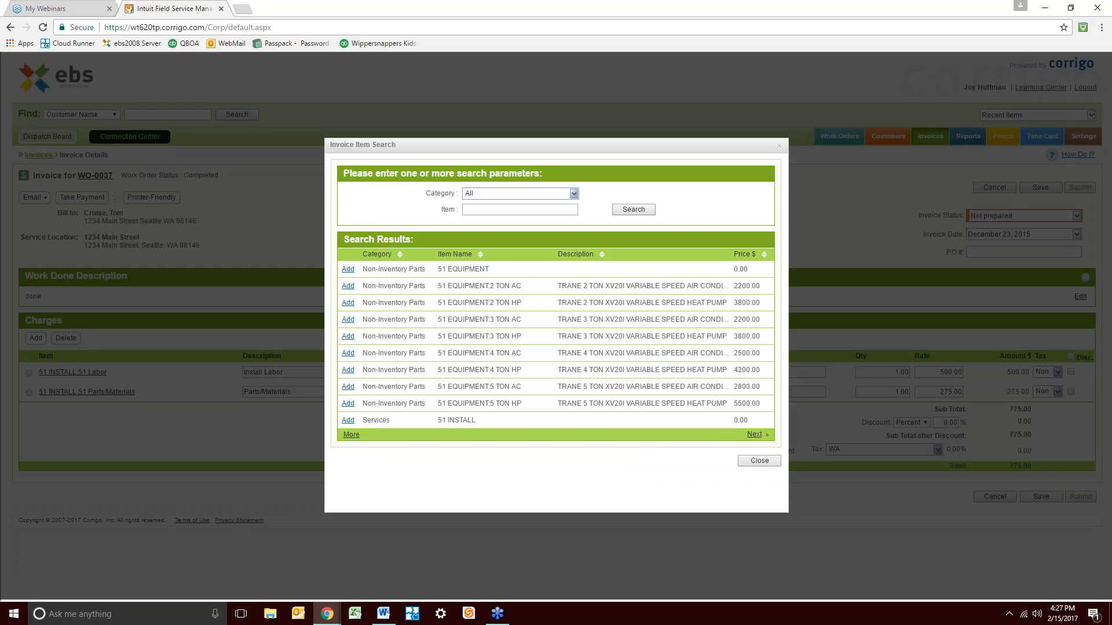
left_click(348, 320)
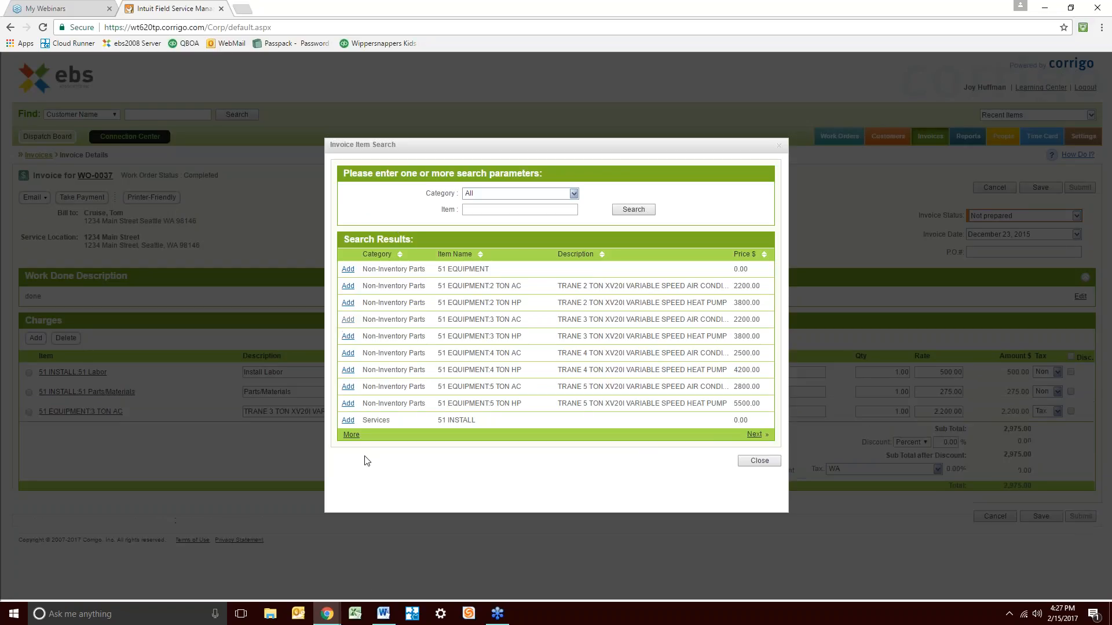
left_click(759, 462)
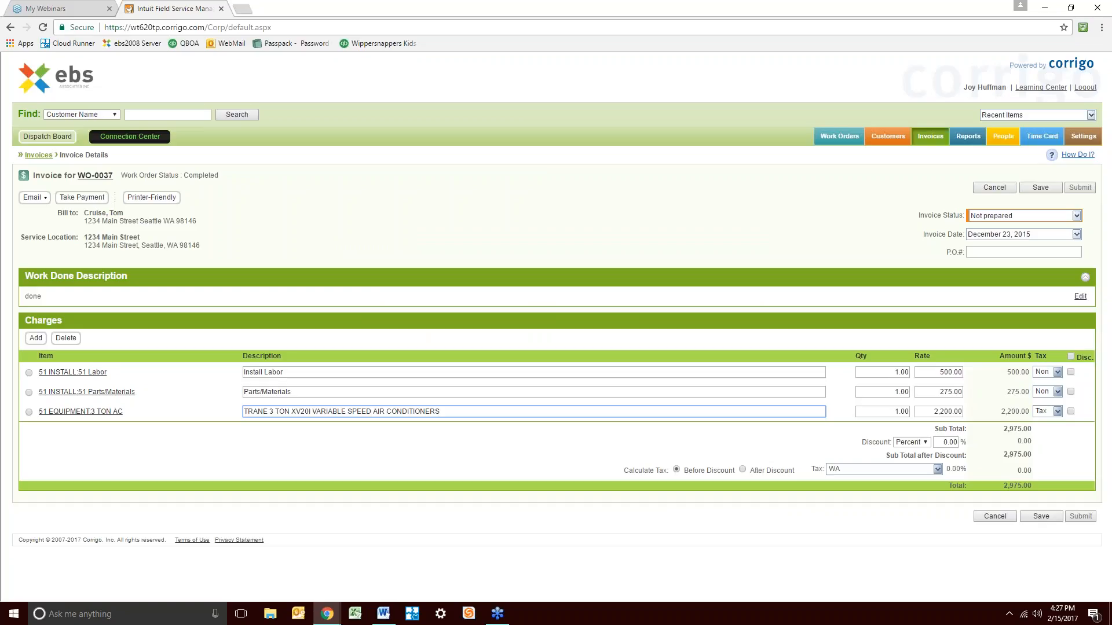
left_click(29, 392)
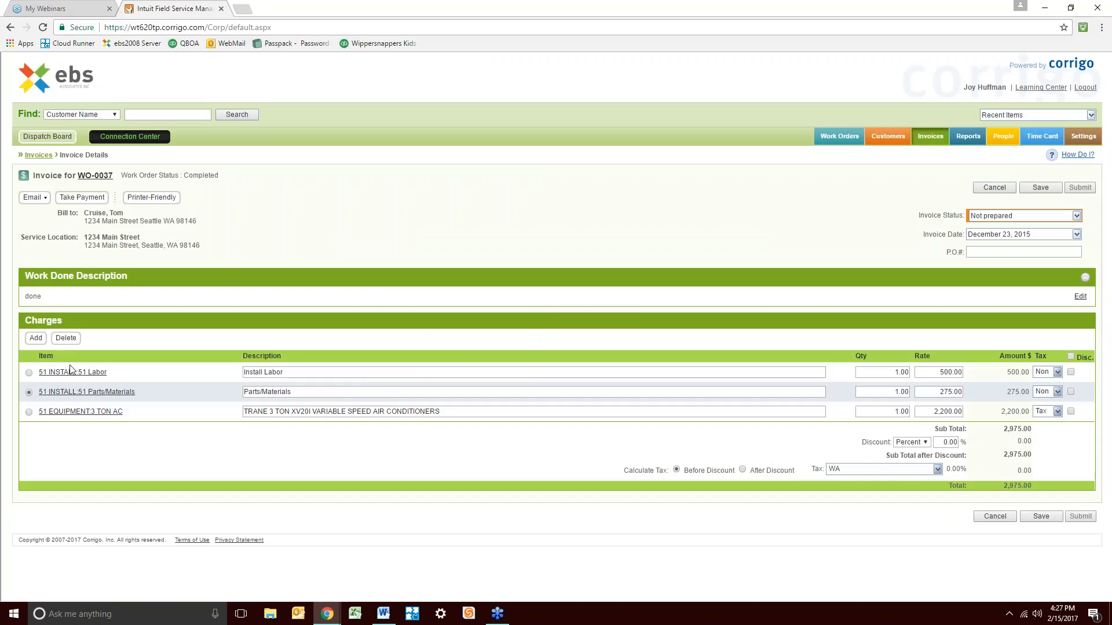
Delete the Parts/Materials charge and rename the labor line 'Installation of Trane'
left_click(66, 339)
left_click(618, 94)
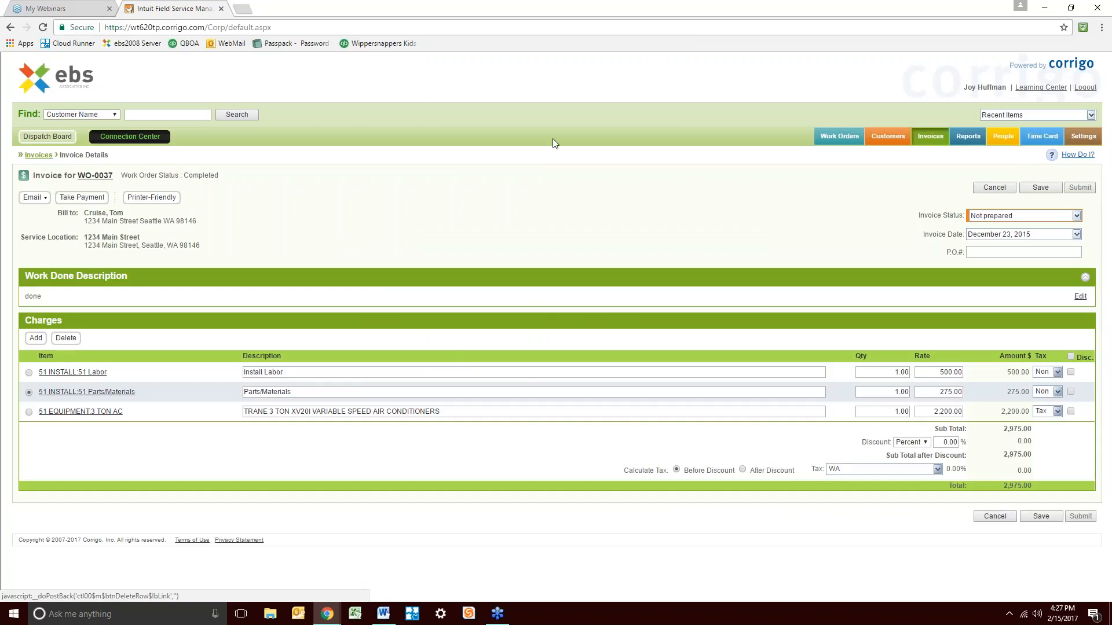
left_click(292, 373)
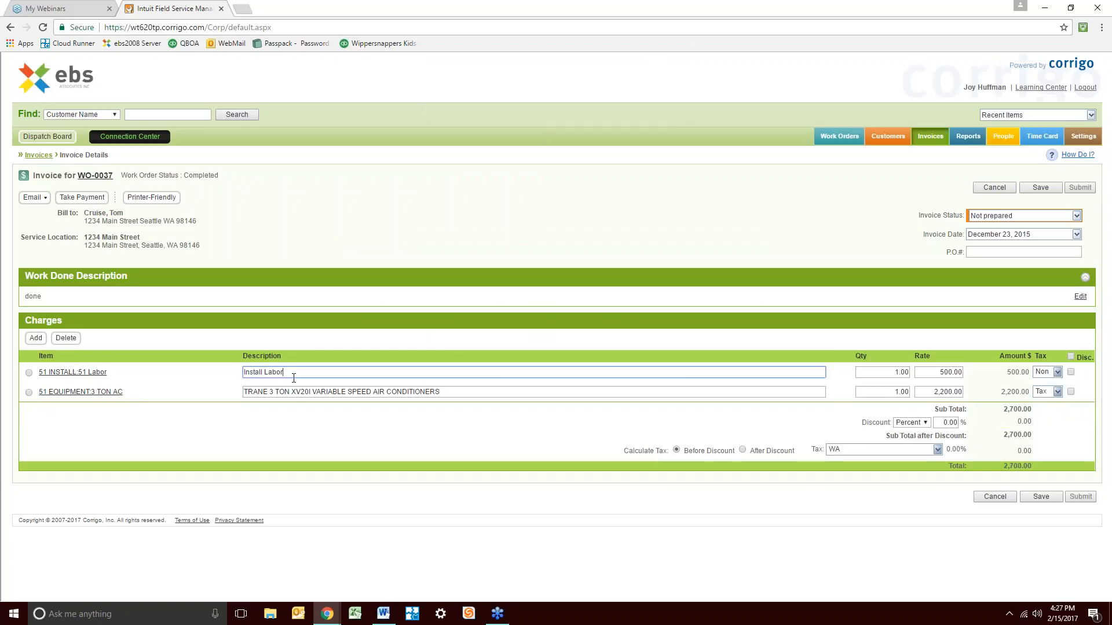
left_click_drag(293, 372, 243, 373)
type("Installation of Trane")
Search the item list for more equipment charges, then return to the invoice
left_click(29, 341)
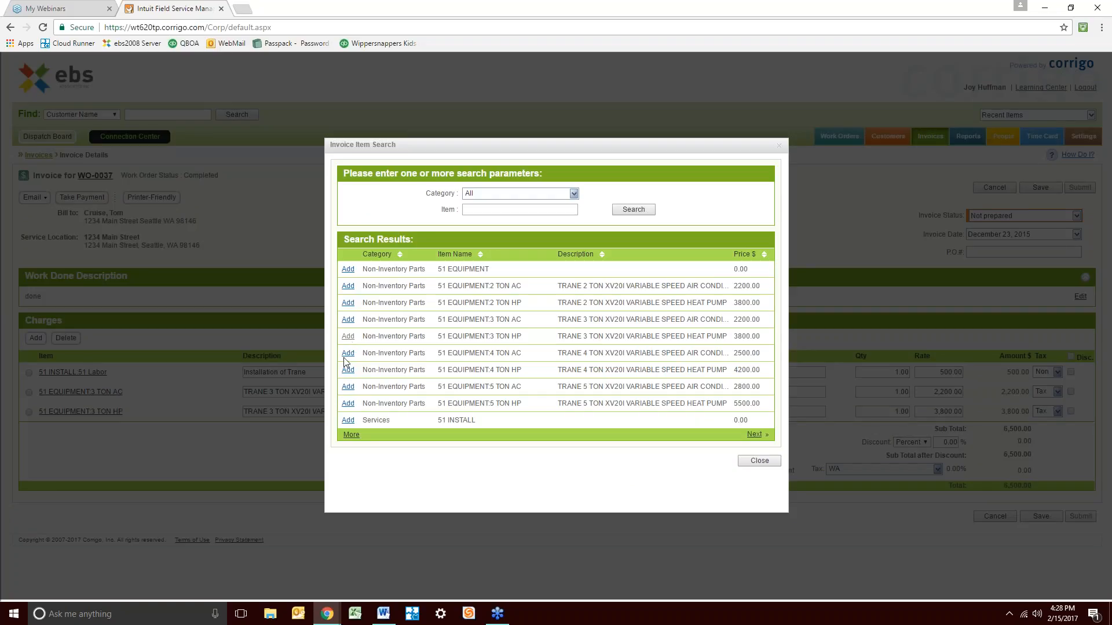
left_click(759, 461)
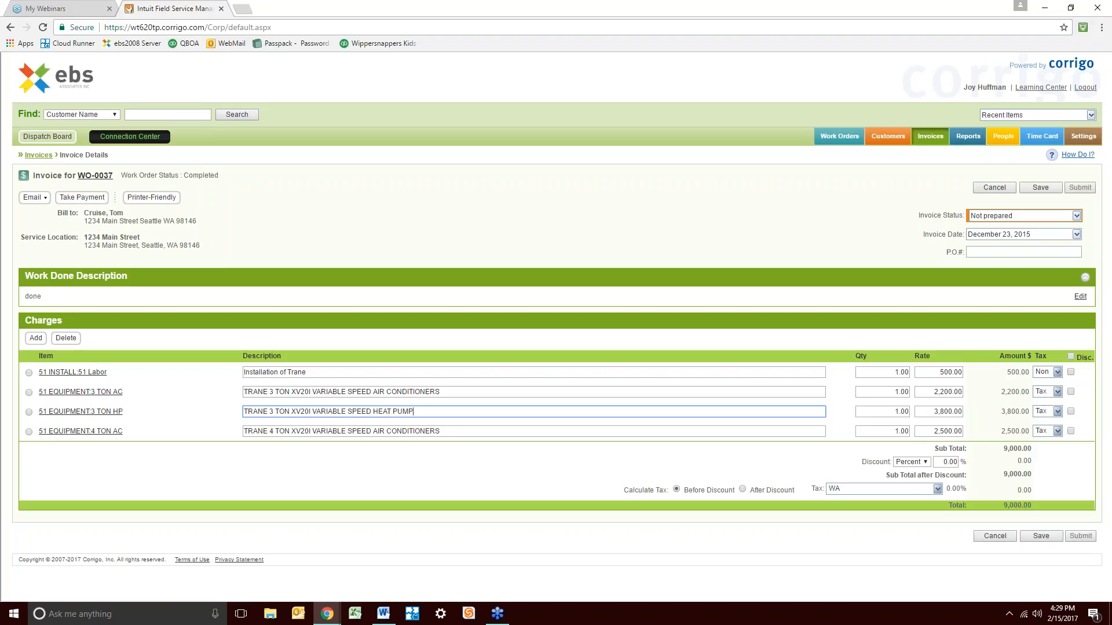
Save the WO-0037 invoice with its four charge lines totaling 9000.00
left_click(1042, 536)
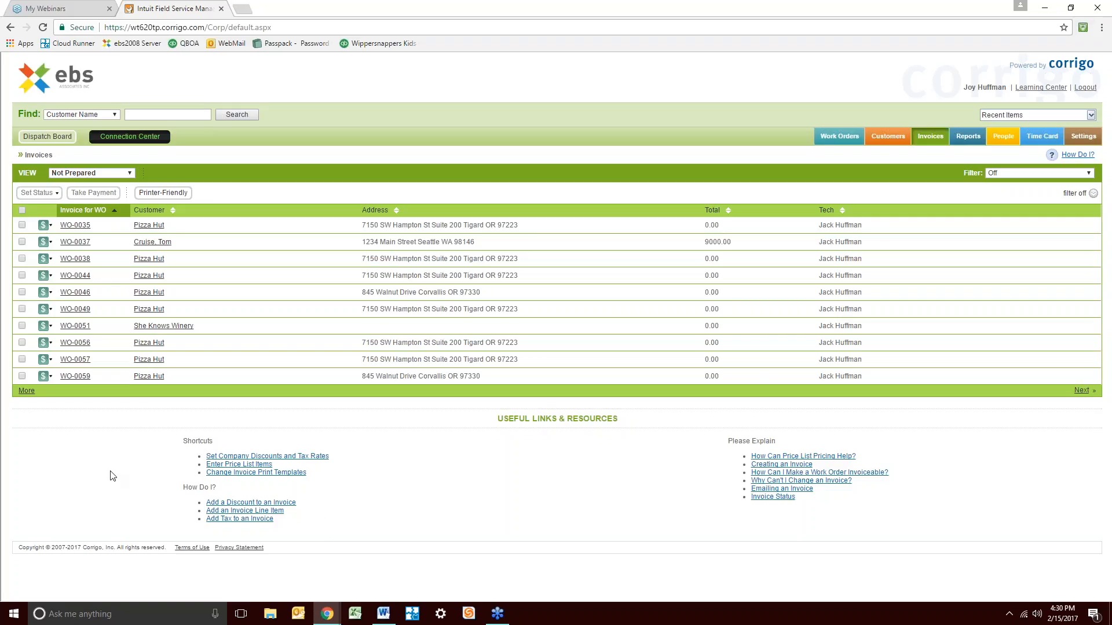
View She Knows Winery's empty WO-0051 invoice, then go to the account settings
left_click(179, 329)
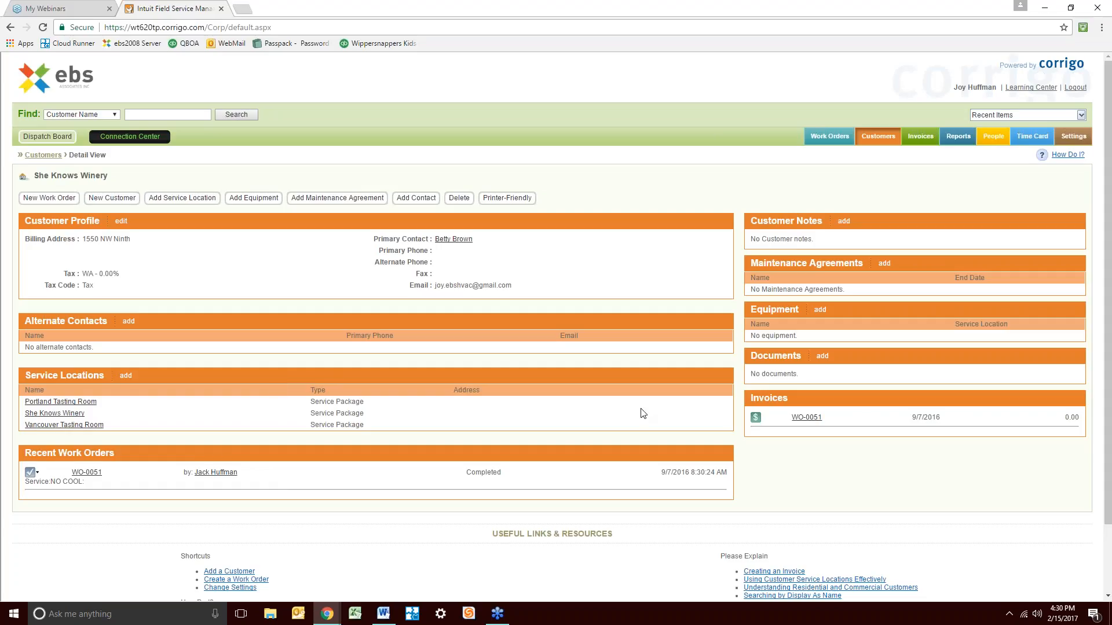
left_click(807, 416)
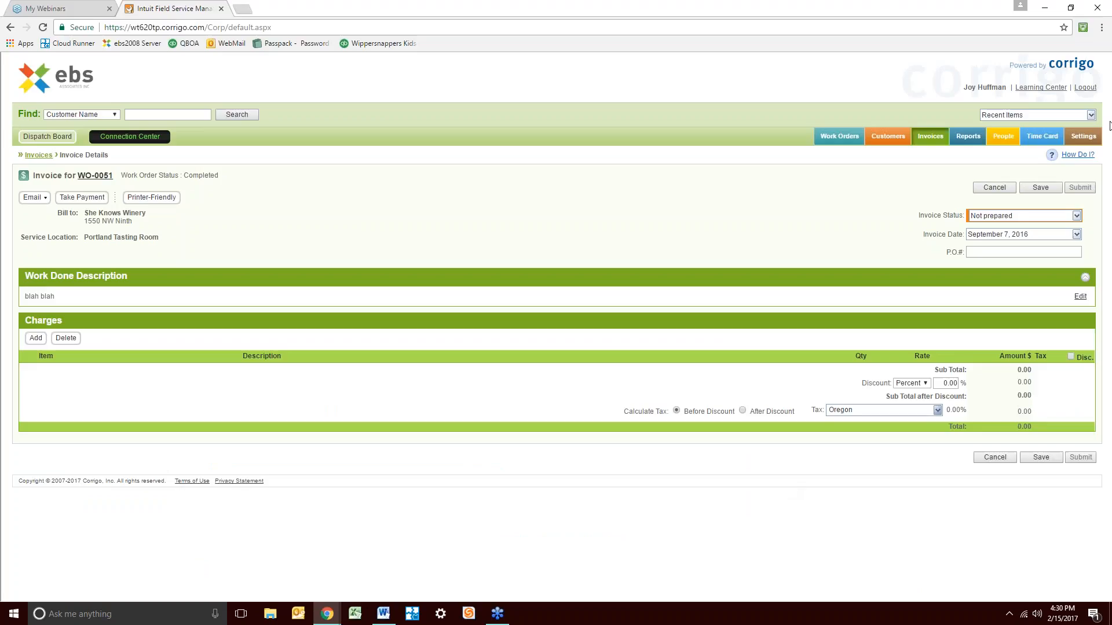
left_click(1077, 139)
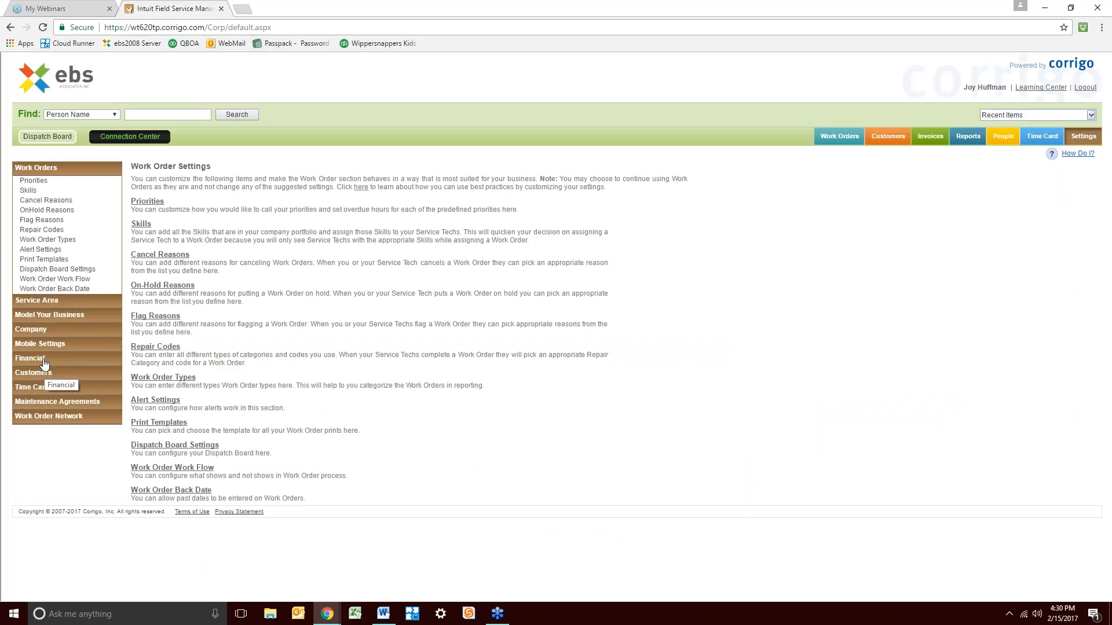
Choose Office Copy as the invoice print template under Financial settings and preview it
left_click(44, 361)
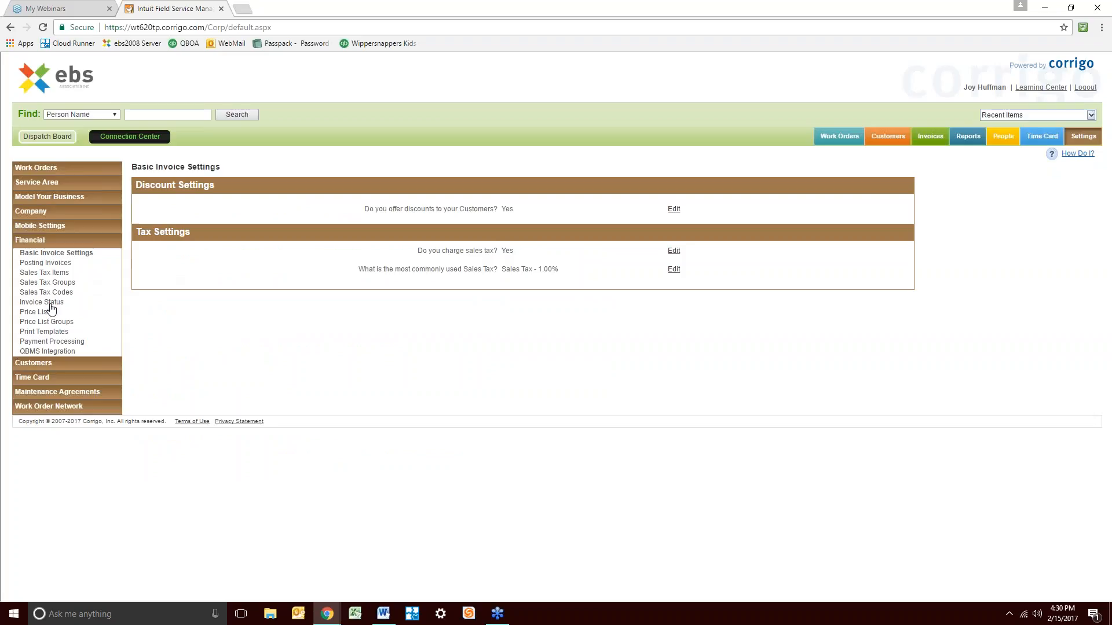
left_click(42, 332)
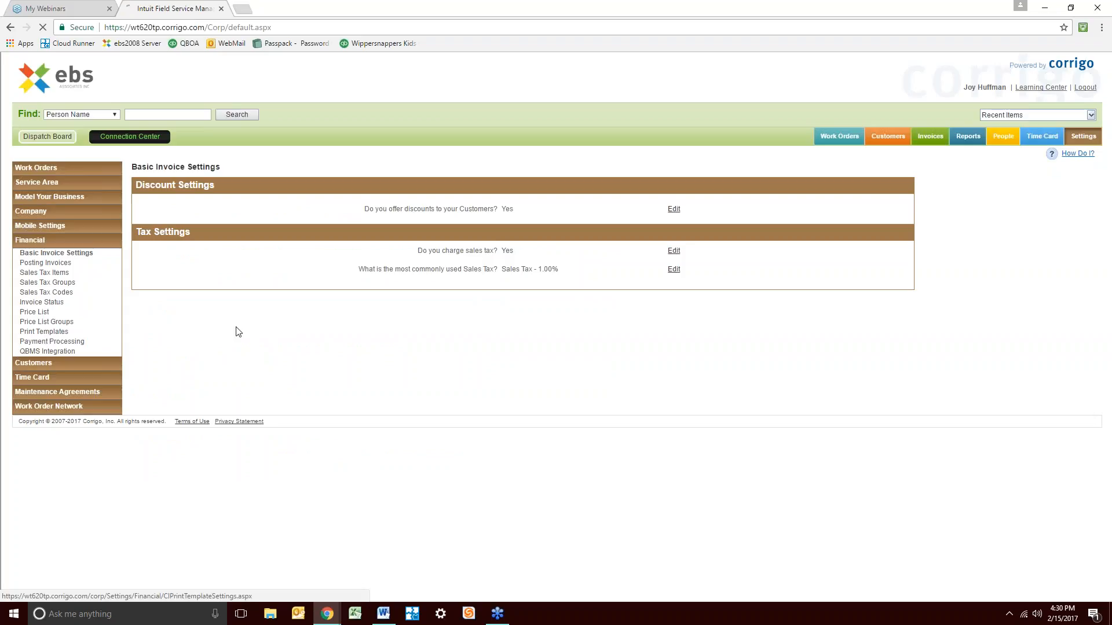
left_click(331, 210)
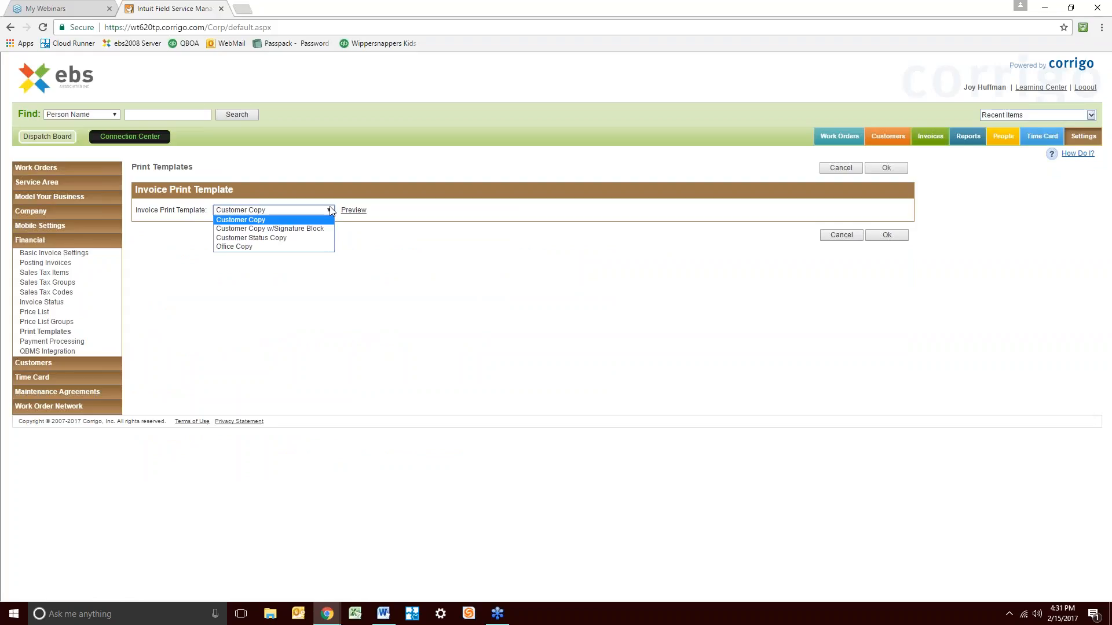
left_click(313, 247)
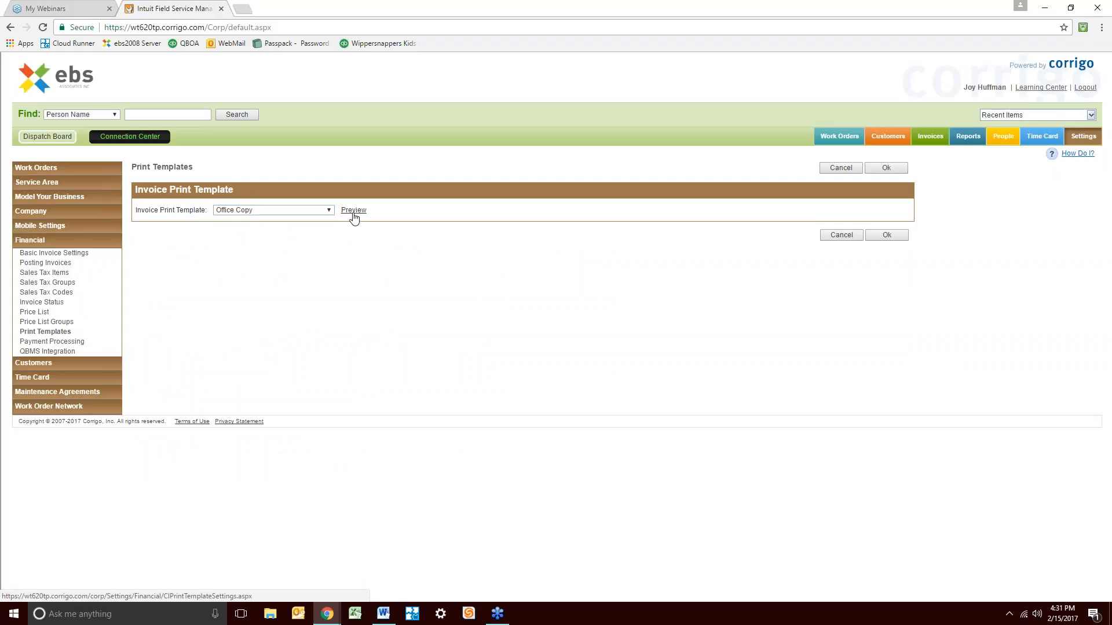
left_click(352, 216)
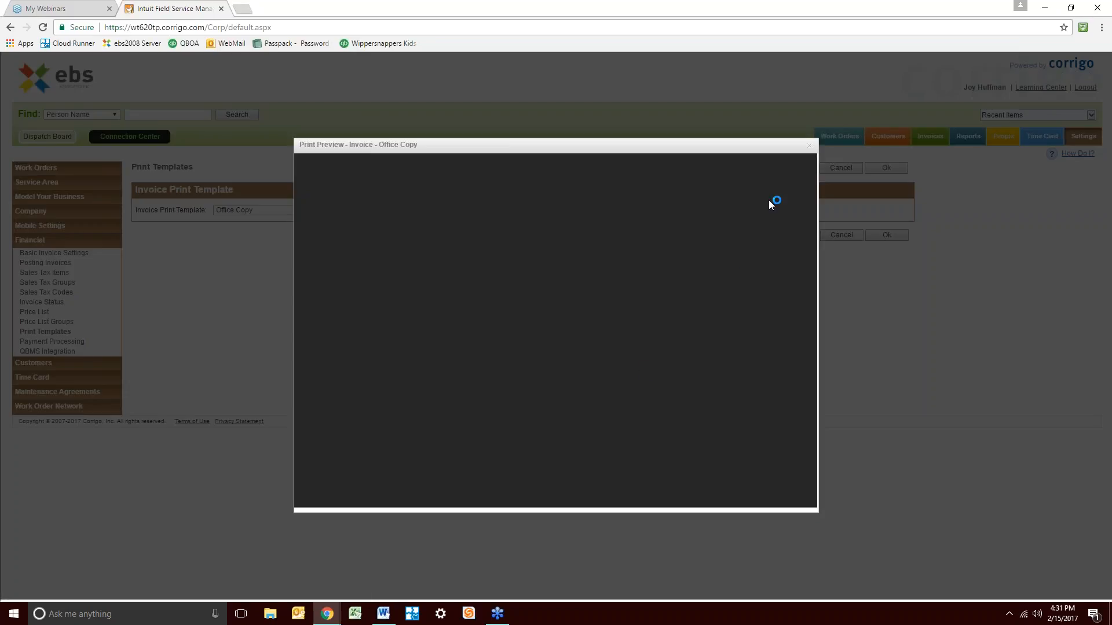
Close the Office Copy print preview
left_click(810, 146)
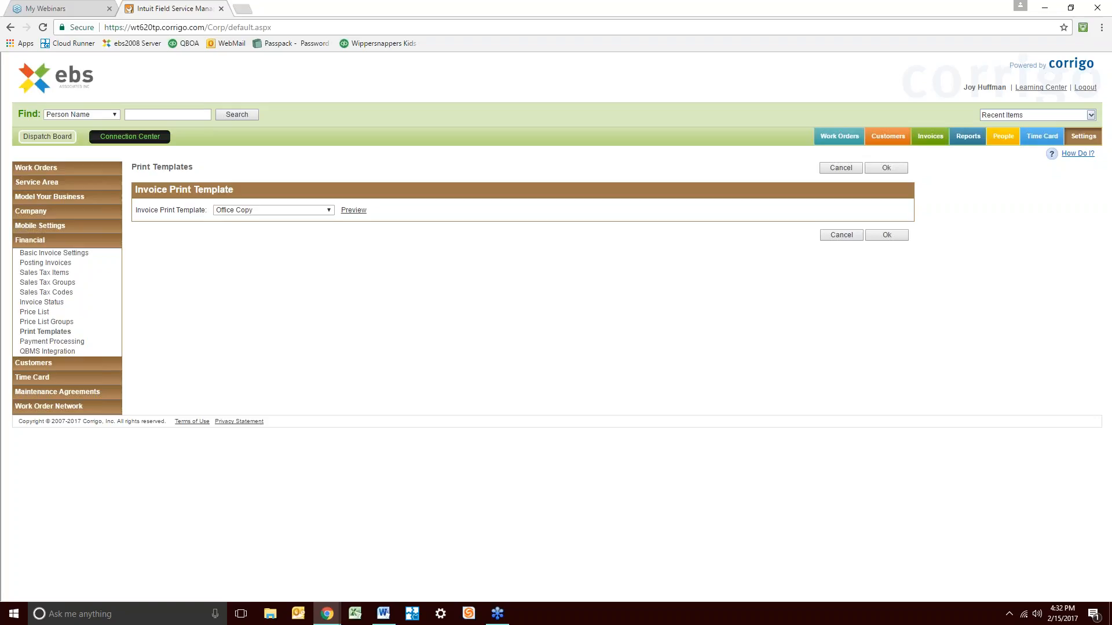
Leave Print Templates without saving and reopen invoice WO-0037 from its customer's Invoices panel
left_click(927, 135)
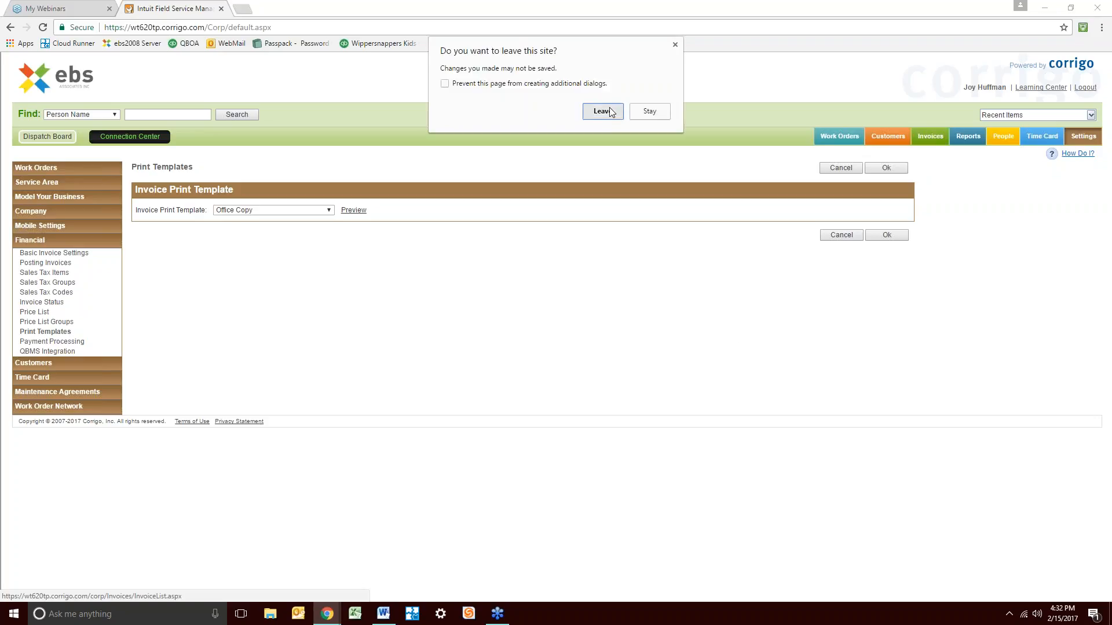
left_click(602, 111)
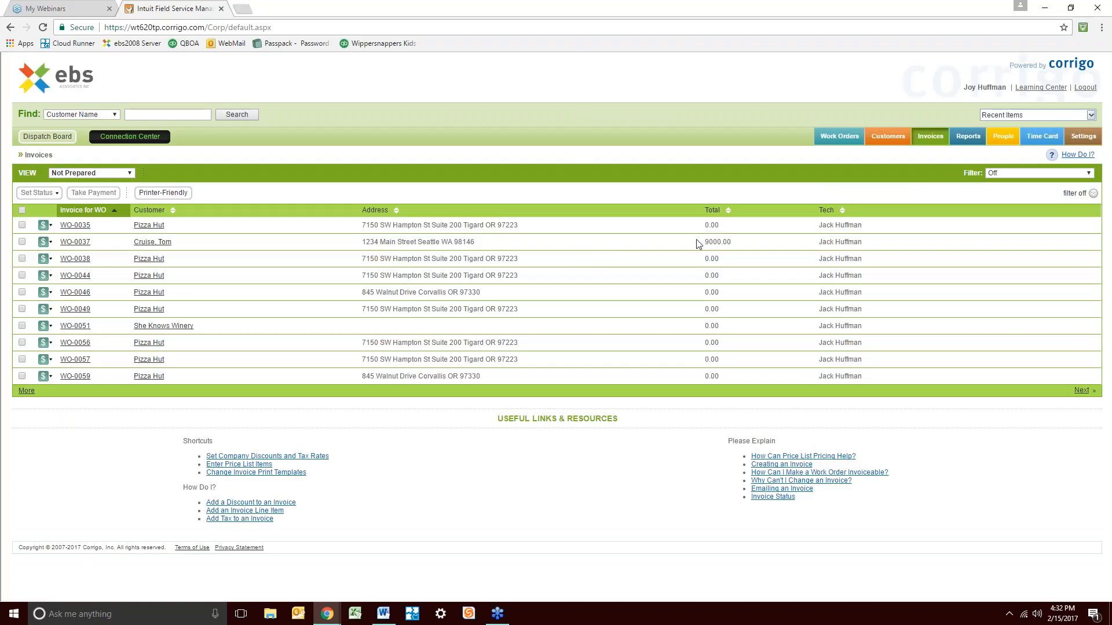
left_click(144, 243)
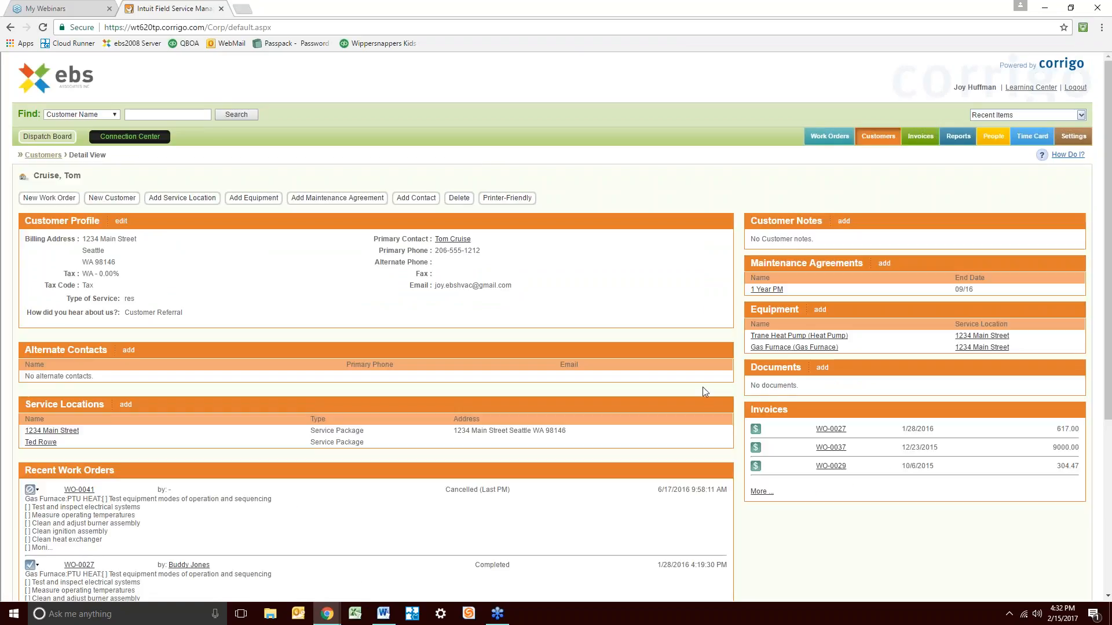
scroll(504, 490, "down", 3)
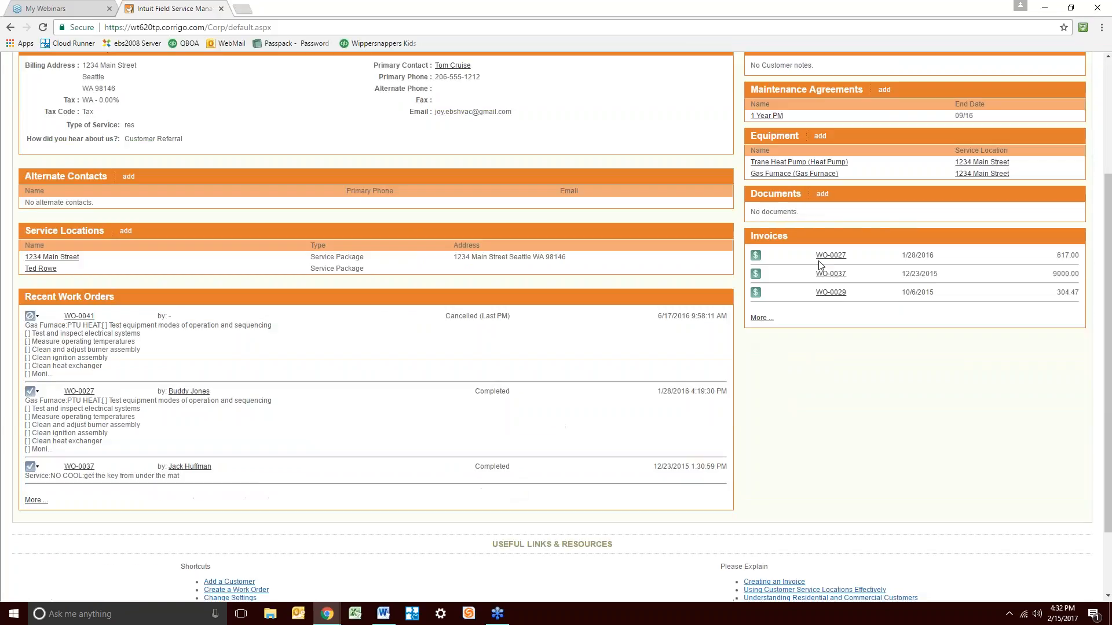
left_click(835, 275)
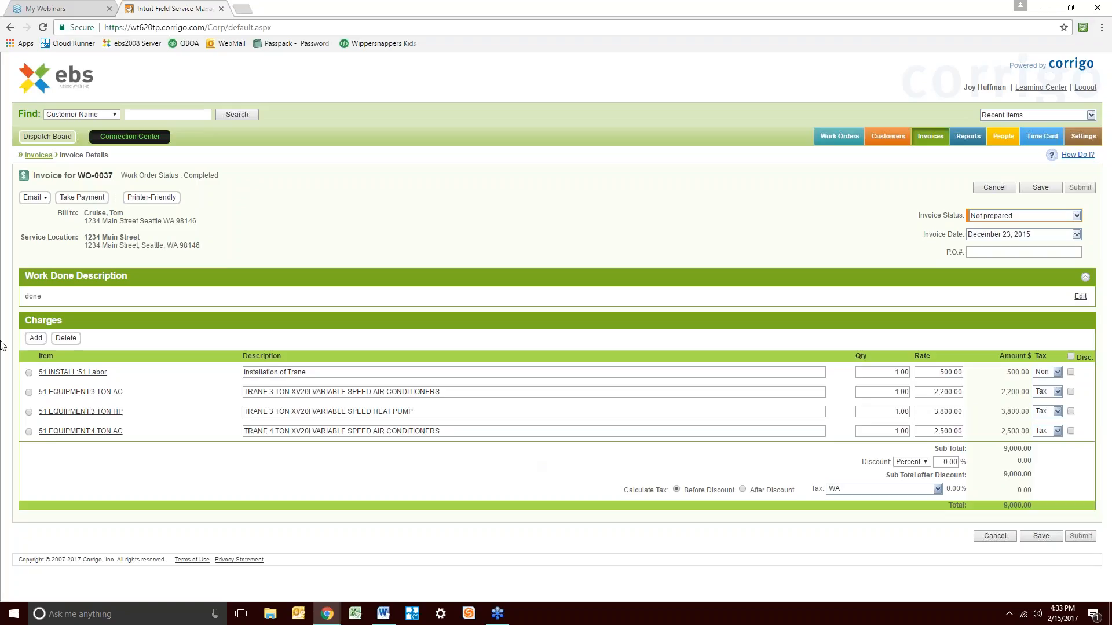
Start an American Express payment on WO-0037, abandon it, then open the People list
left_click(108, 196)
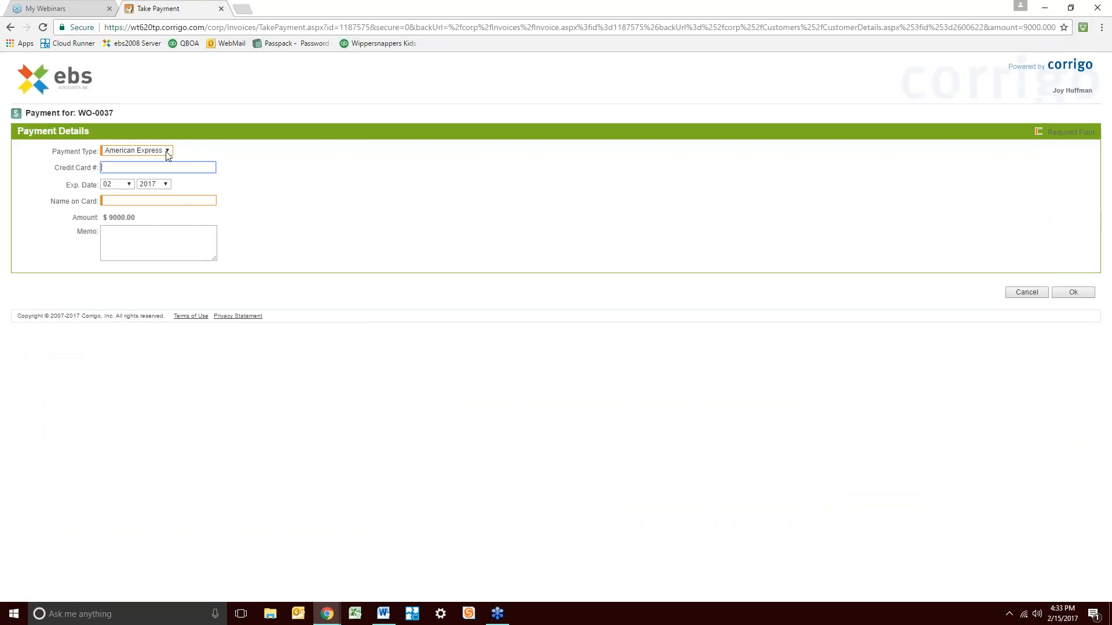
left_click(168, 151)
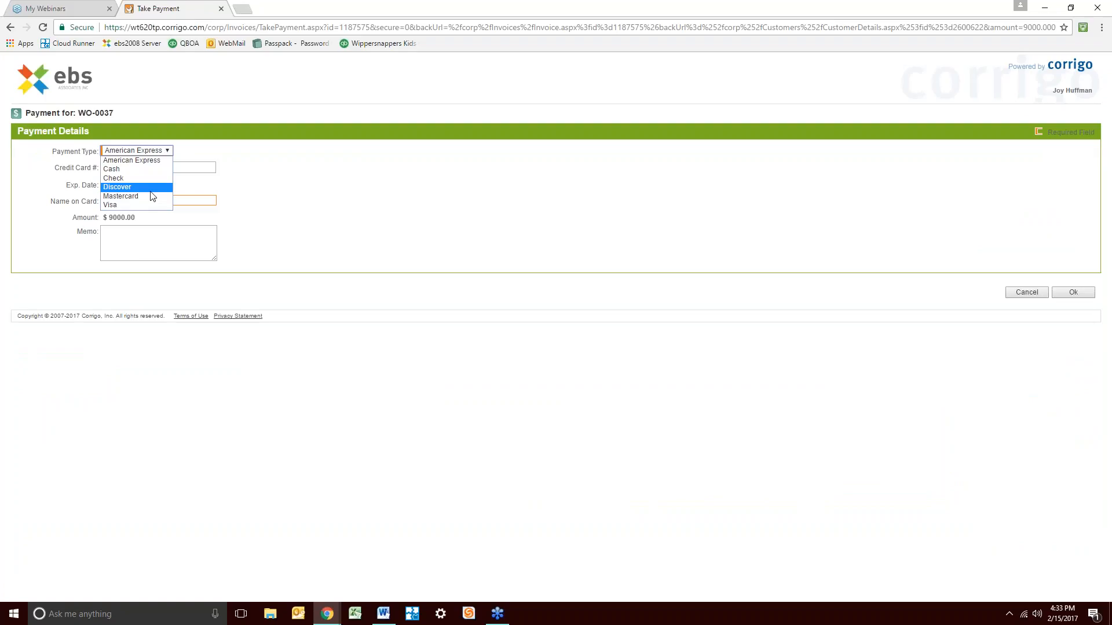
left_click(152, 160)
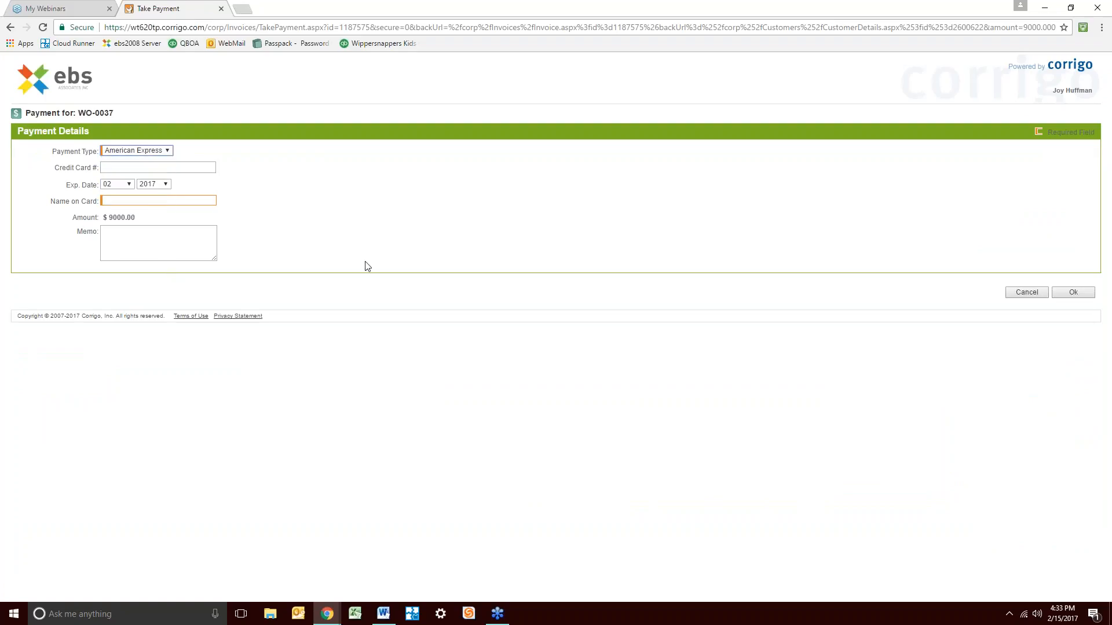
left_click(1022, 296)
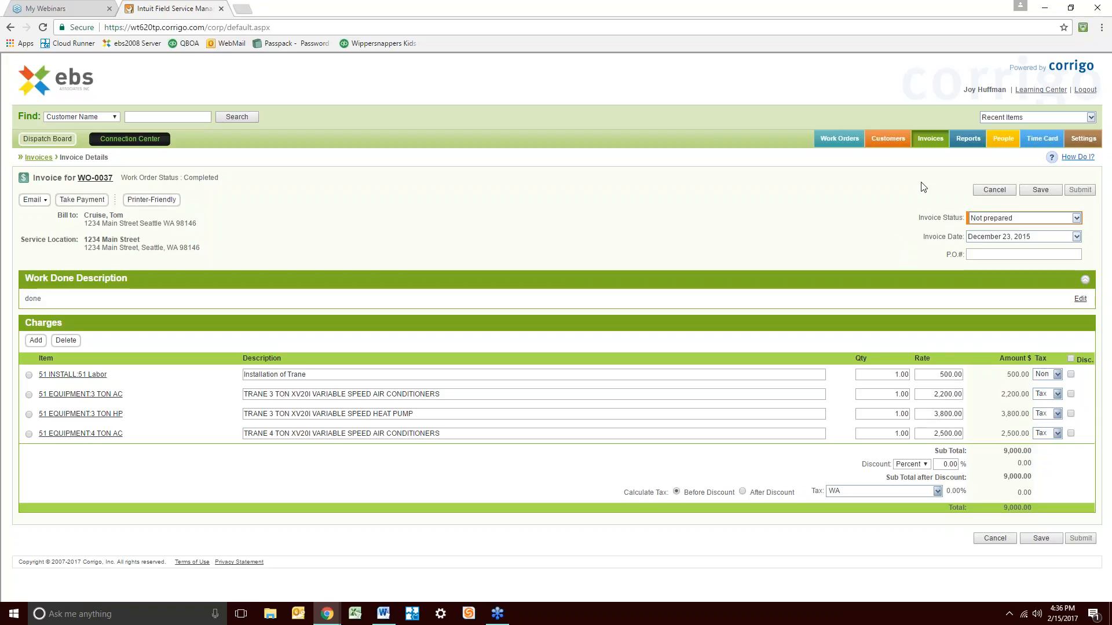
left_click(969, 134)
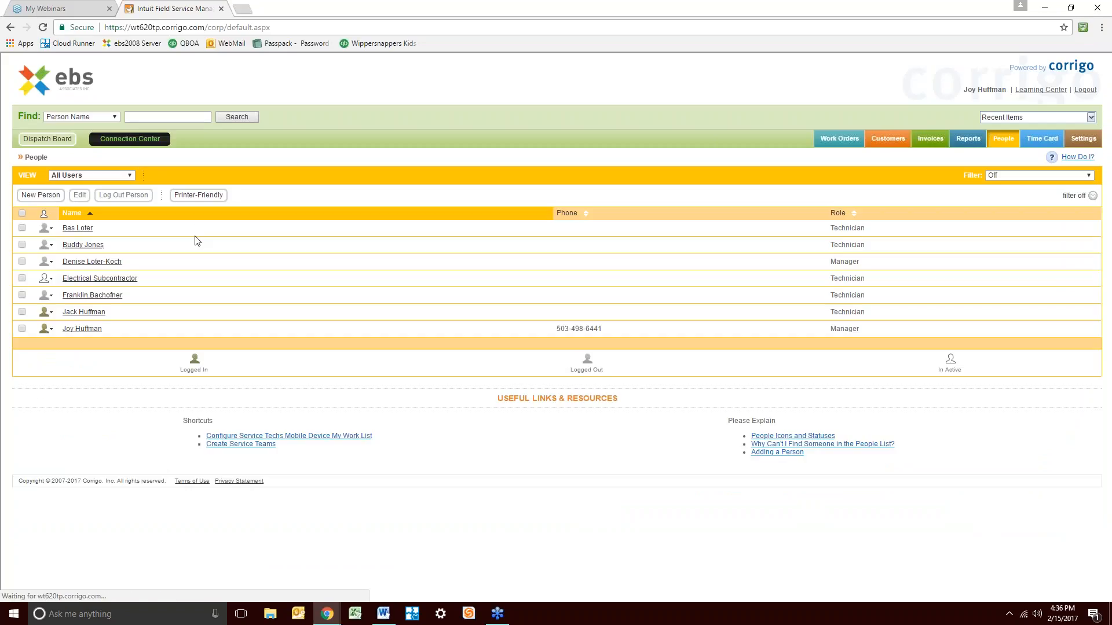